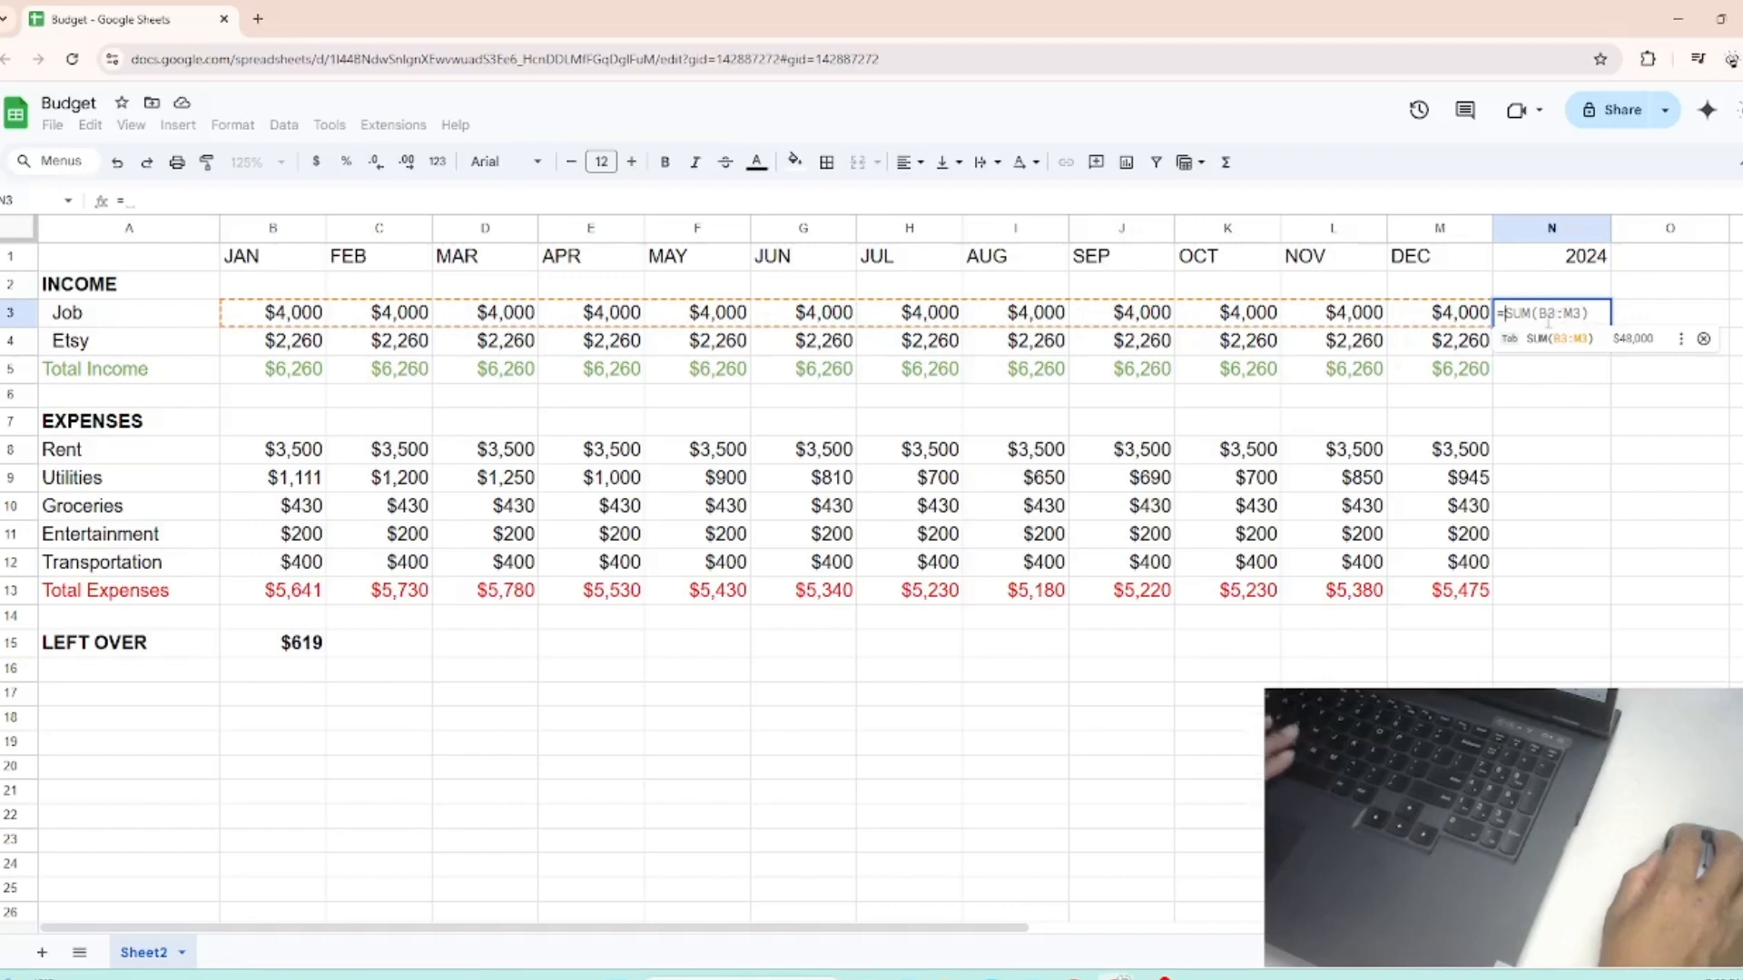
{"action": "type", "text": "B"}
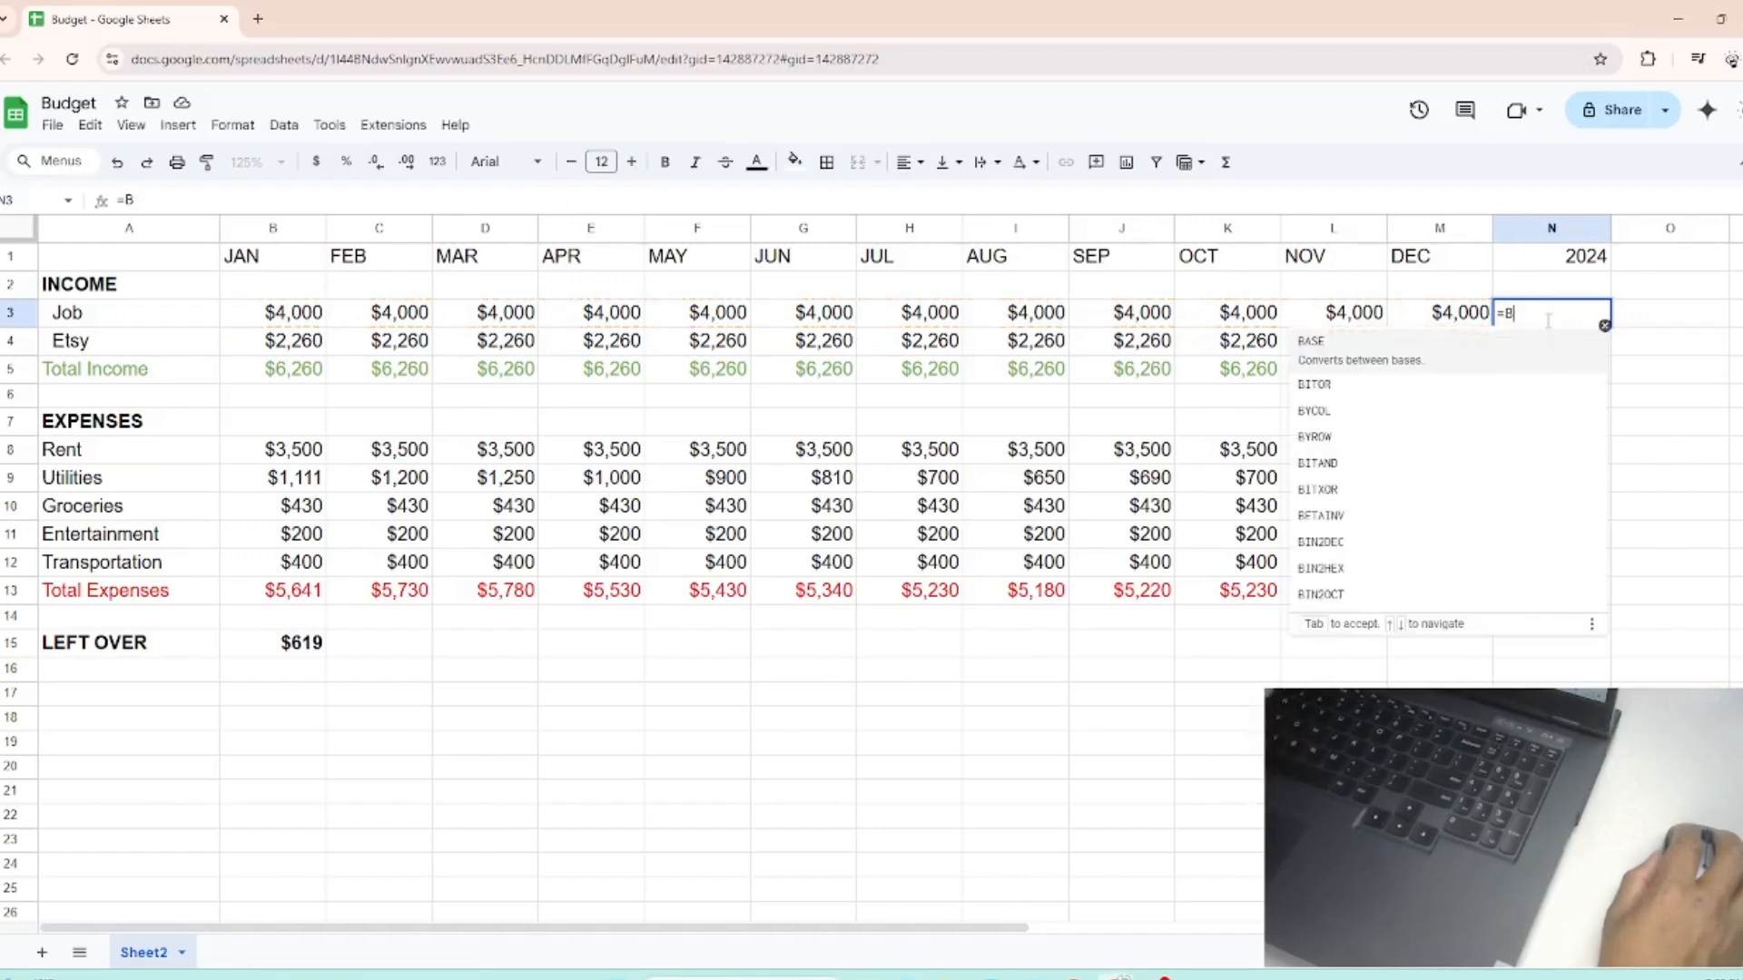
{"action": "key", "text": "Escape"}
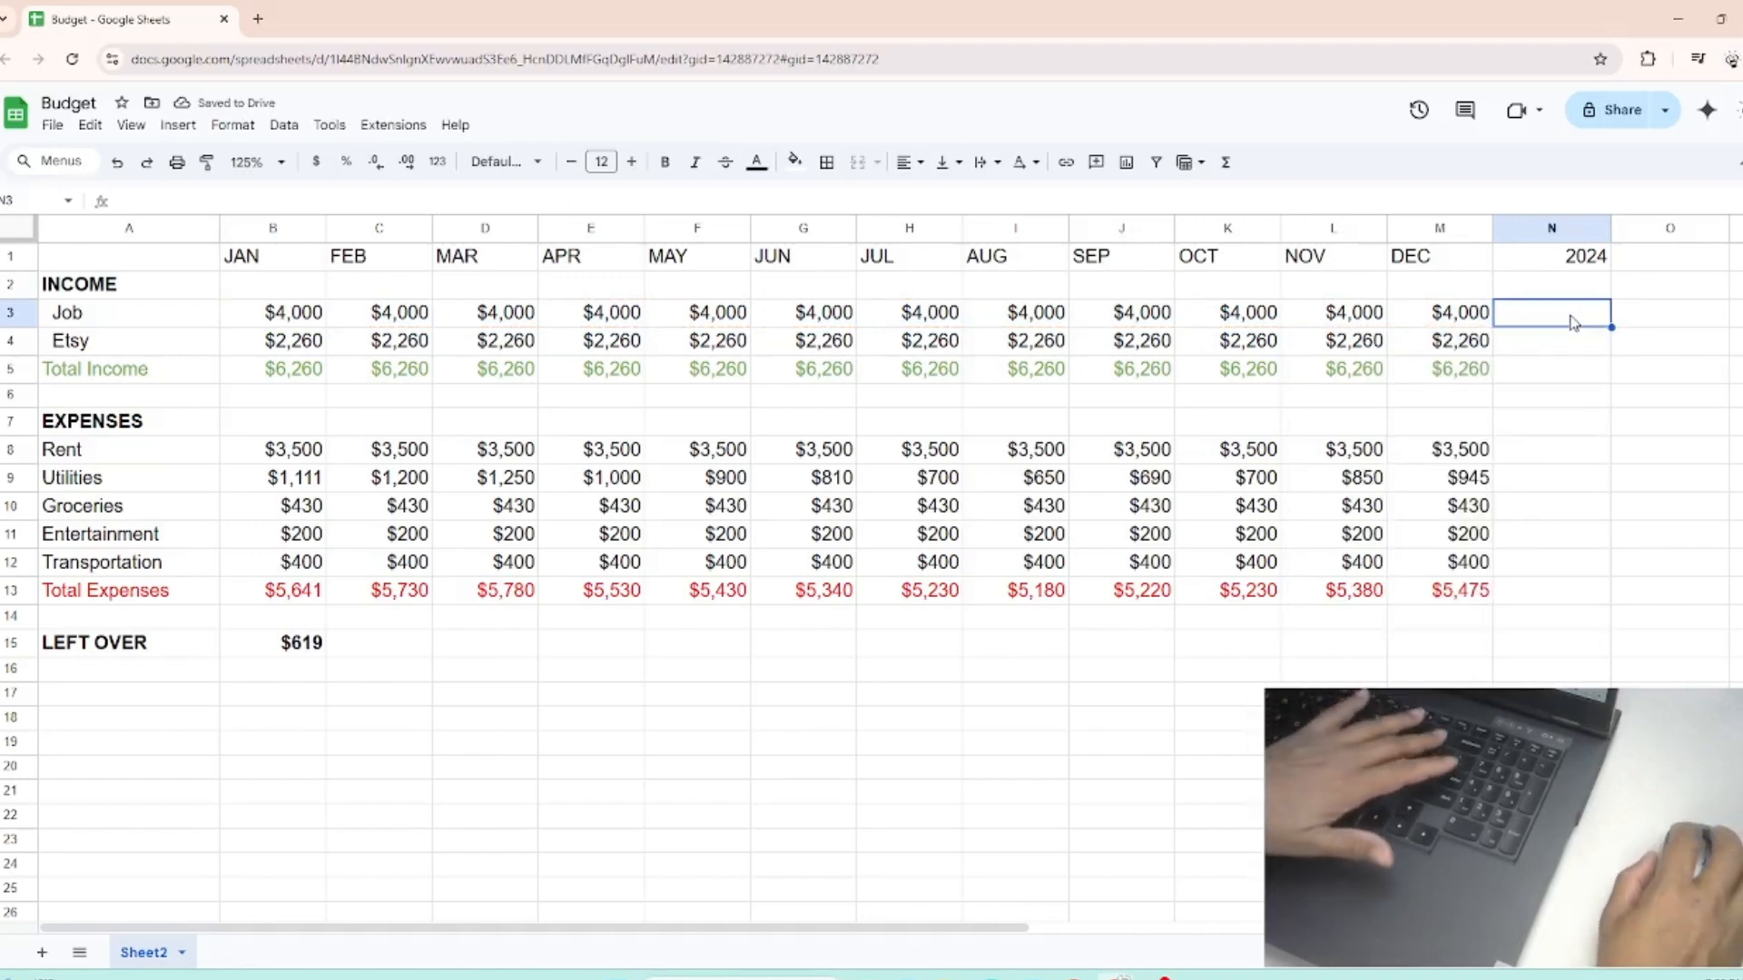
{"action": "type", "text": "="}
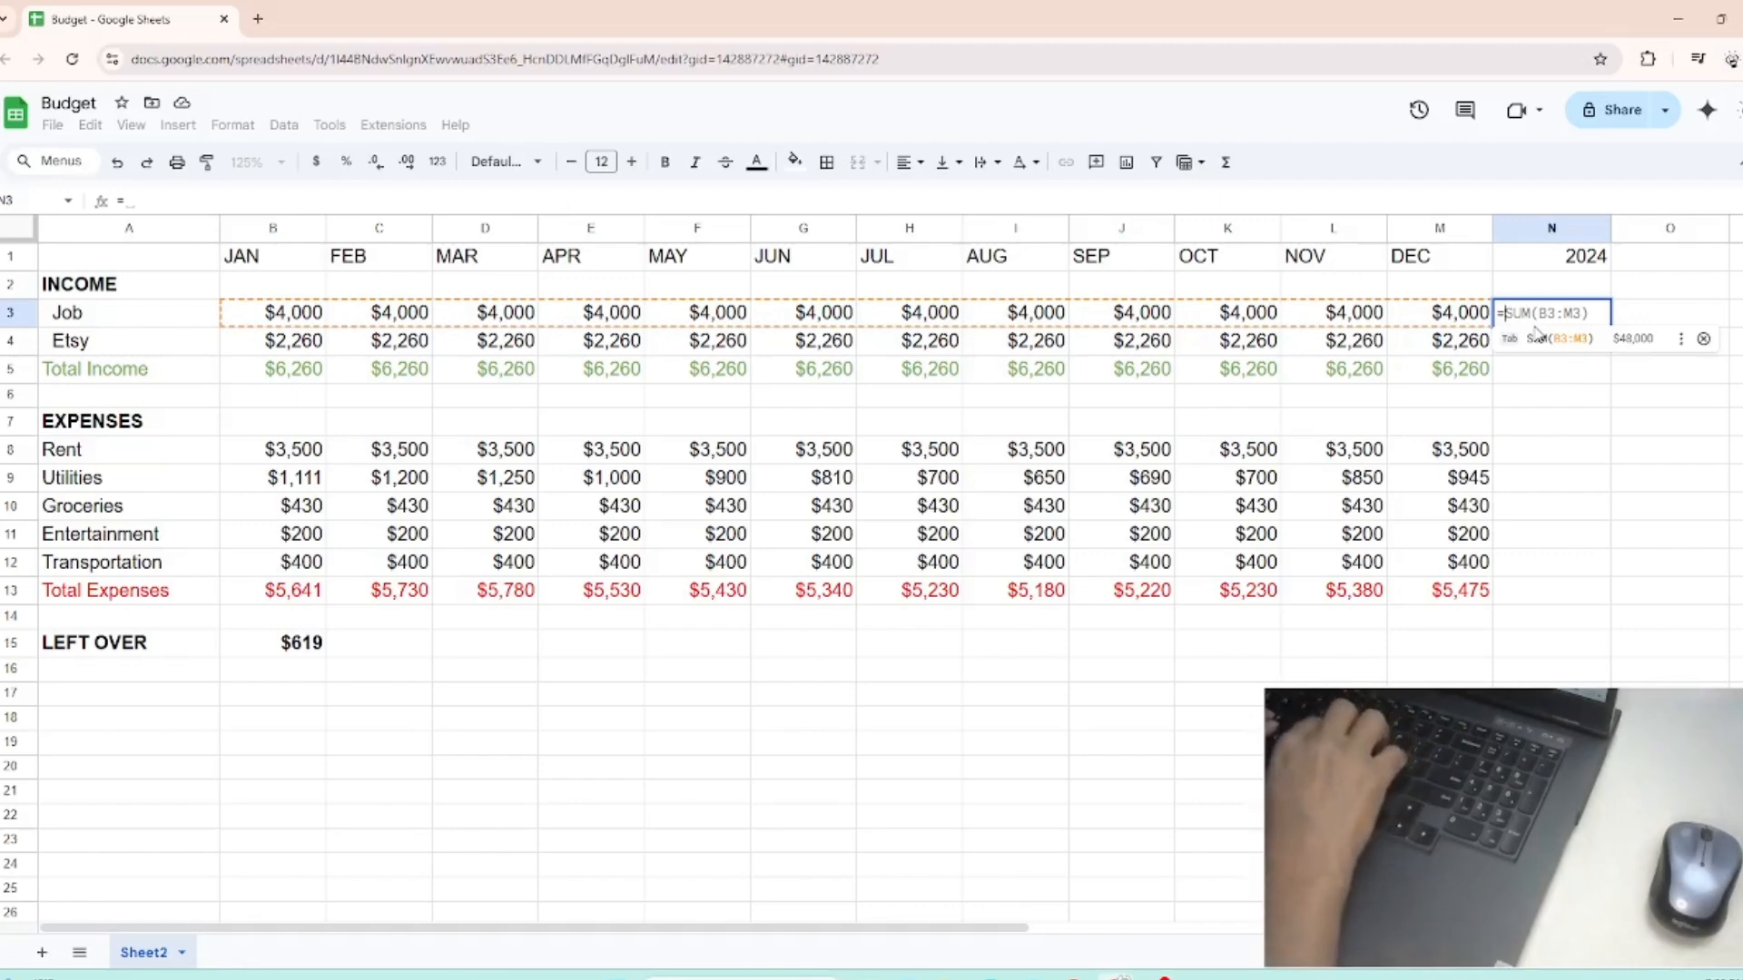
{"action": "key", "text": "Escape"}
Total the Job income for January to December in the 2024 column with =SUM(B3:M3).
{"action": "key", "text": "ctrl+minus"}
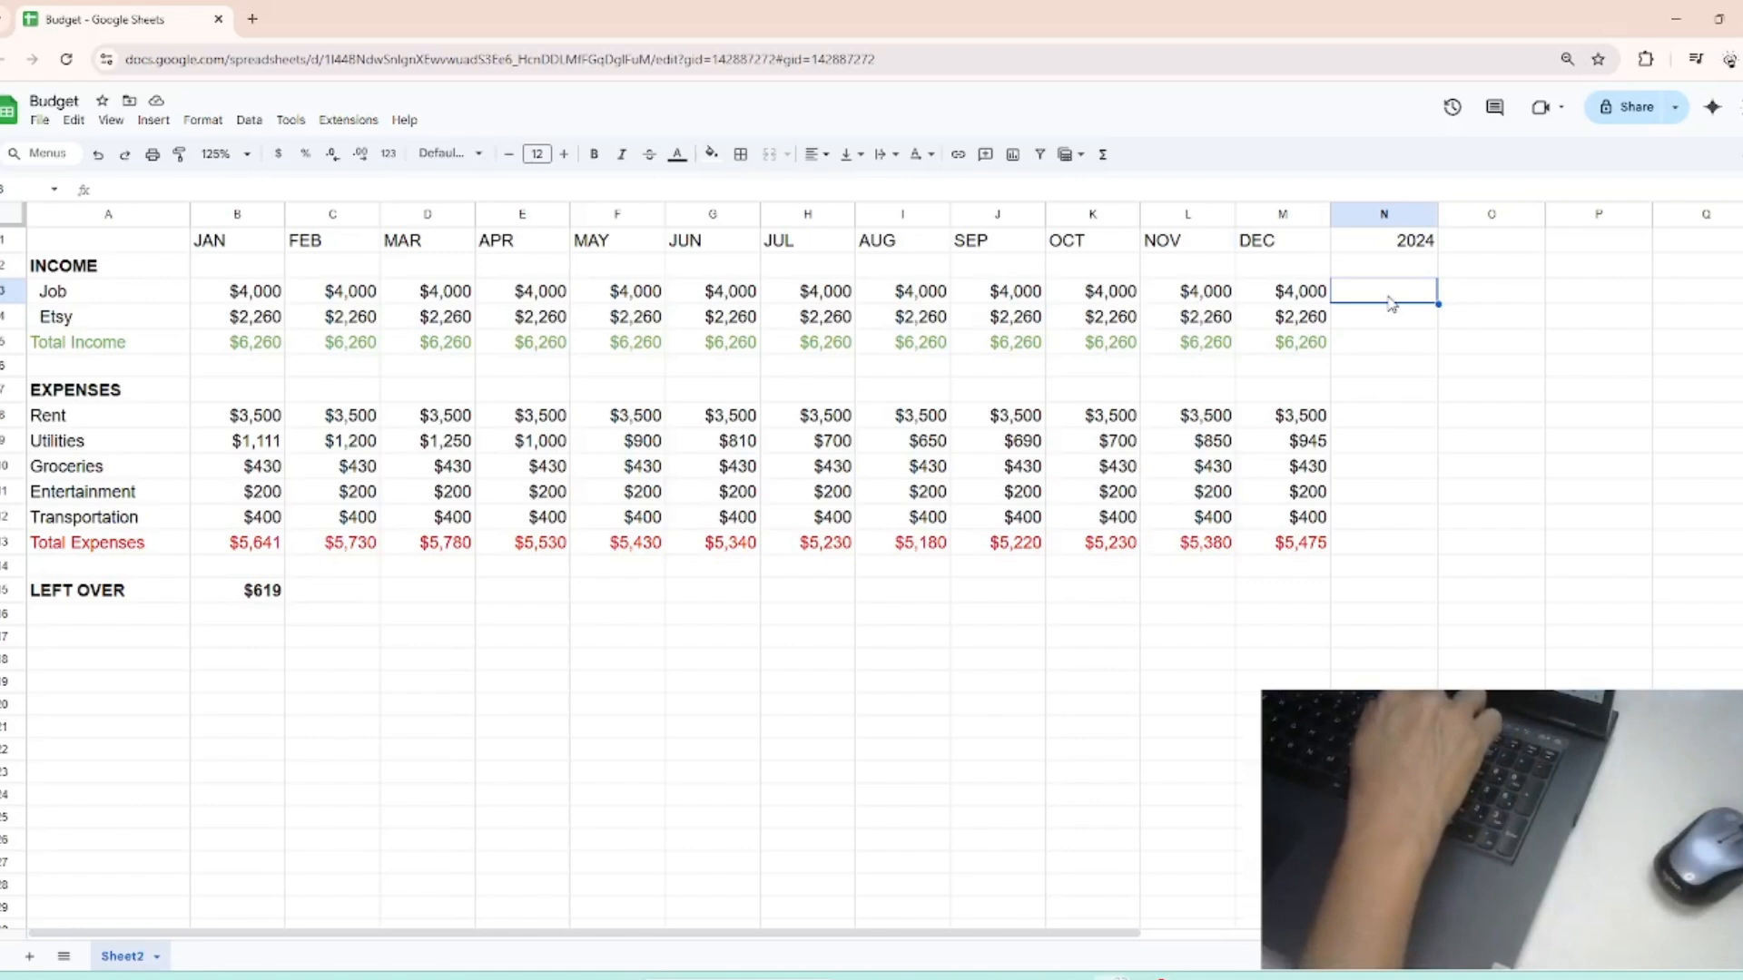
{"action": "type", "text": "="}
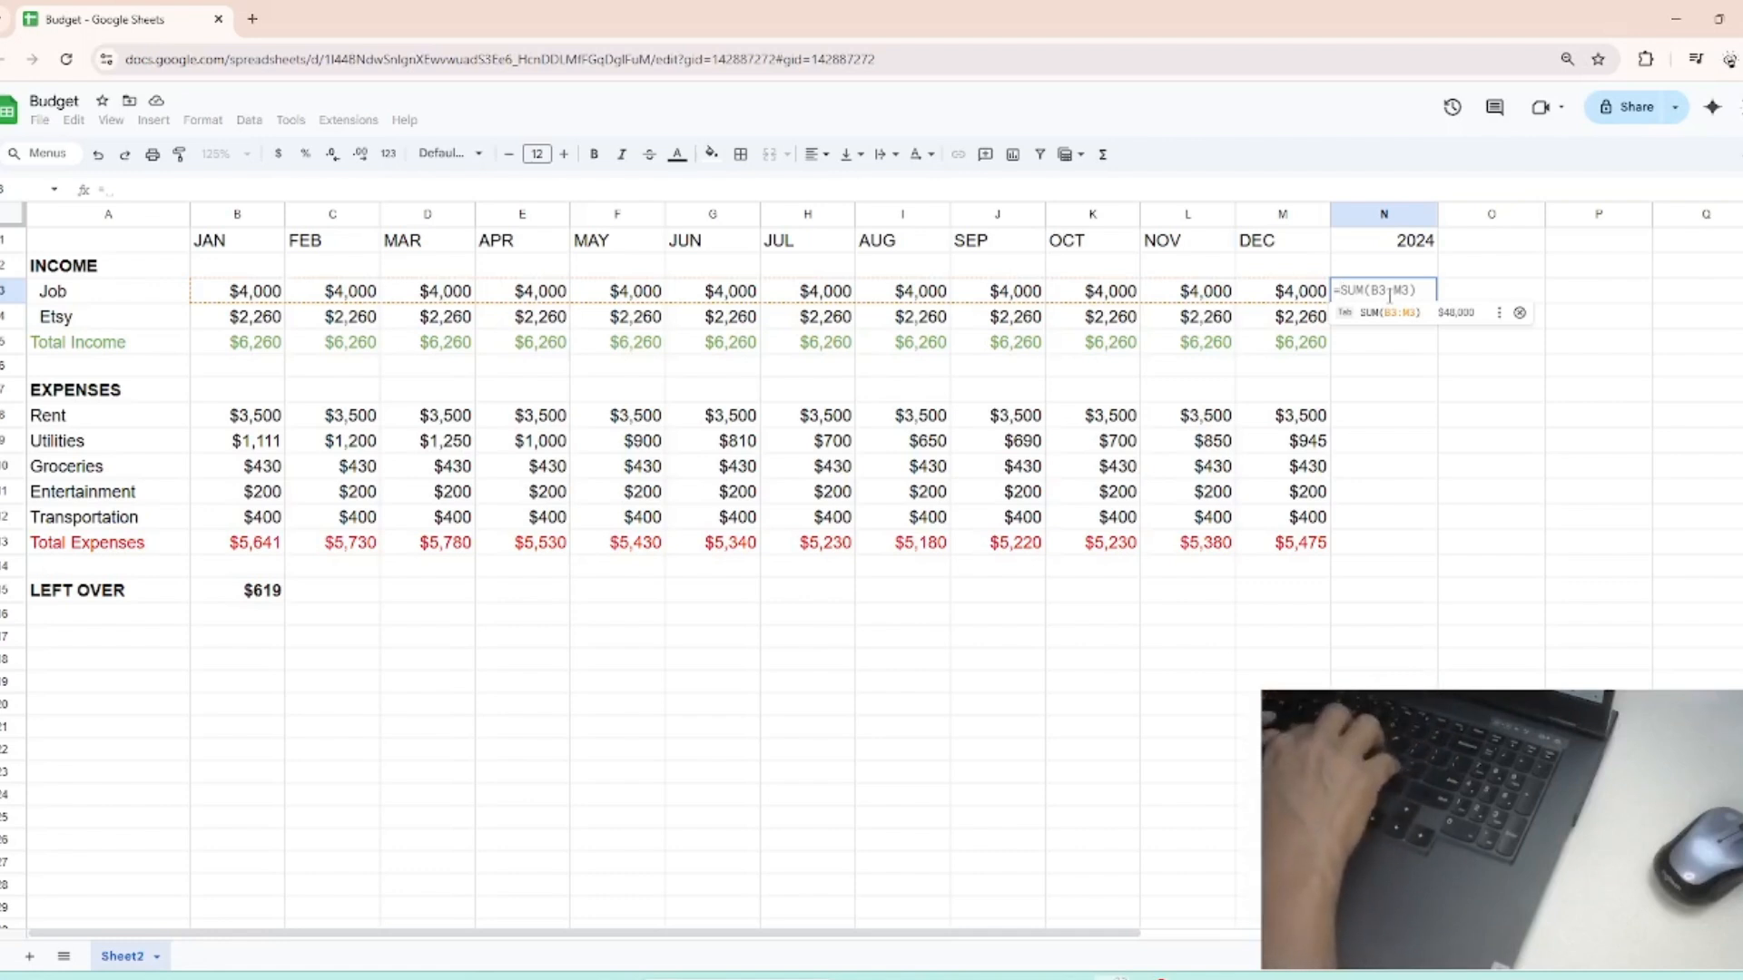
{"action": "type", "text": "SUM"}
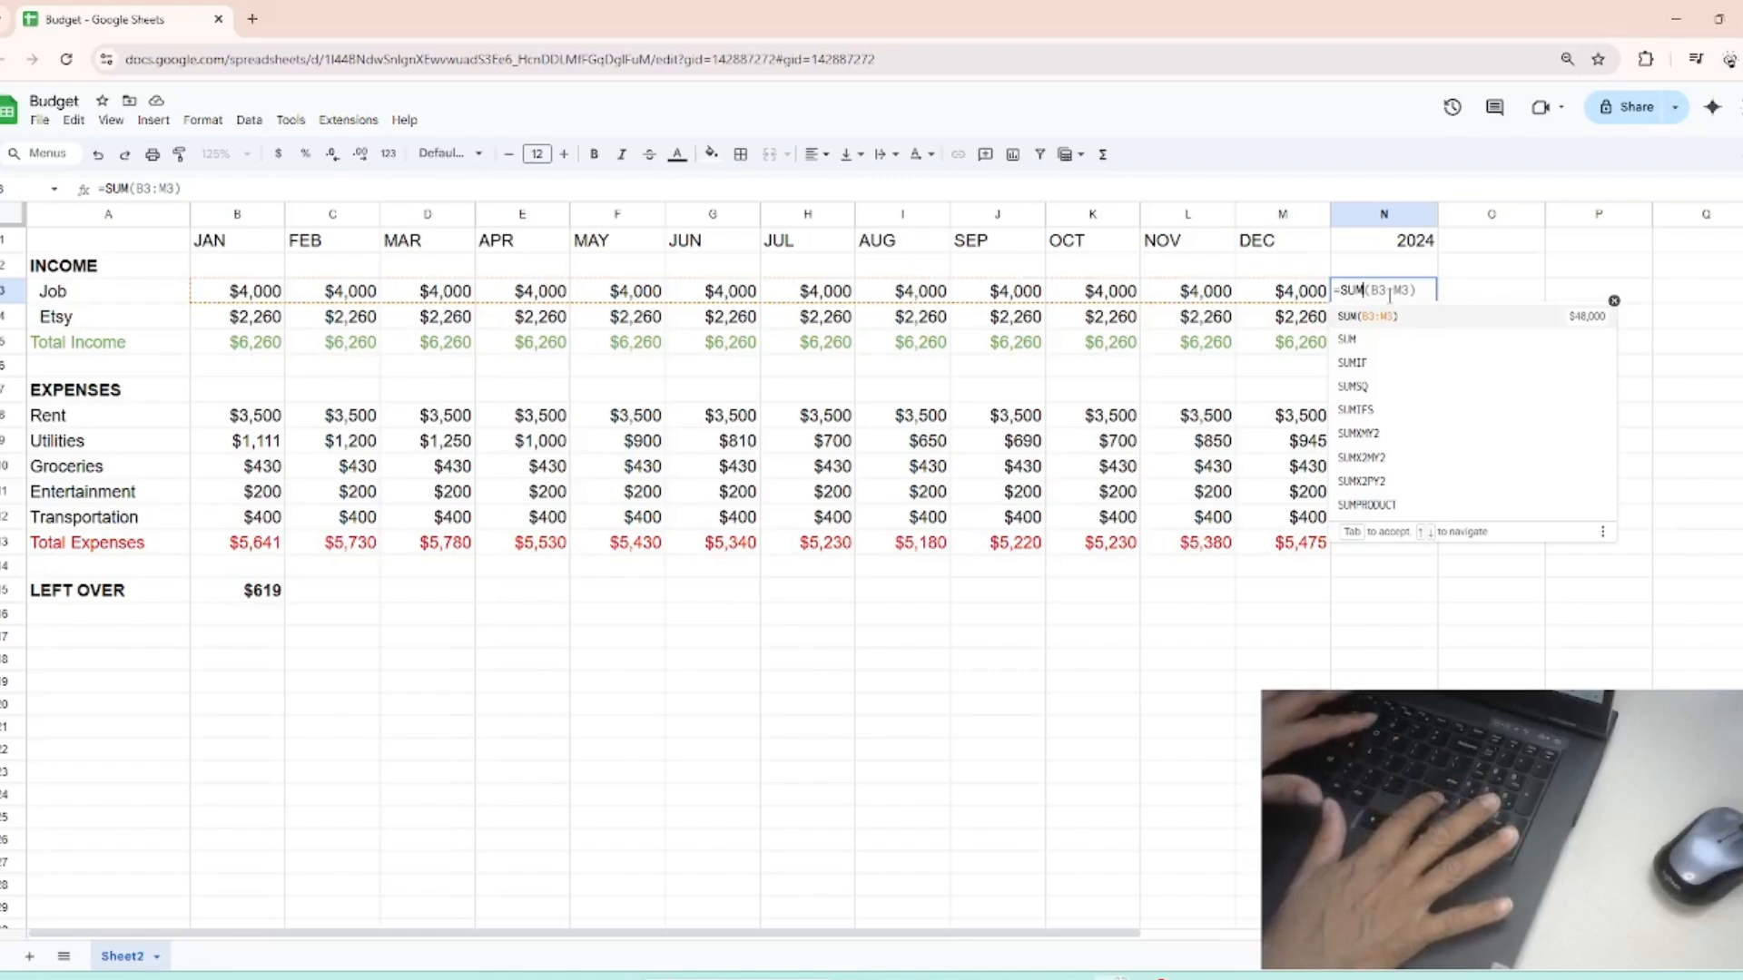
{"action": "type", "text": "("}
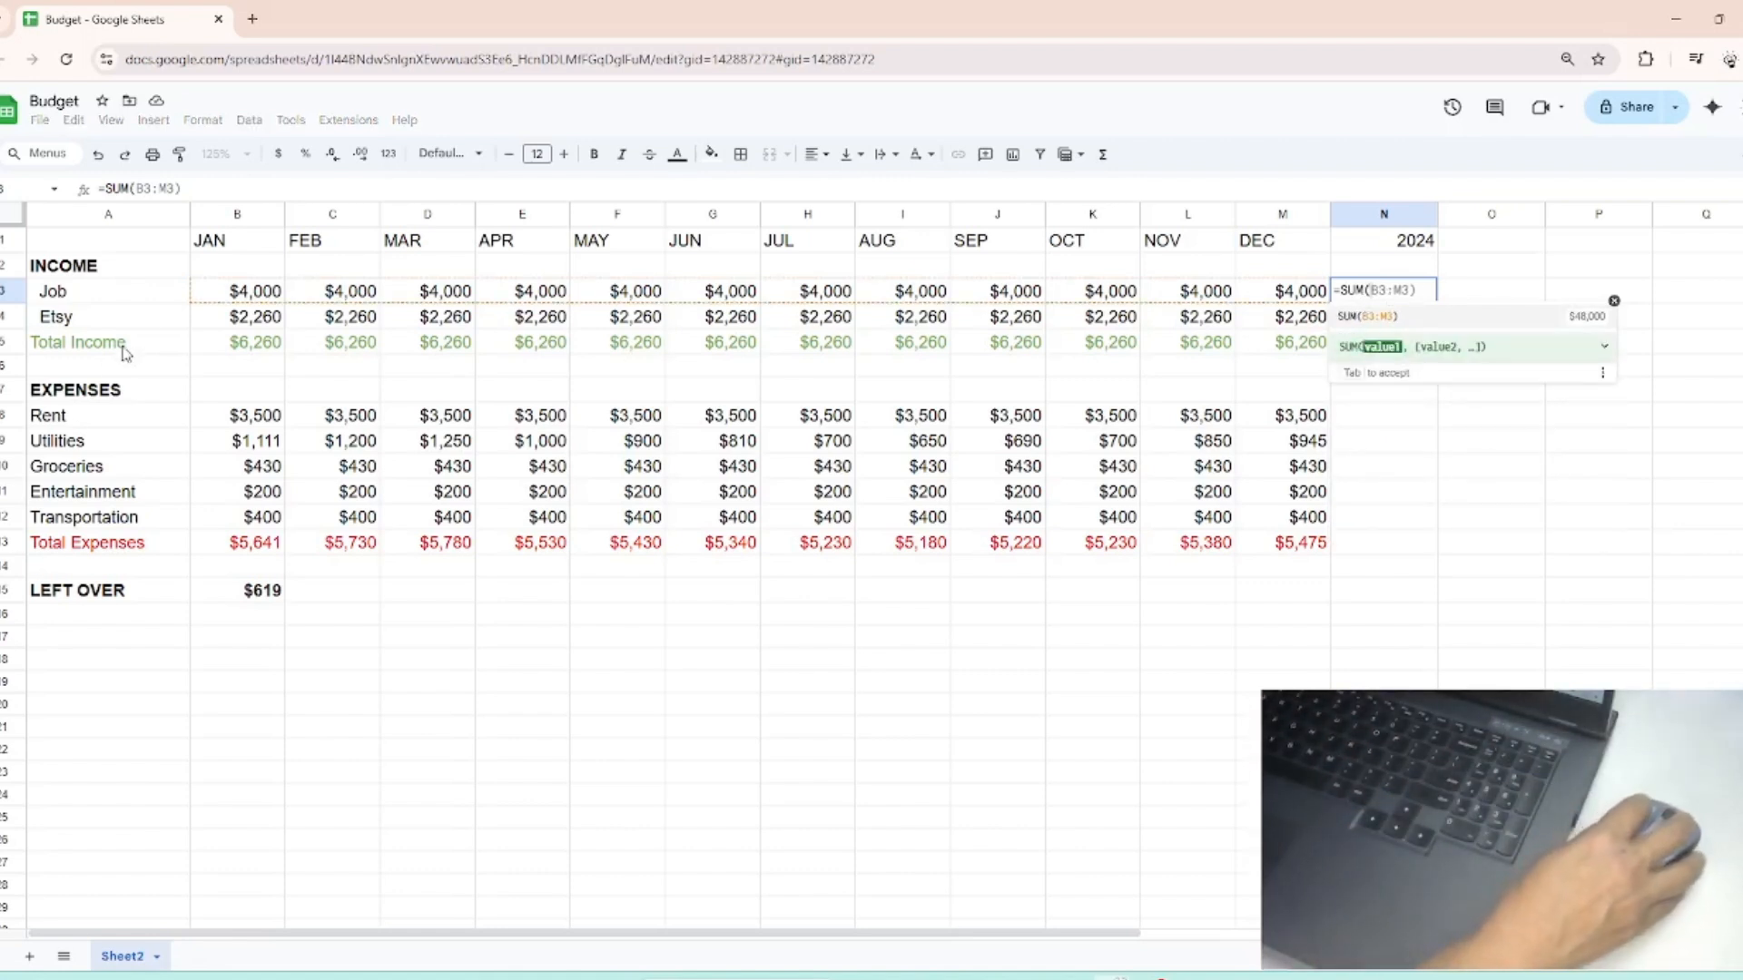
{"action": "left_click", "coordinate": [228, 296]}
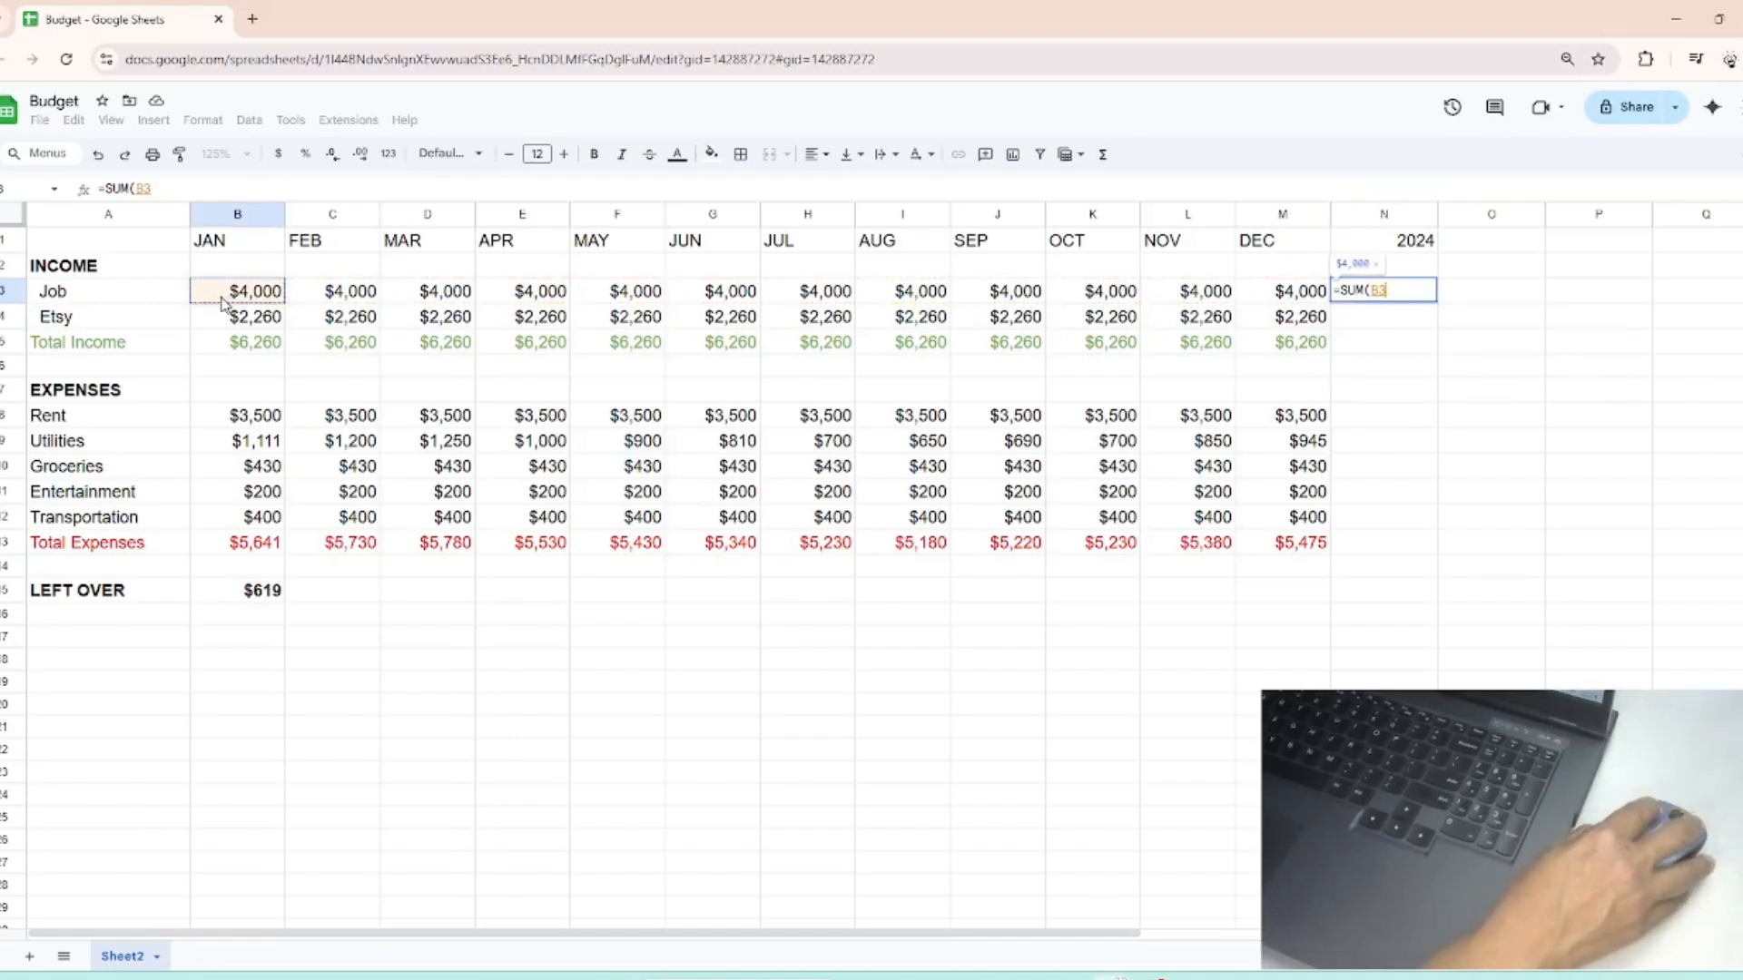
{"action": "left_click_drag", "start_coordinate": [224, 302], "coordinate": [1263, 302]}
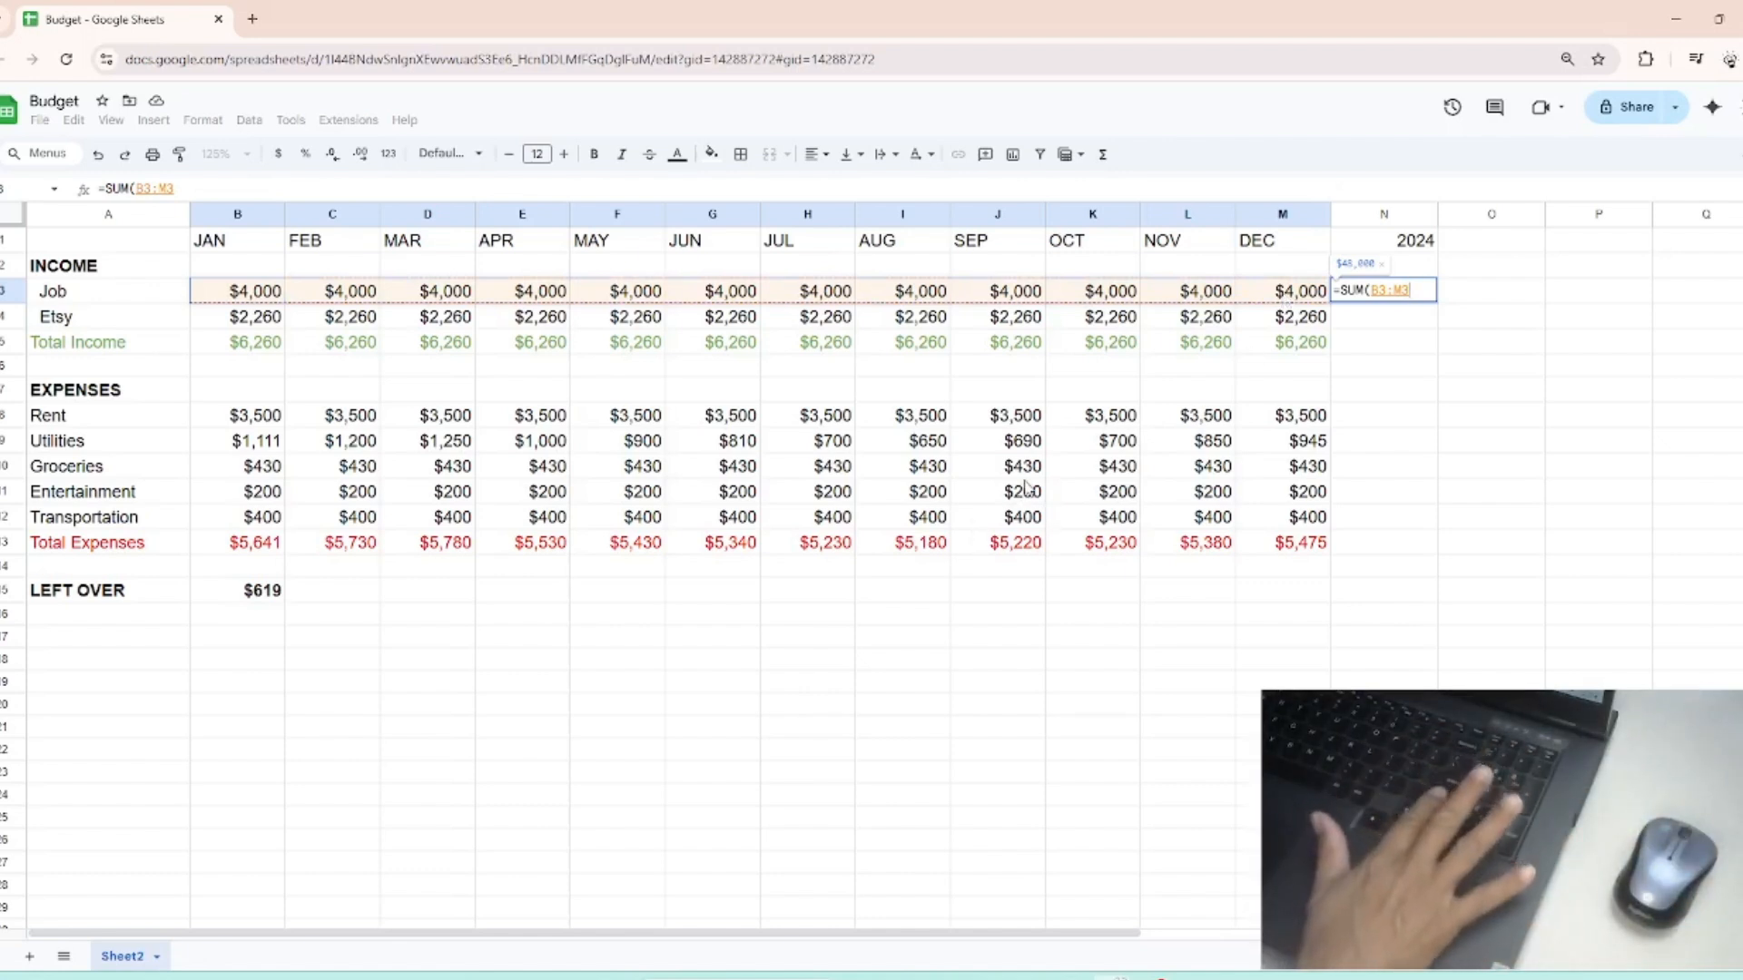
{"action": "type", "text": ")"}
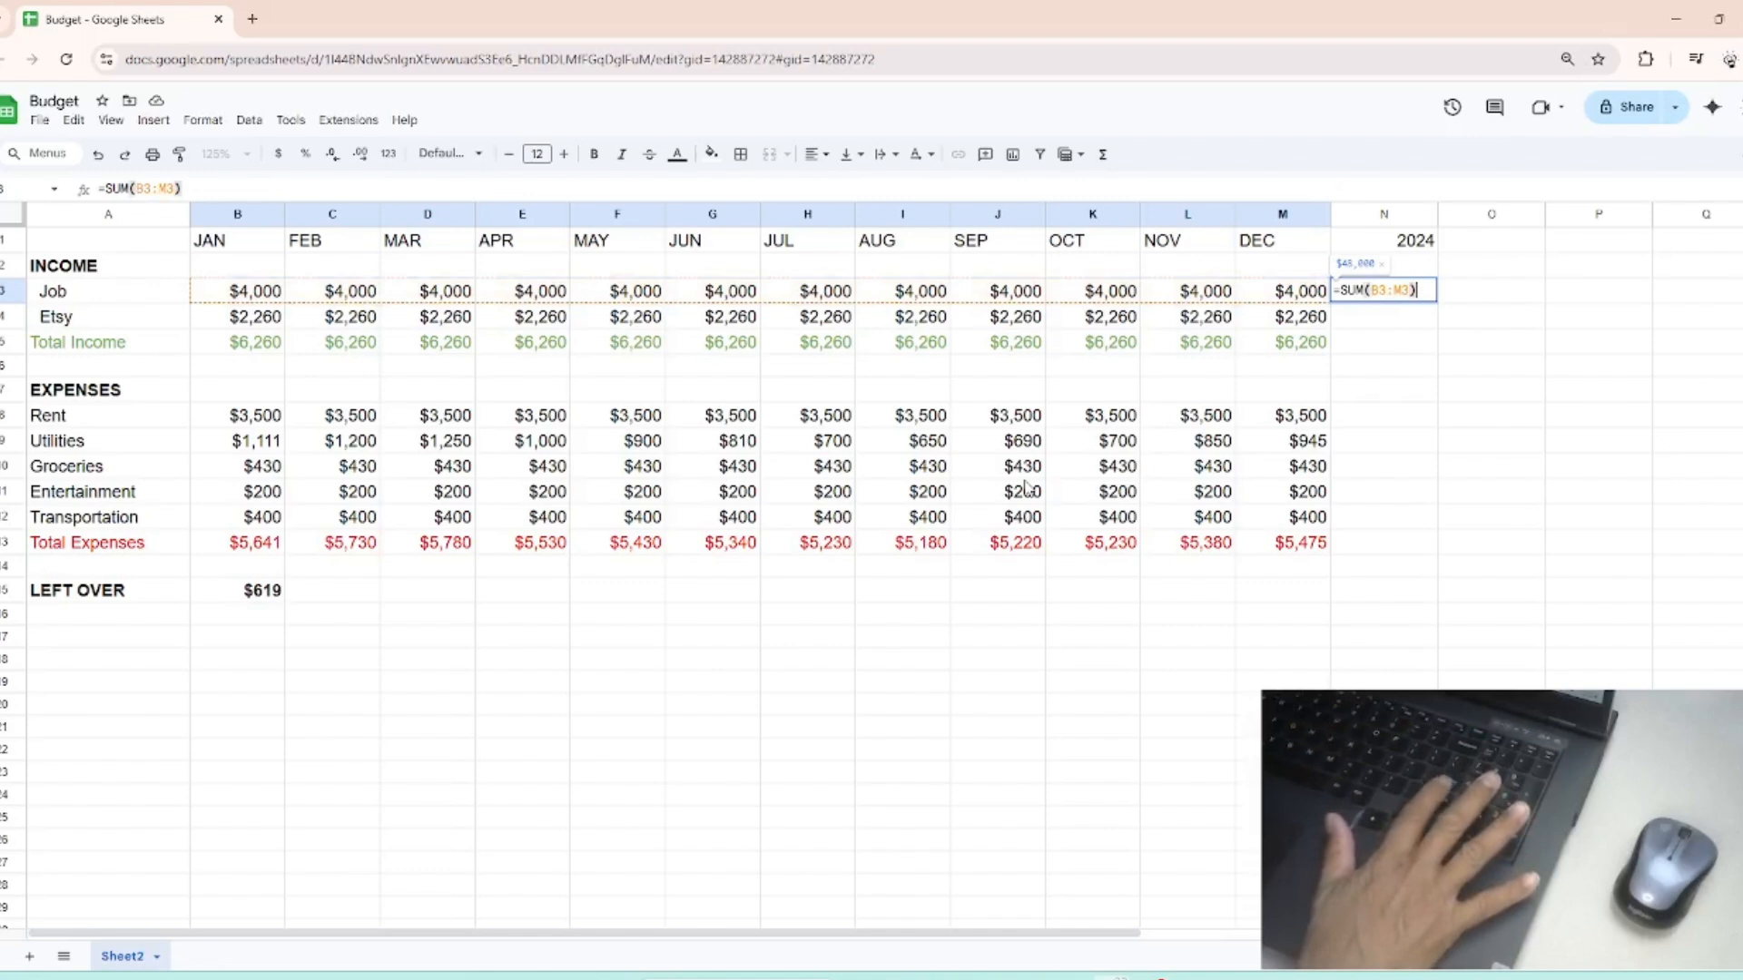
{"action": "key", "text": "Return"}
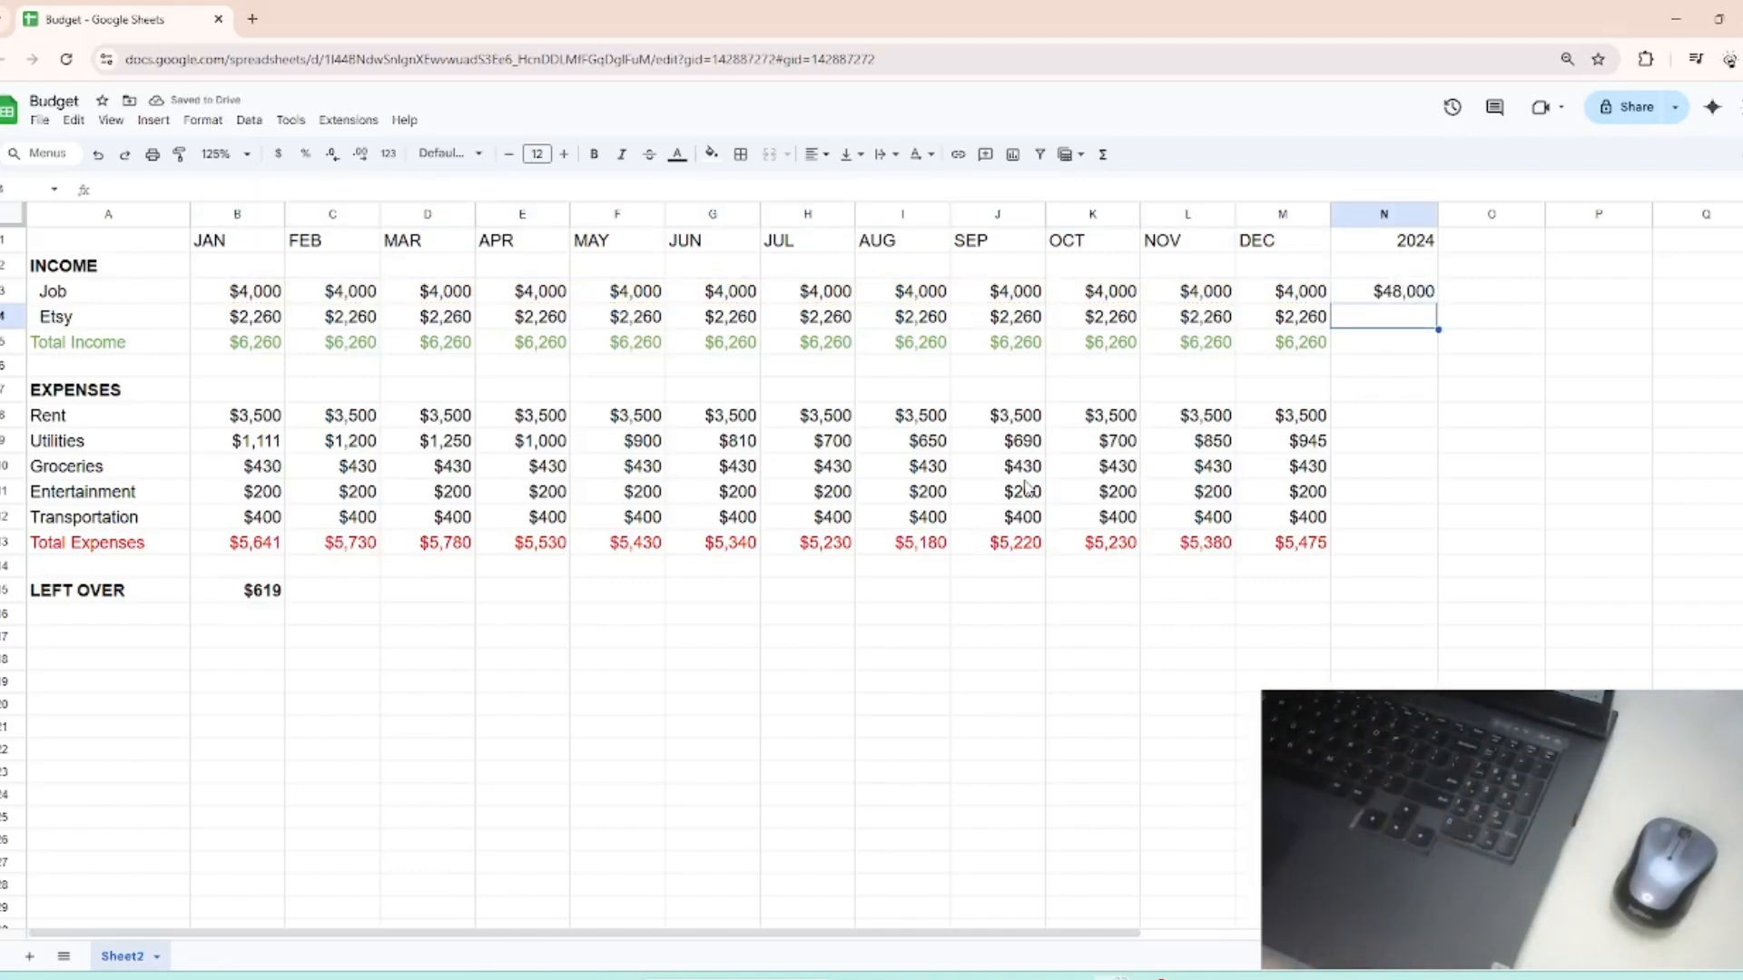
{"action": "left_click", "coordinate": [1365, 297]}
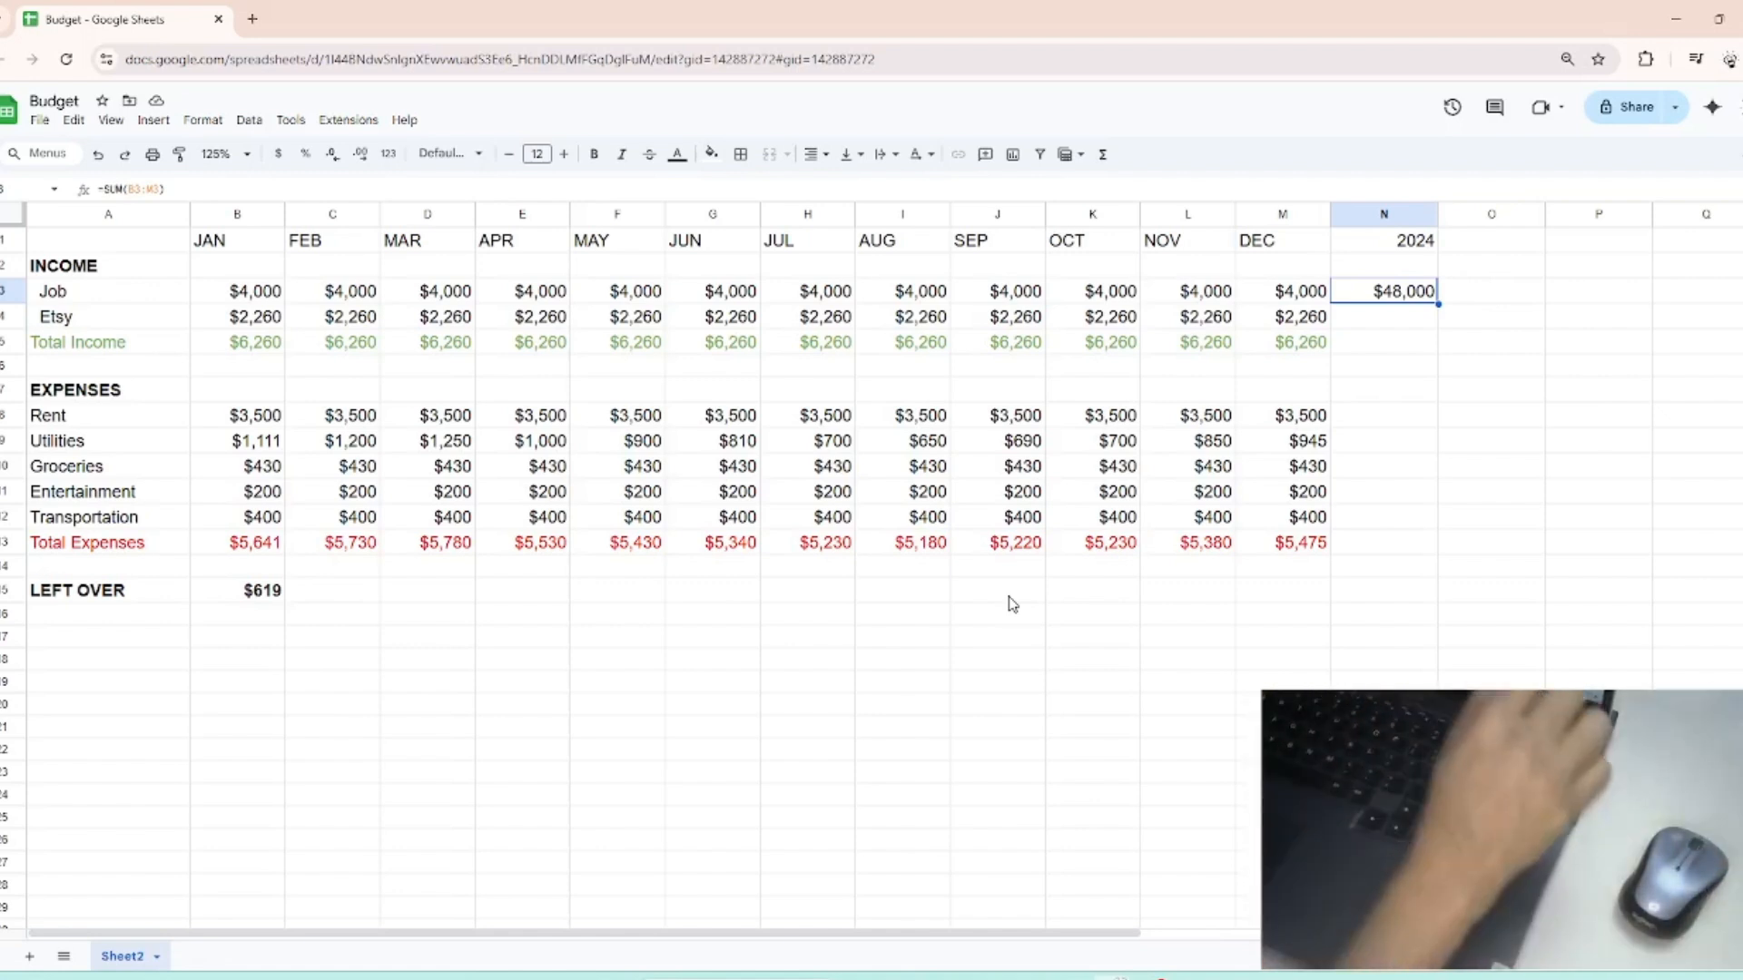
{"action": "left_click", "coordinate": [1494, 300]}
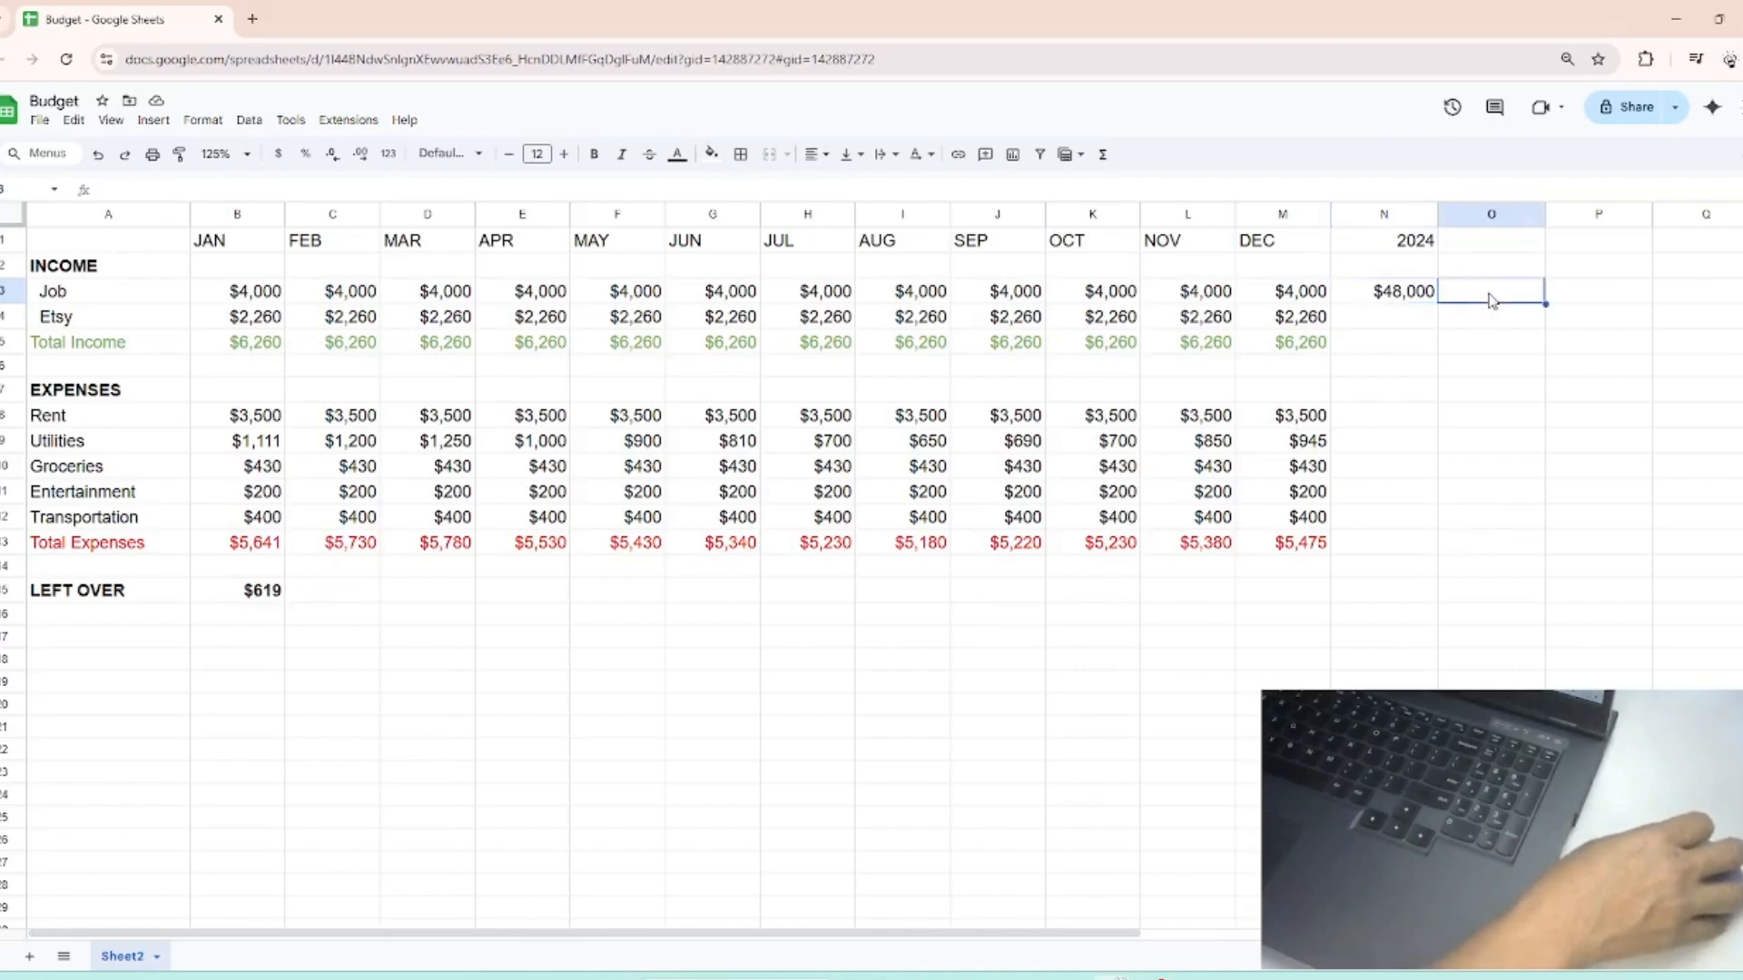
{"action": "type", "text": "="}
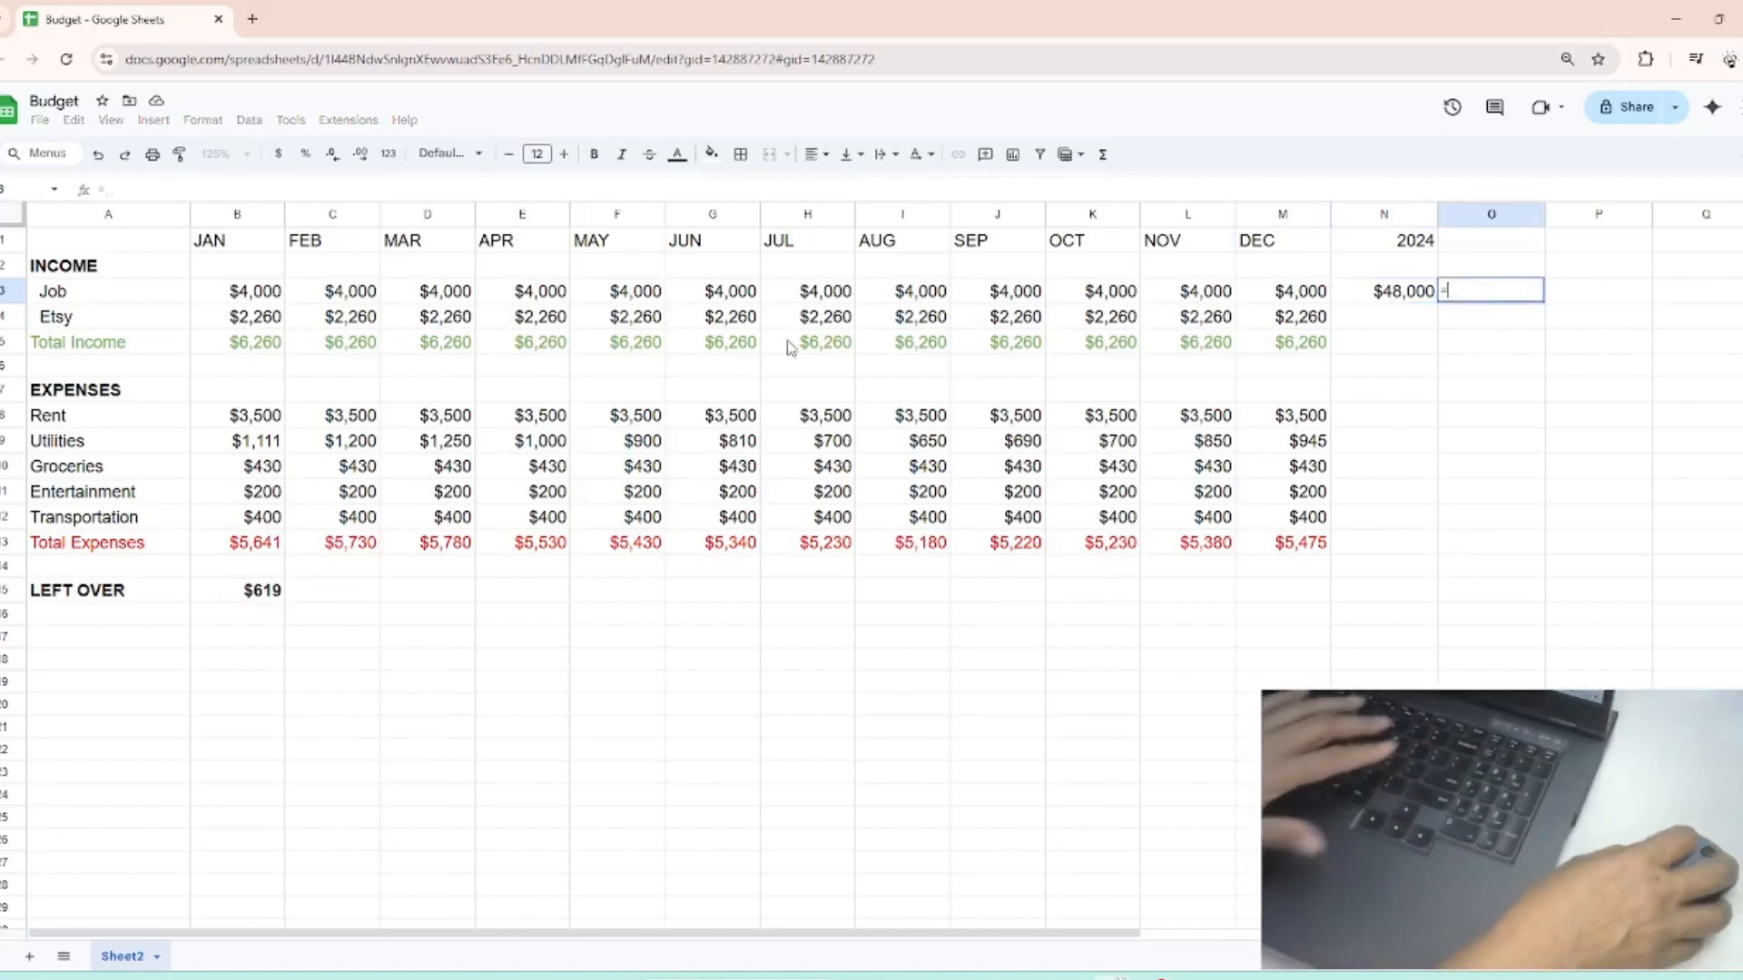
{"action": "left_click", "coordinate": [277, 292]}
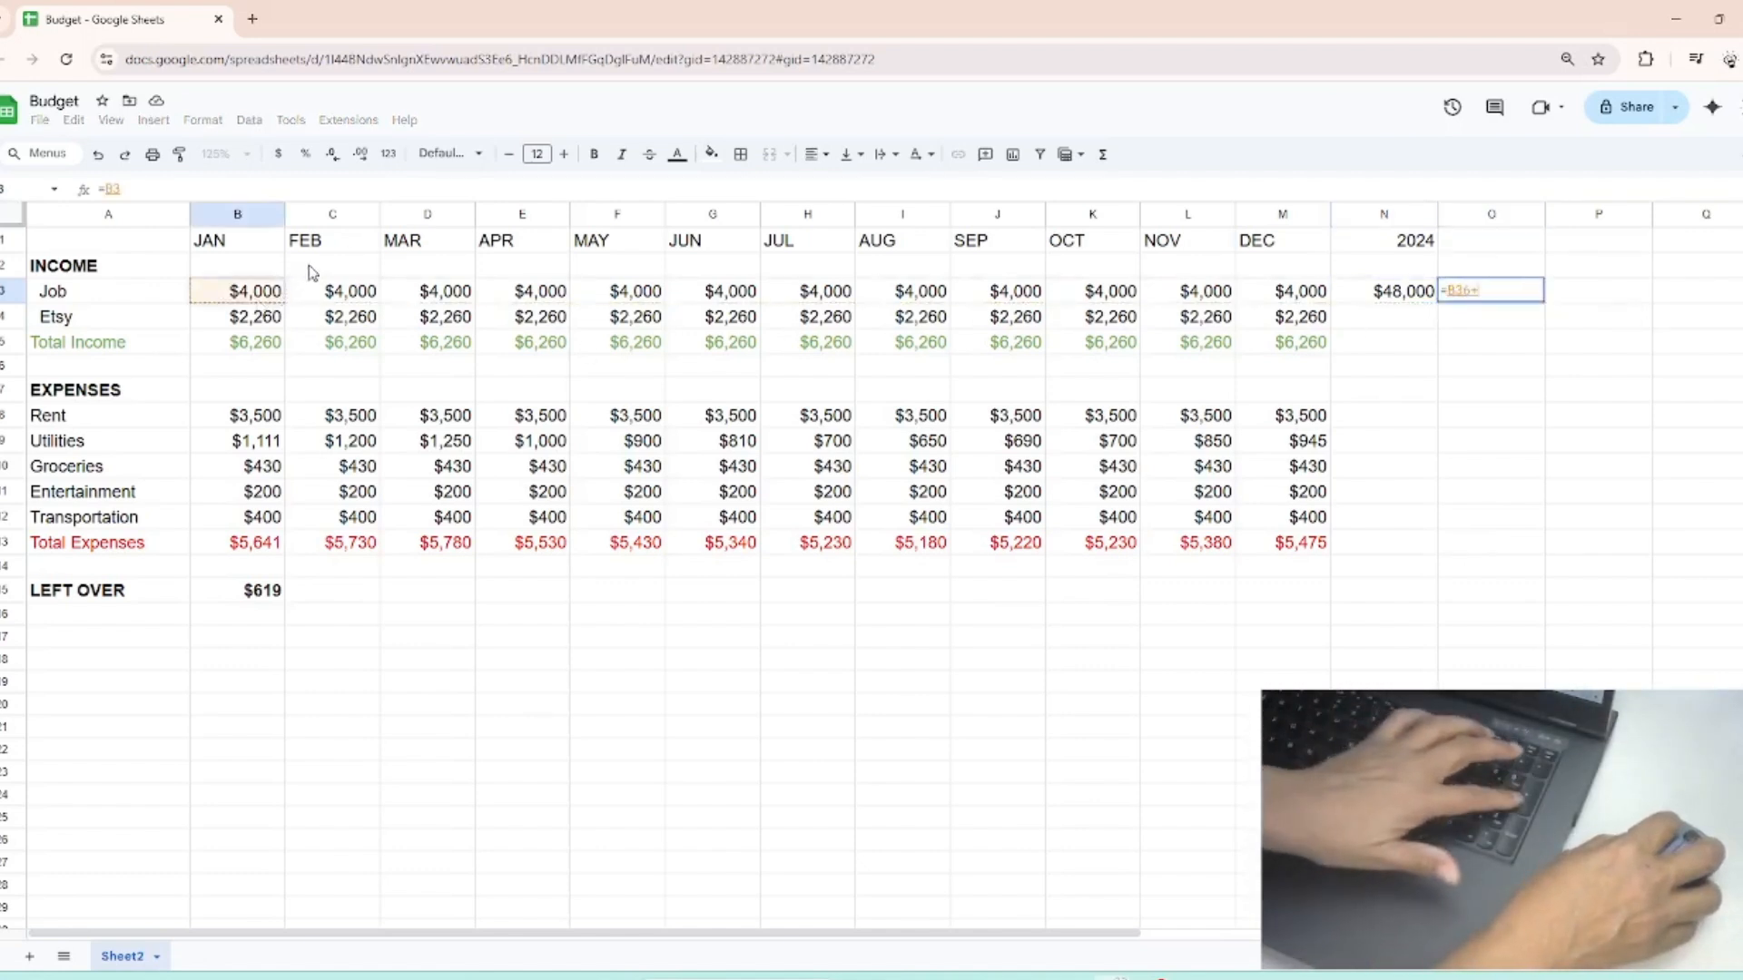
{"action": "type", "text": "6+"}
{"action": "left_click", "coordinate": [325, 292]}
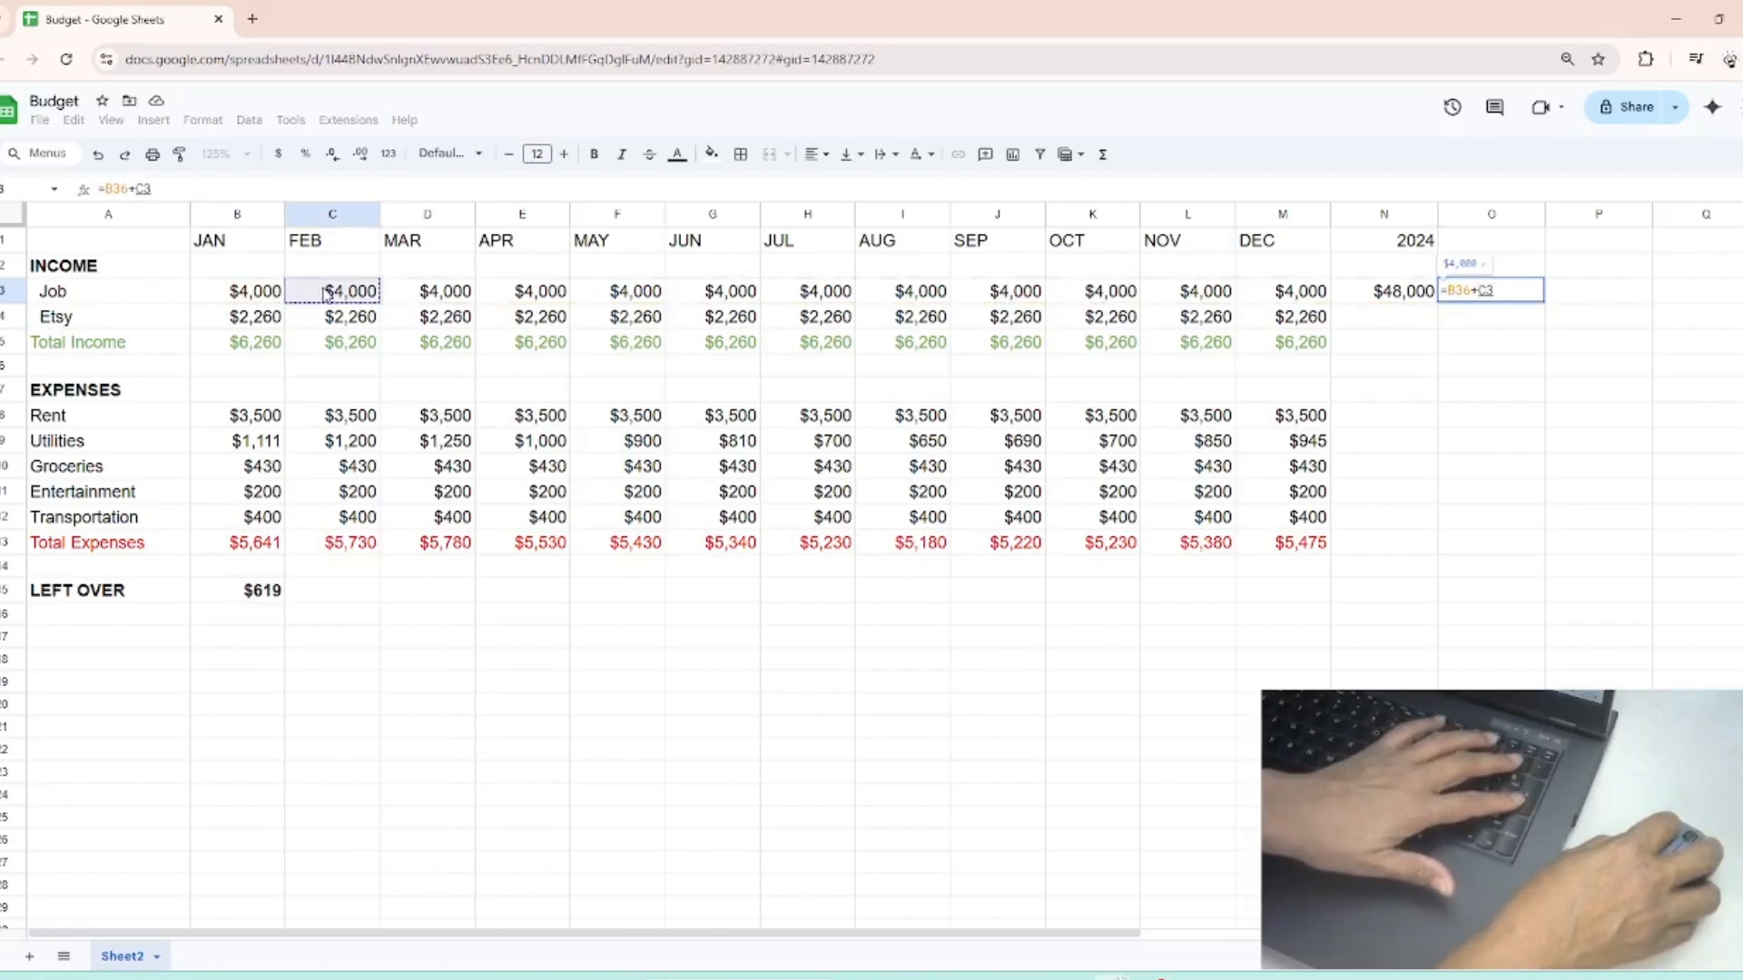
{"action": "type", "text": "+"}
{"action": "left_click", "coordinate": [445, 292]}
{"action": "type", "text": "+"}
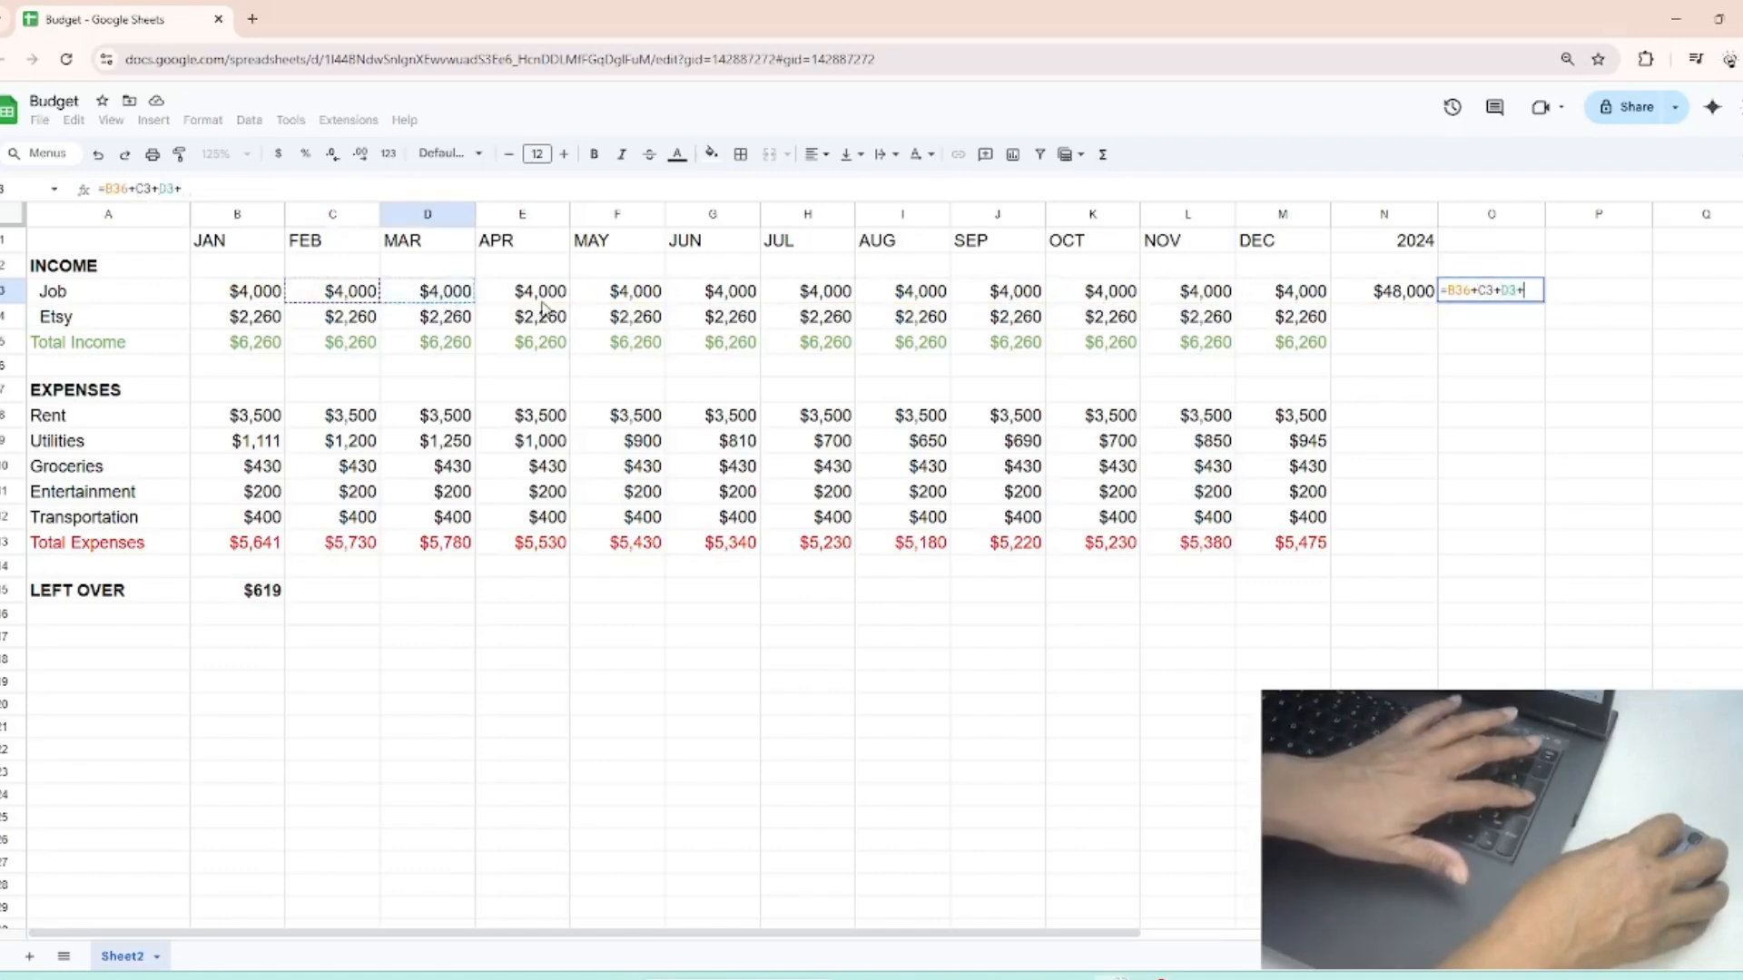
{"action": "left_click", "coordinate": [535, 298]}
{"action": "type", "text": "+"}
{"action": "left_click", "coordinate": [603, 292]}
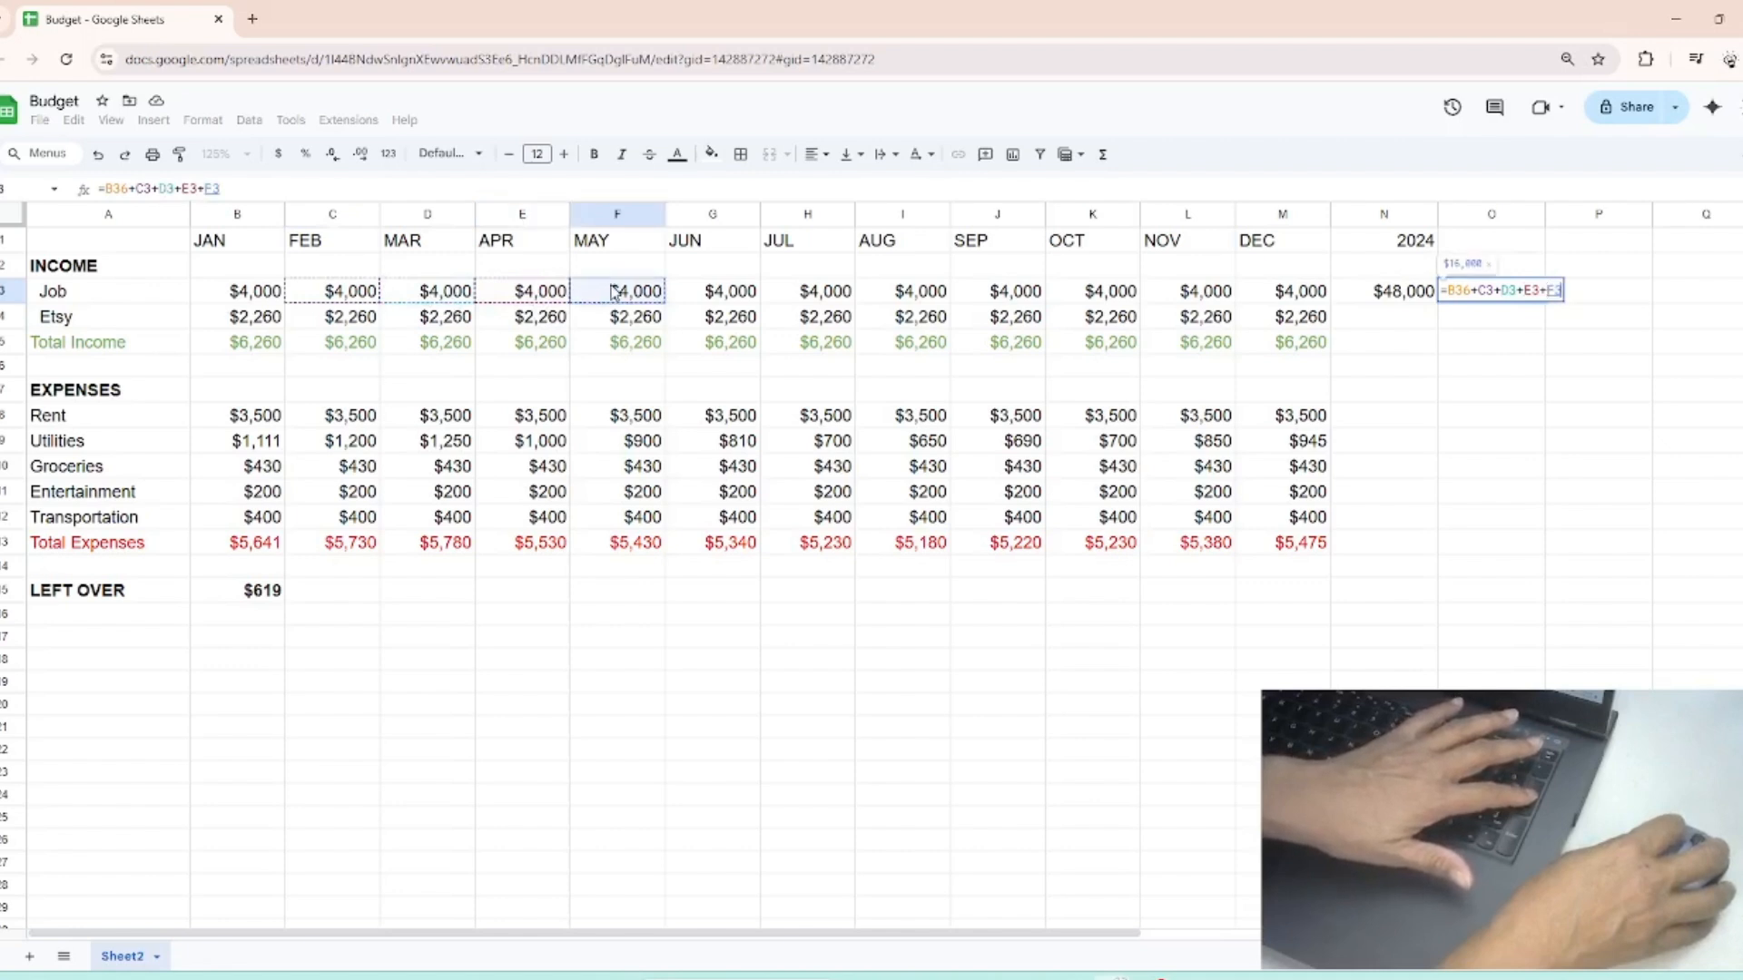
{"action": "type", "text": "+"}
{"action": "left_click", "coordinate": [715, 298]}
{"action": "type", "text": "+"}
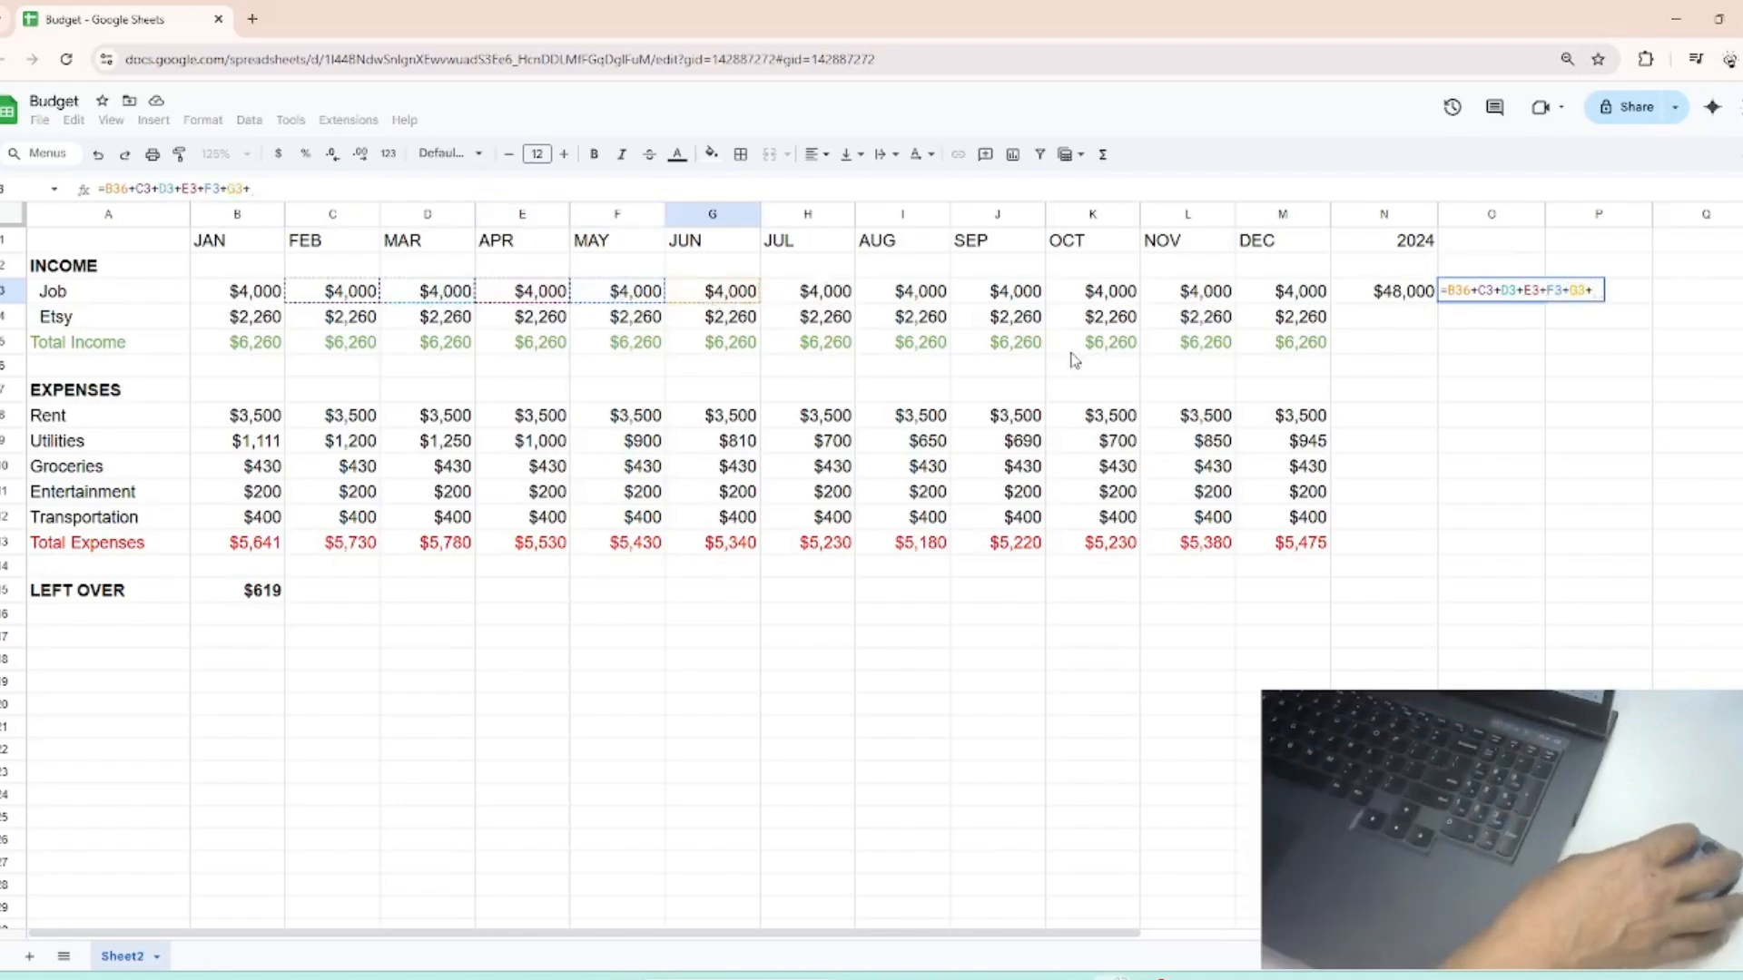
{"action": "key", "text": "Escape"}
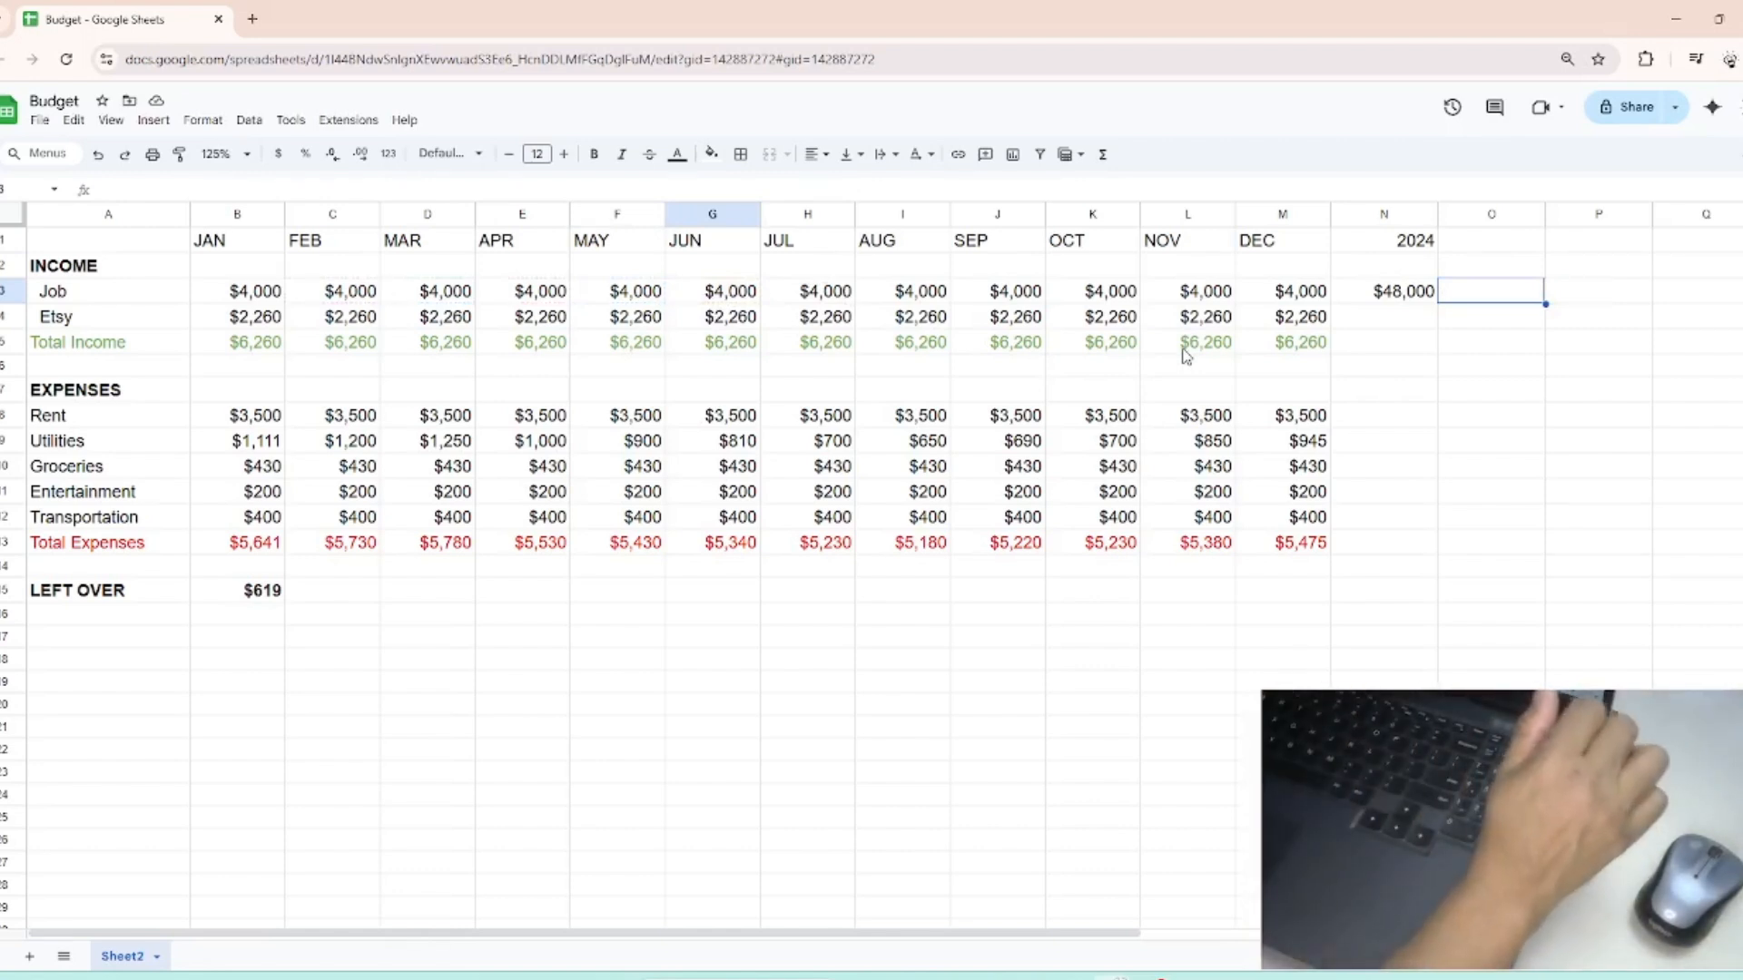
Total the Etsy income for the year in cell N4 by accepting the suggested formula =SUM(B4:M4).
{"action": "left_click", "coordinate": [1407, 299]}
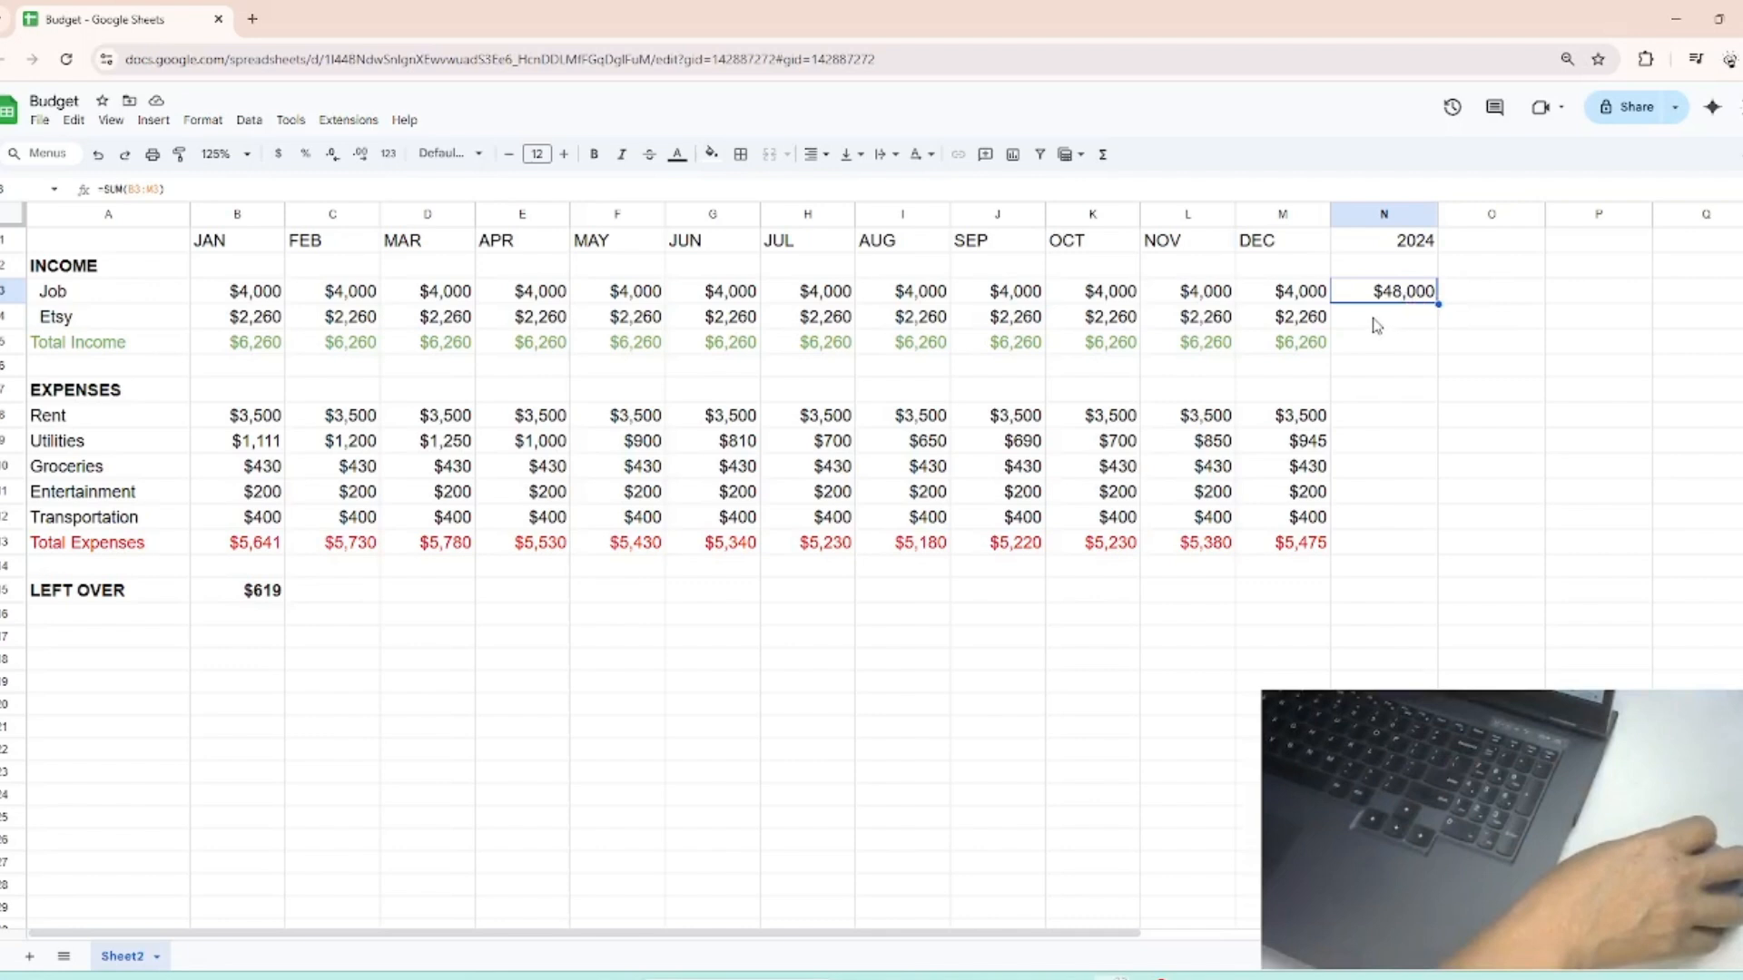
{"action": "left_click", "coordinate": [1376, 325]}
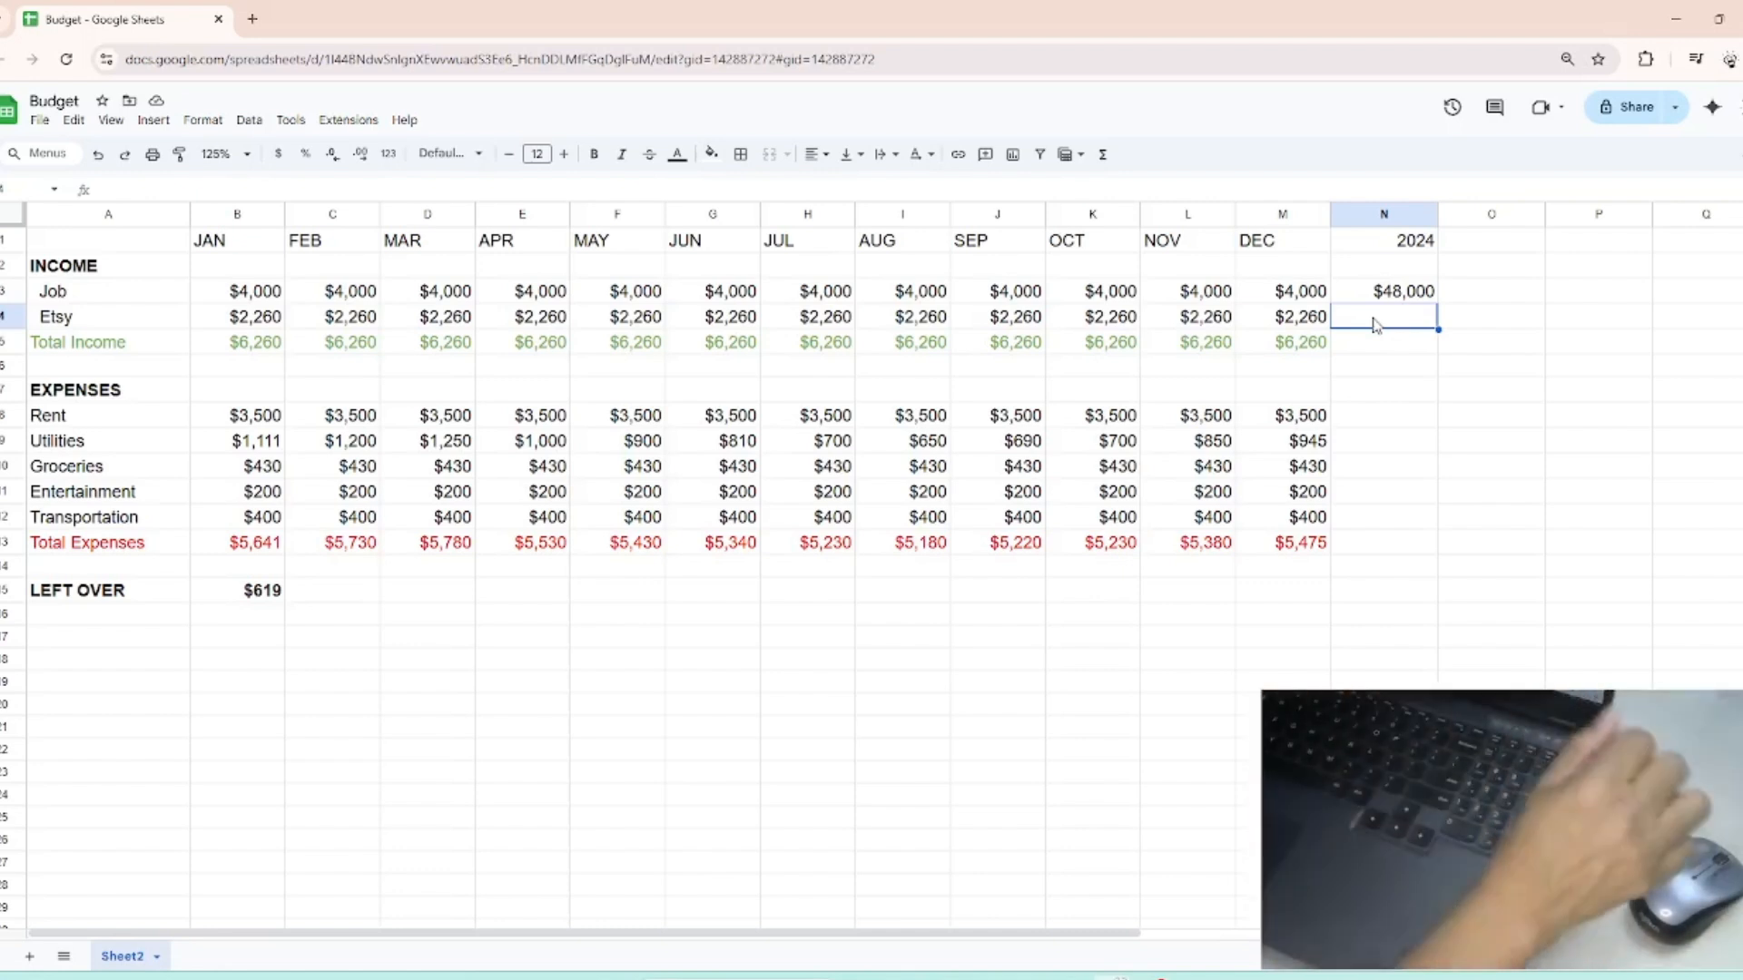
{"action": "type", "text": "="}
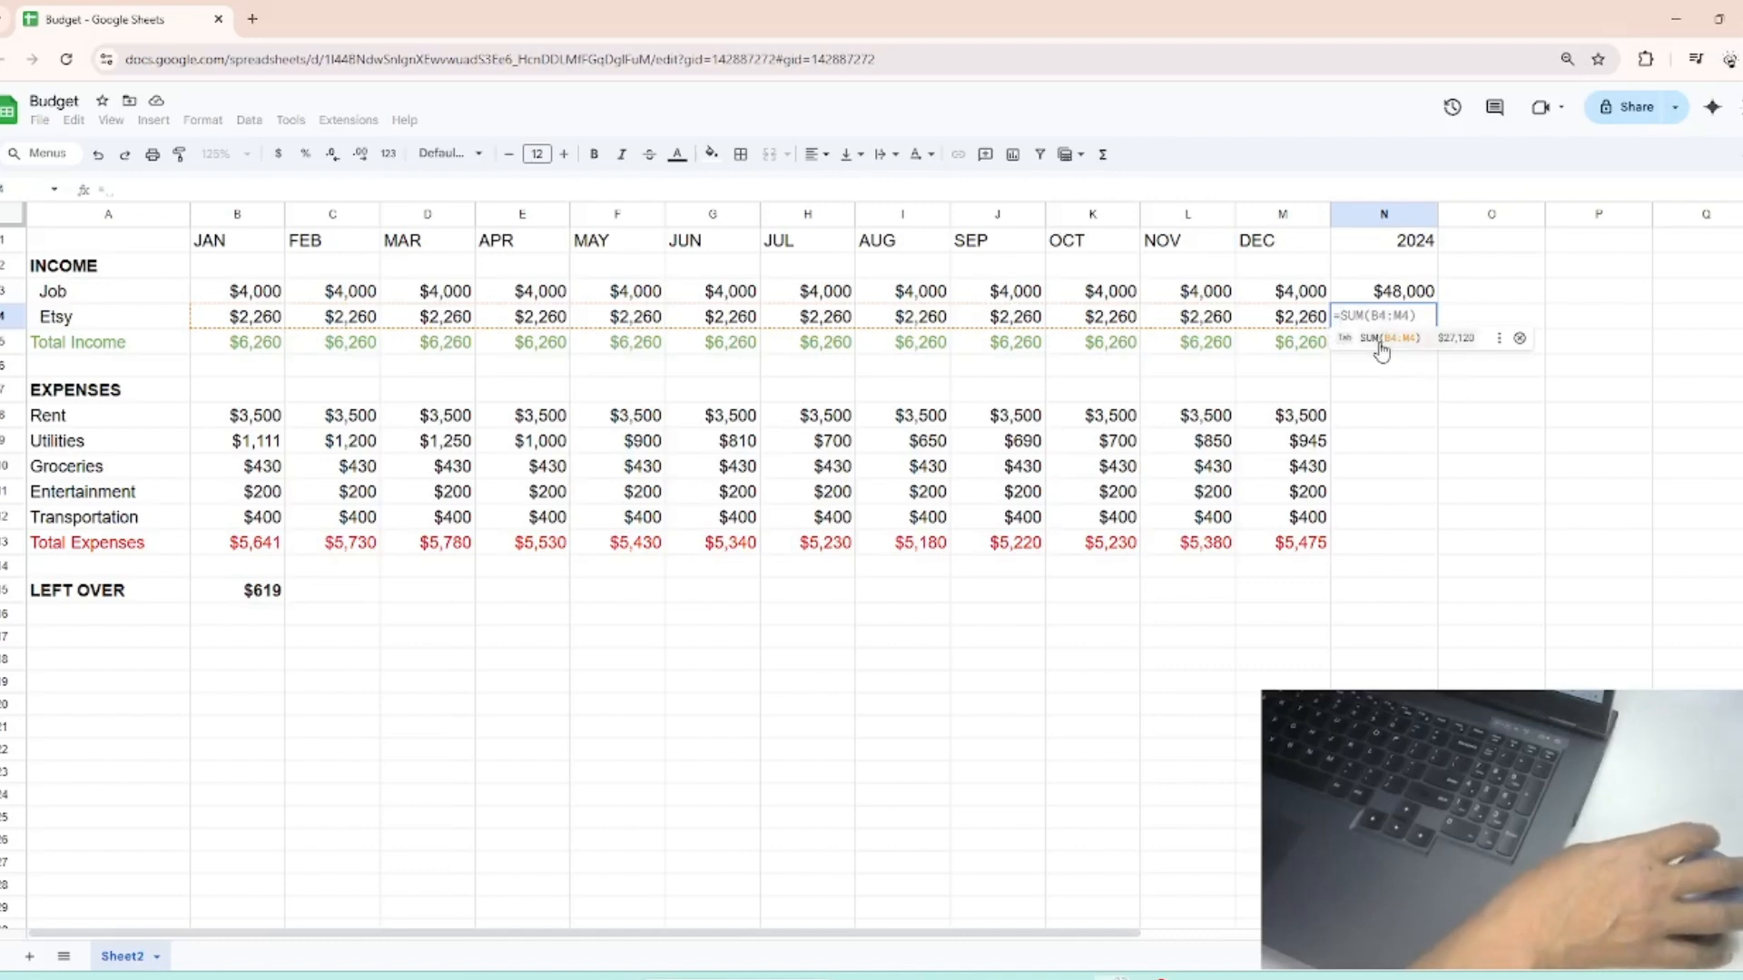
{"action": "key", "text": "Tab"}
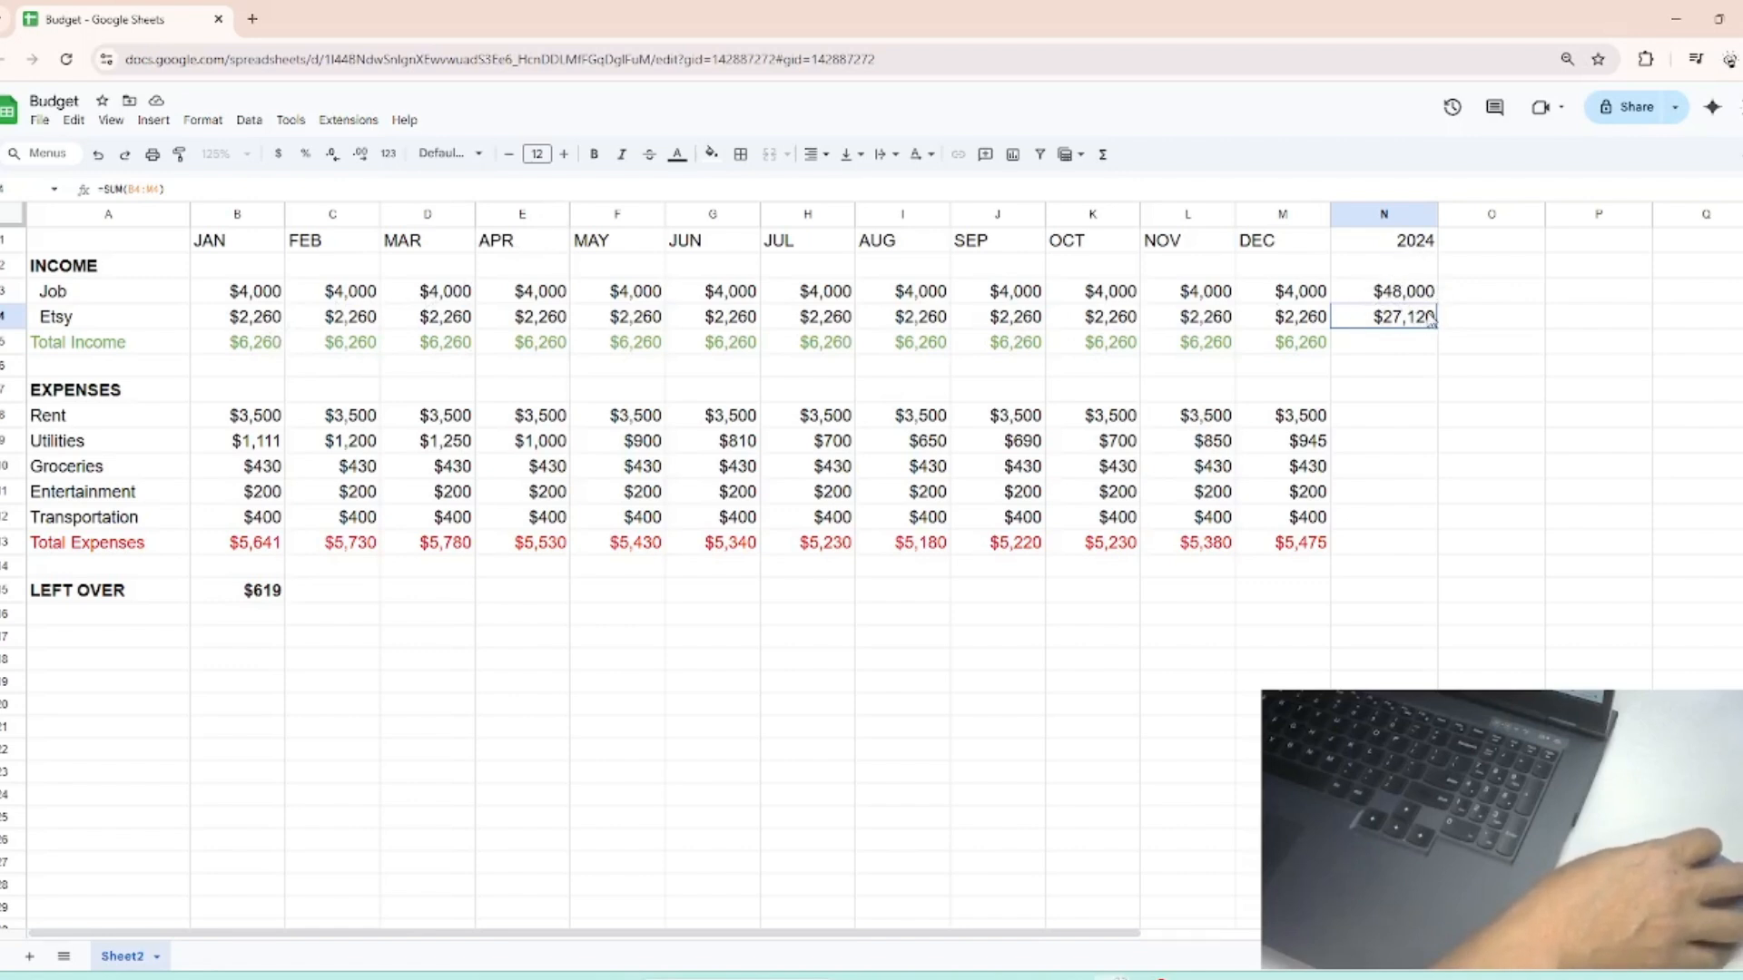
Sum the Total Income row from January to December in its 2024 cell with =SUM(B5:M5).
{"action": "left_click", "coordinate": [1368, 347]}
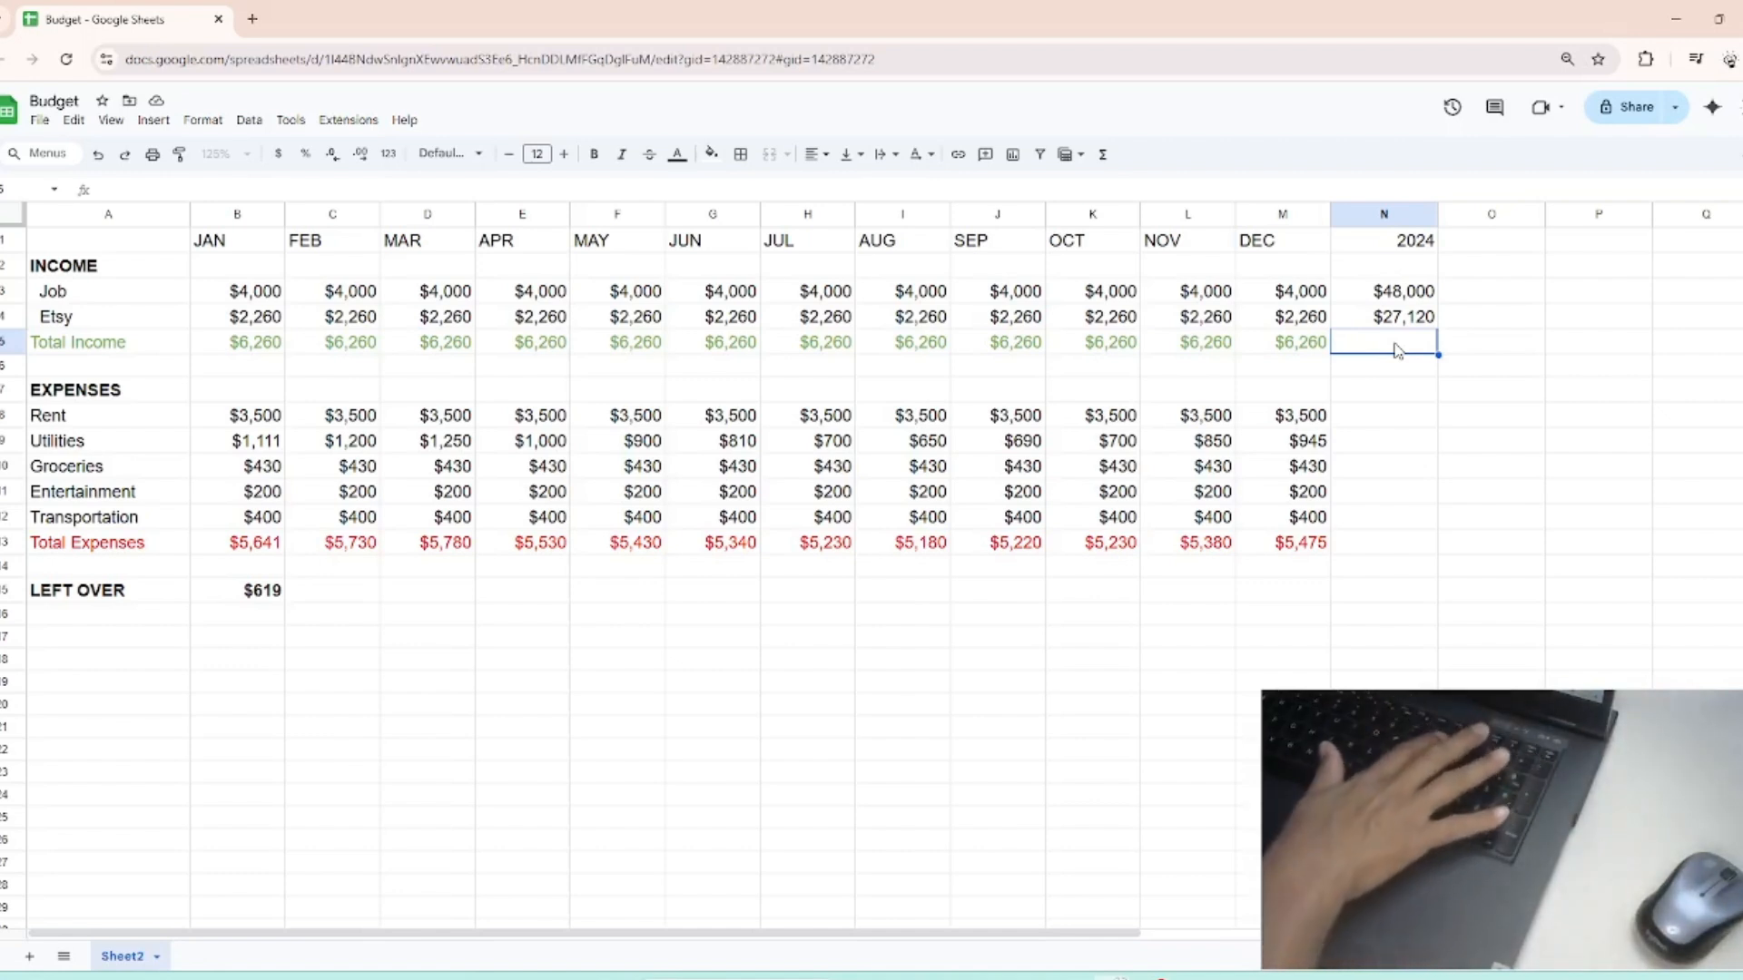
{"action": "type", "text": "="}
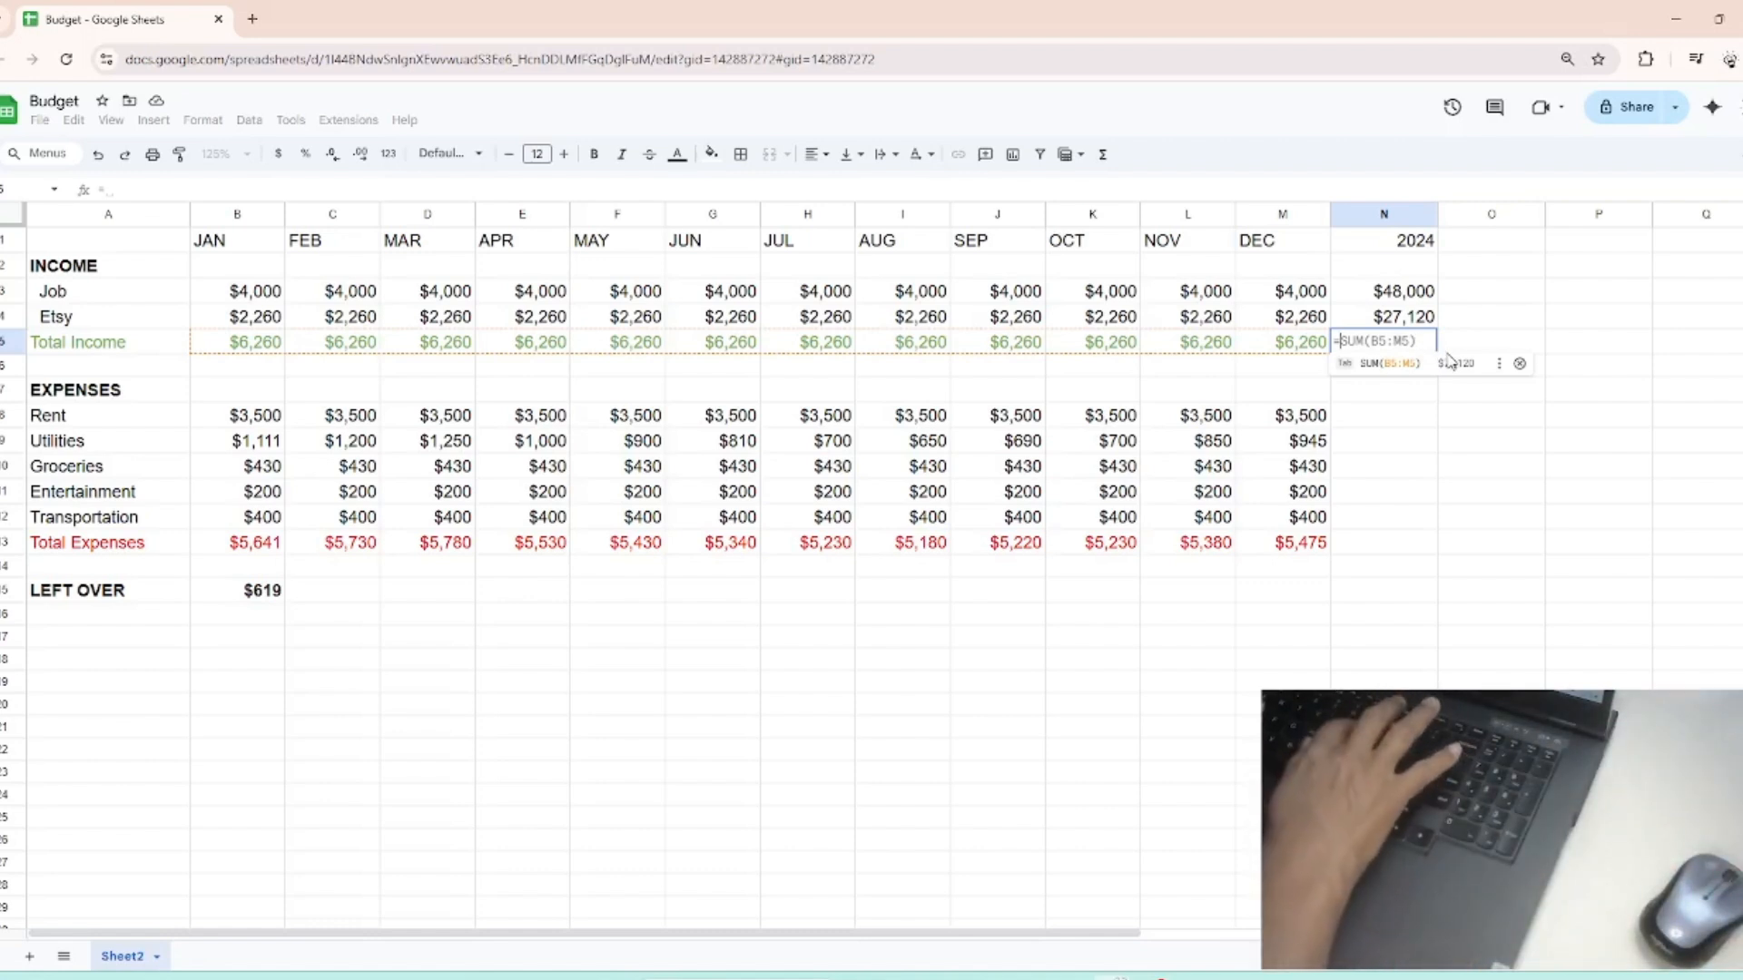
{"action": "type", "text": "SUM"}
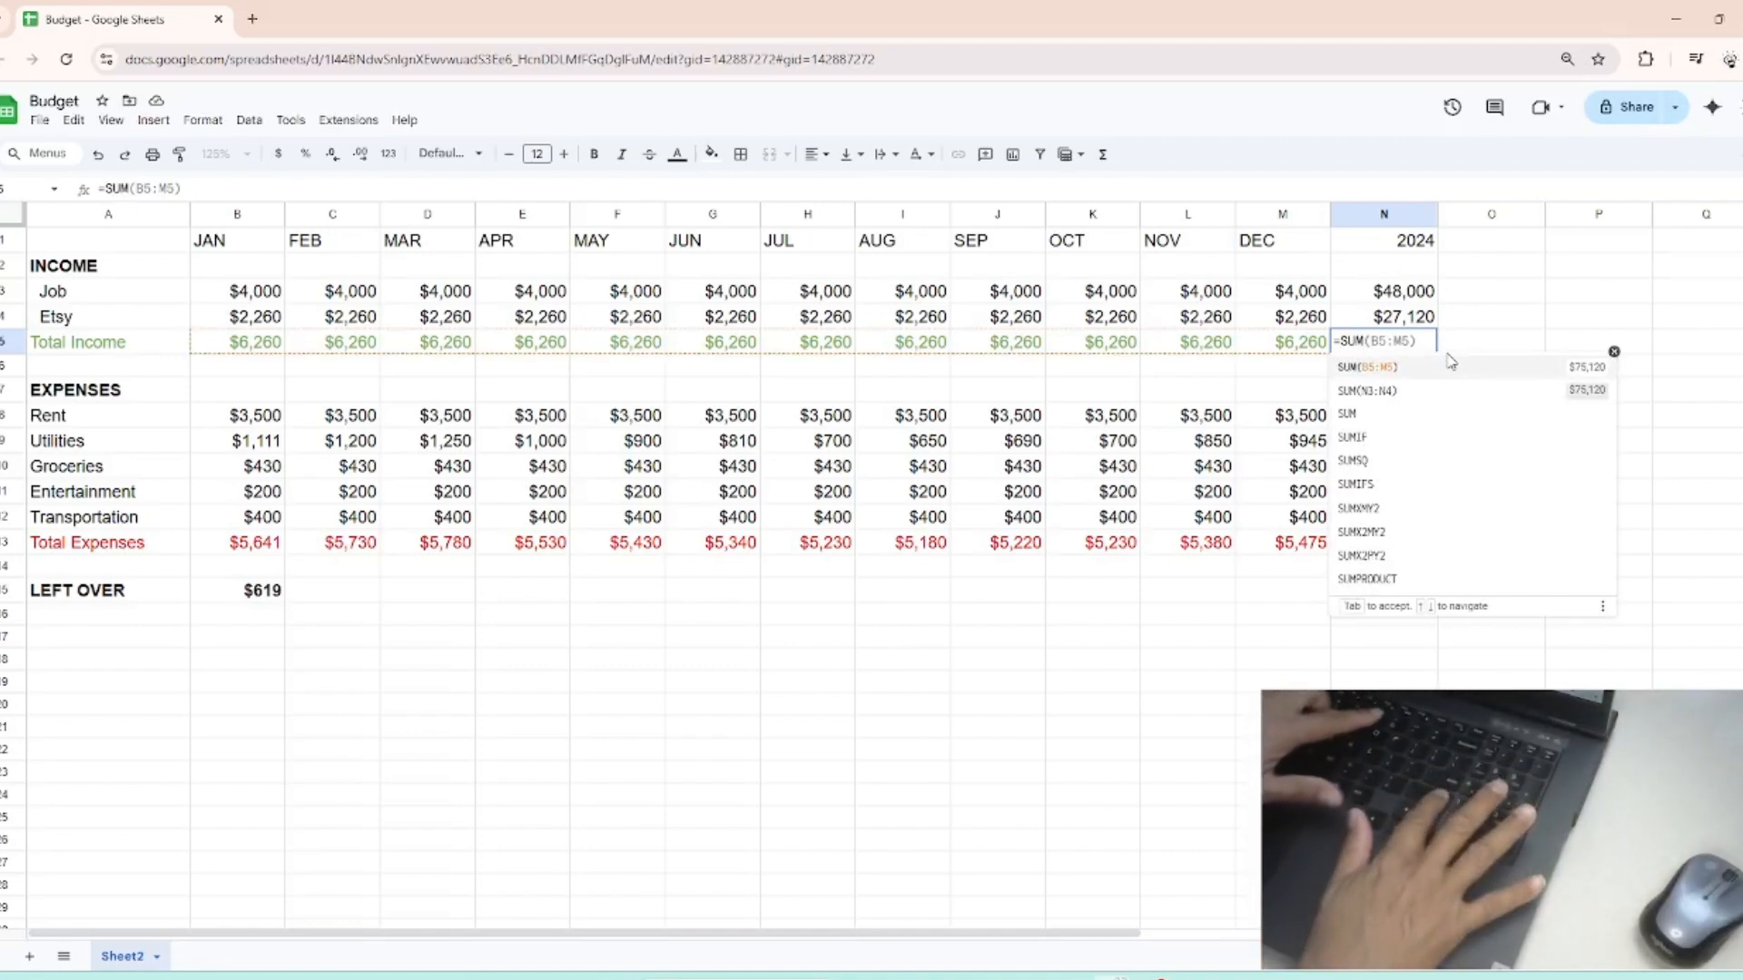
{"action": "type", "text": "("}
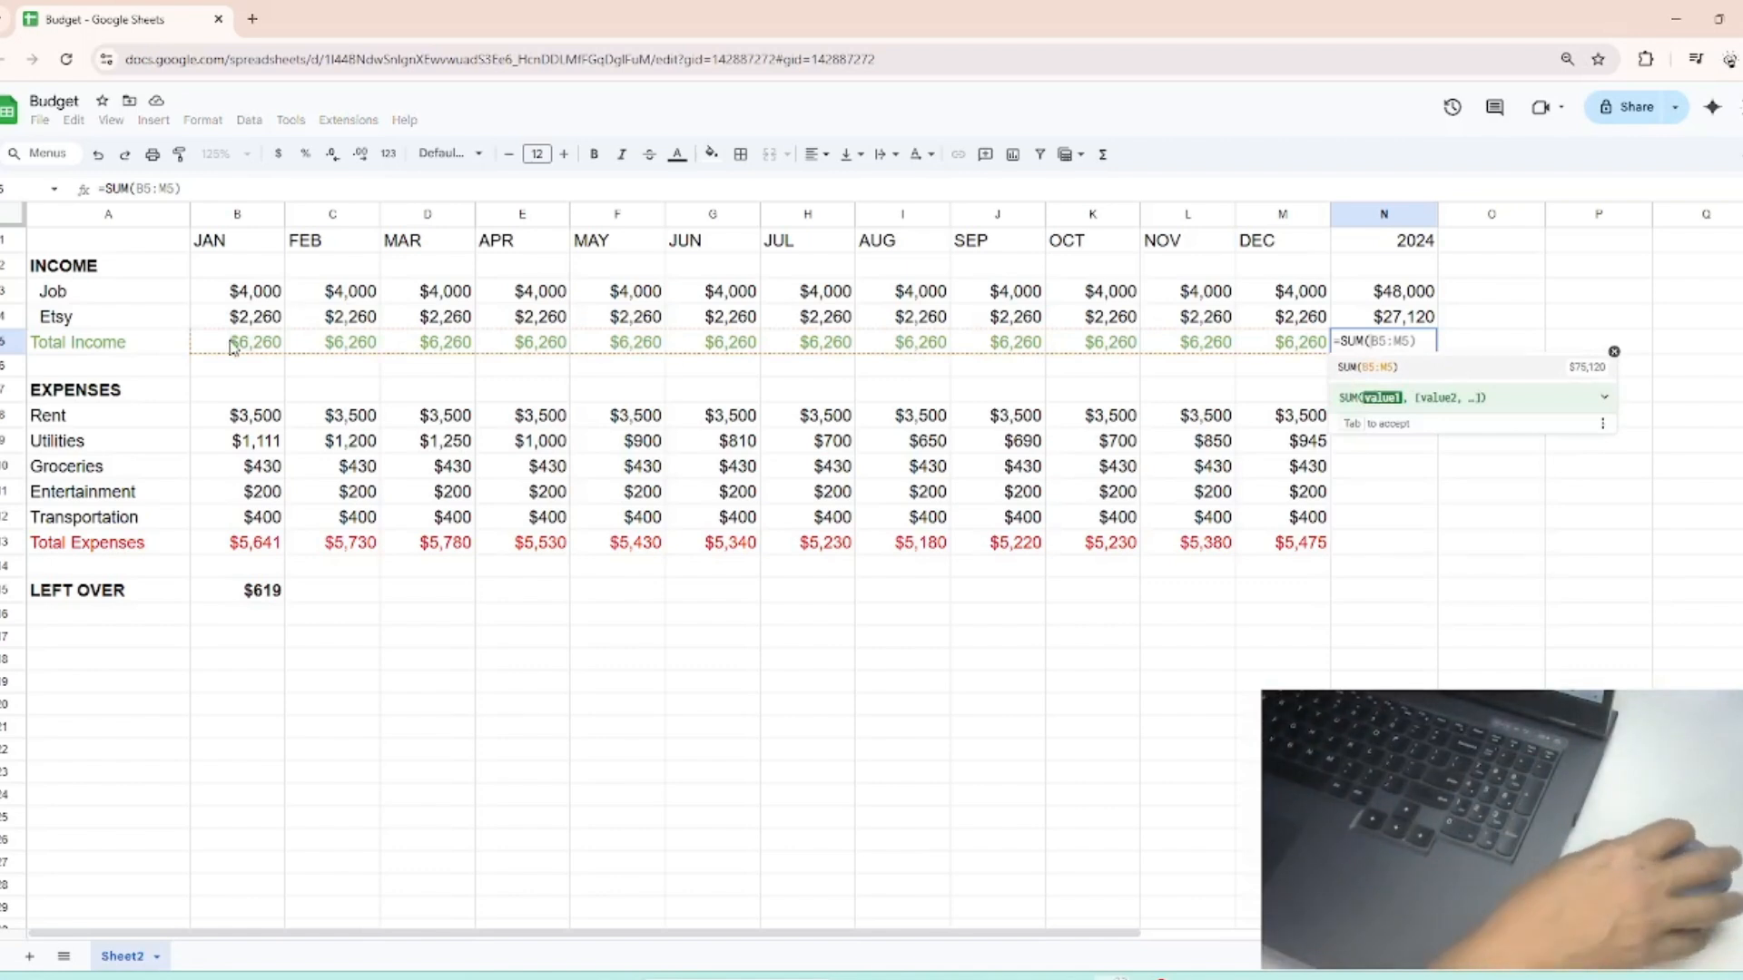
{"action": "left_click_drag", "start_coordinate": [232, 348], "coordinate": [1291, 343]}
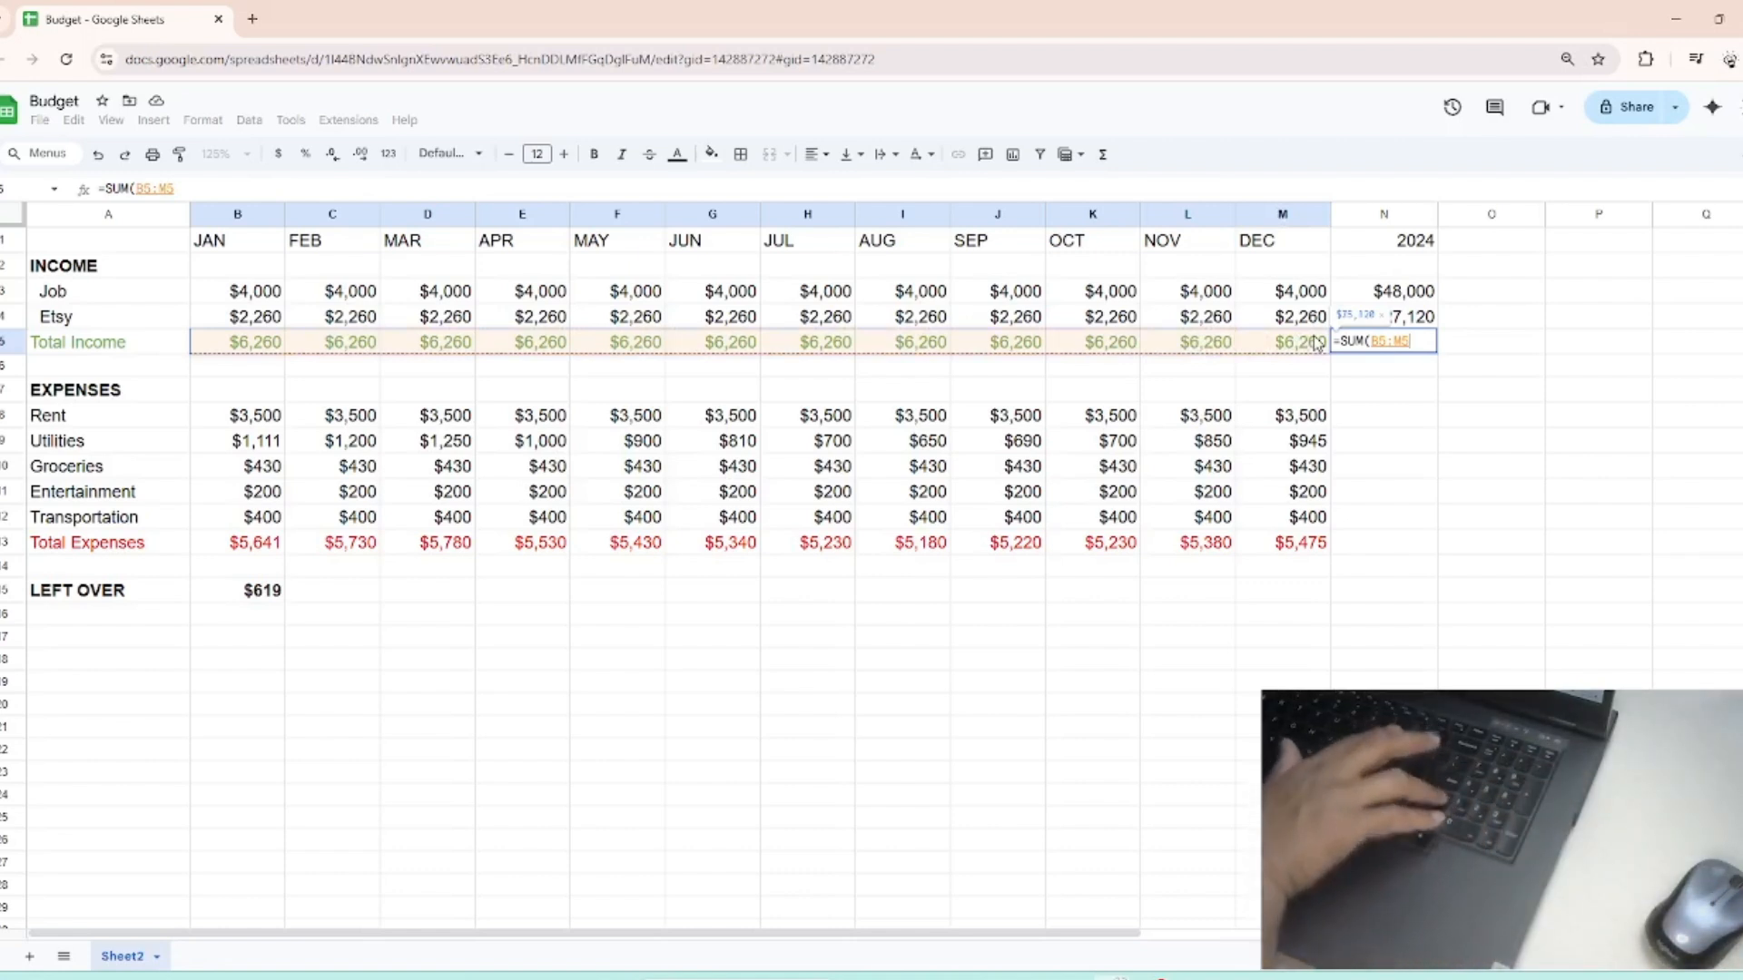
{"action": "type", "text": ")"}
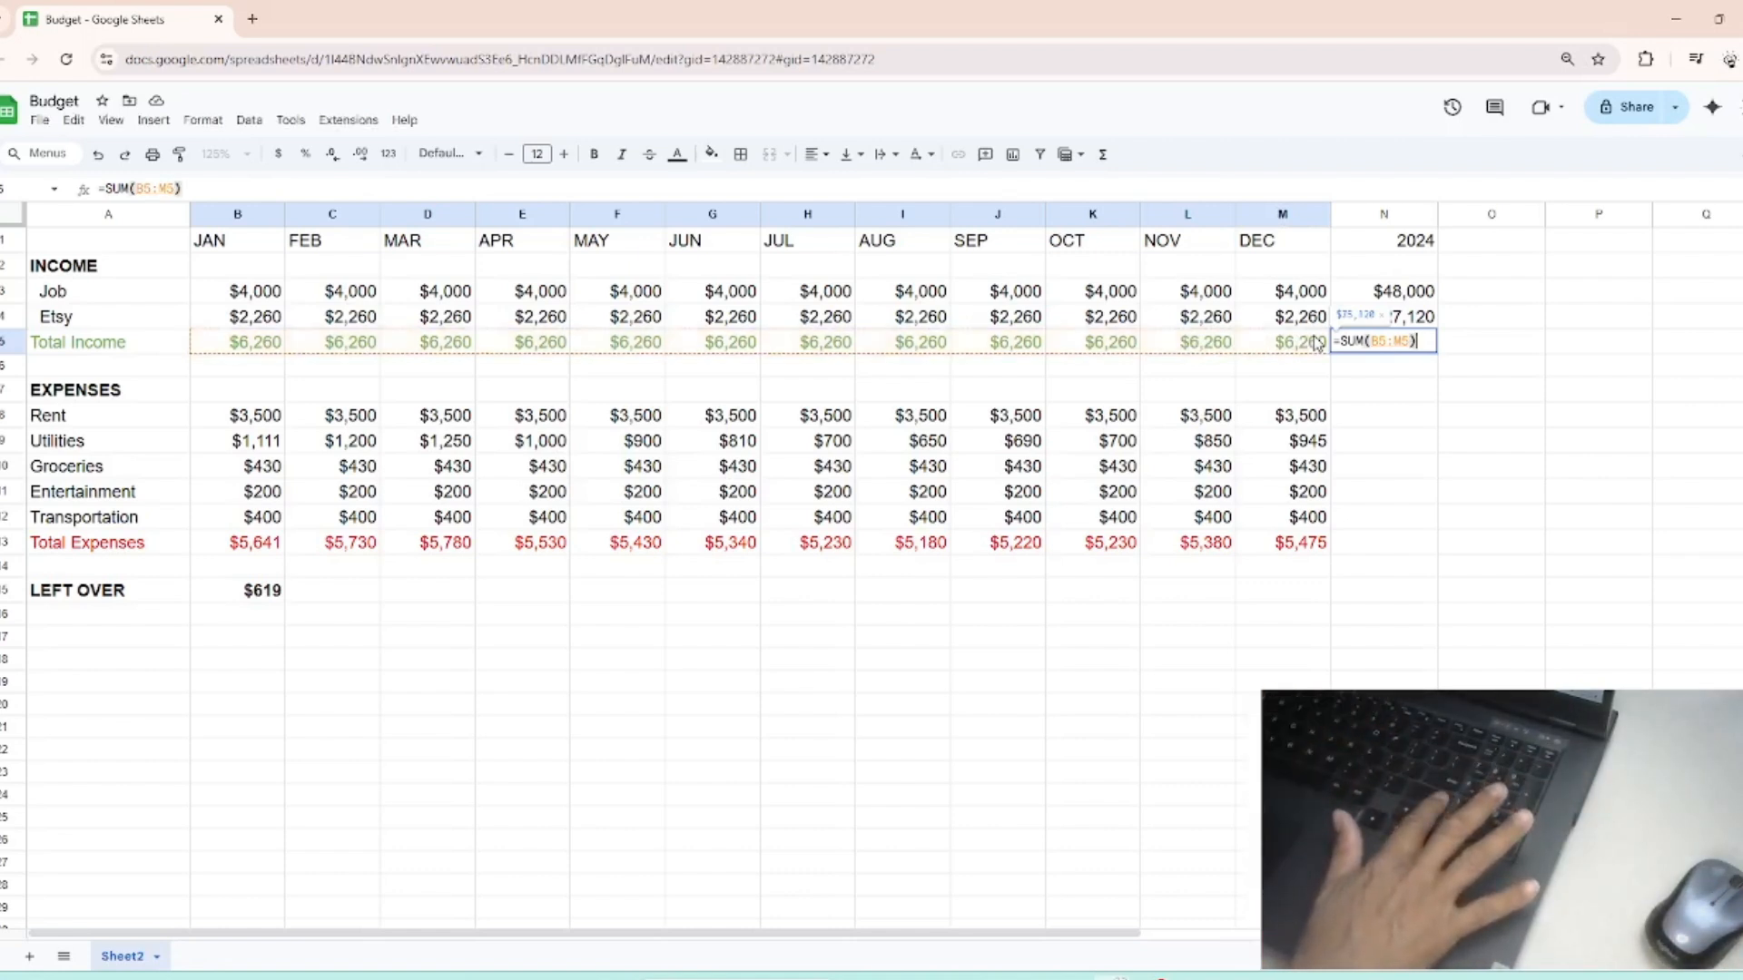
{"action": "key", "text": "Return"}
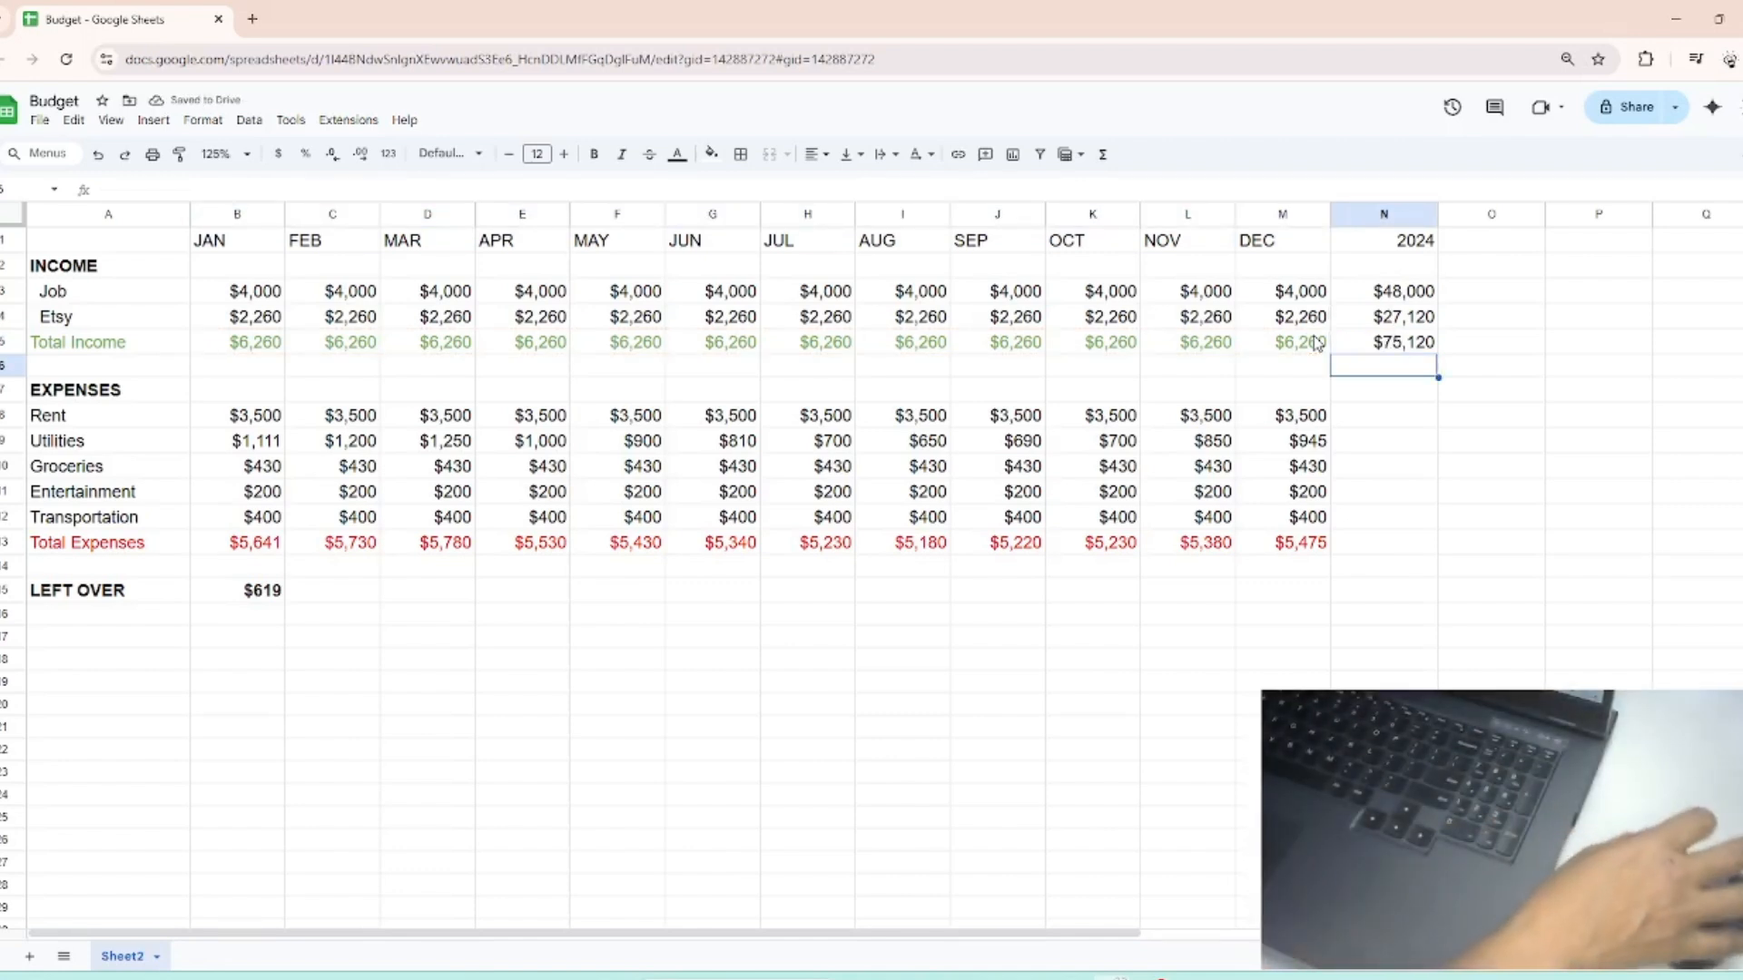
Set the text colour of the 2024 Total Income cell to dark green.
{"action": "left_click", "coordinate": [1384, 349]}
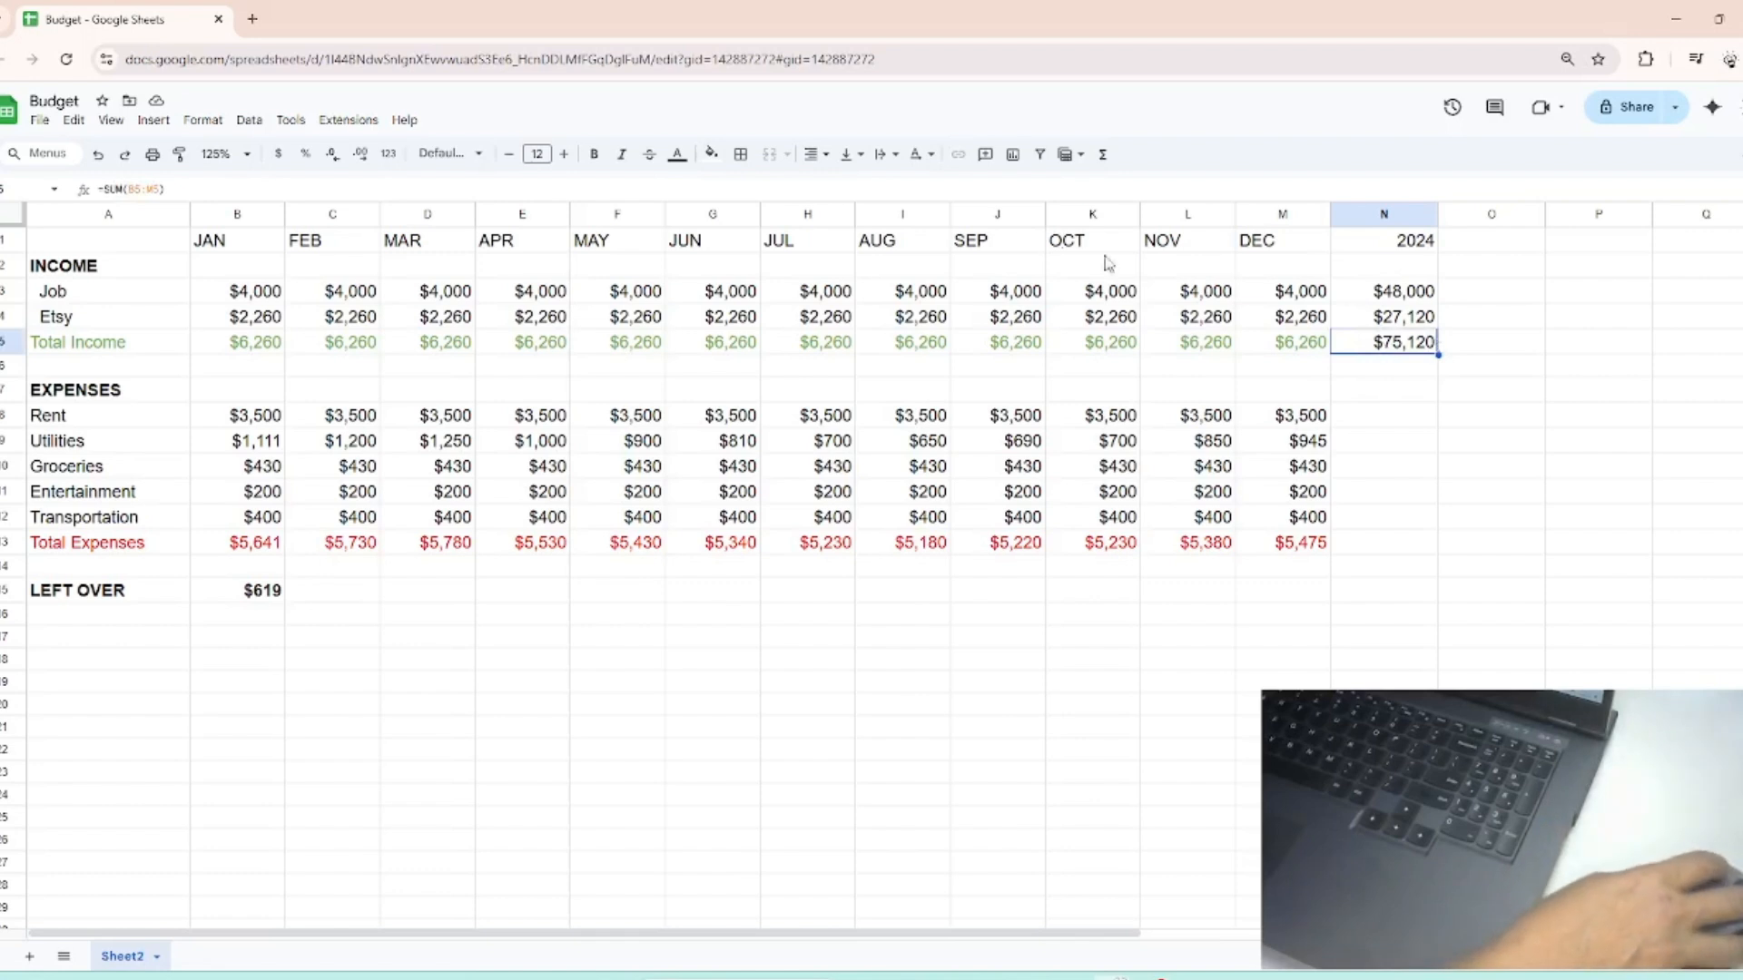
{"action": "left_click", "coordinate": [678, 157]}
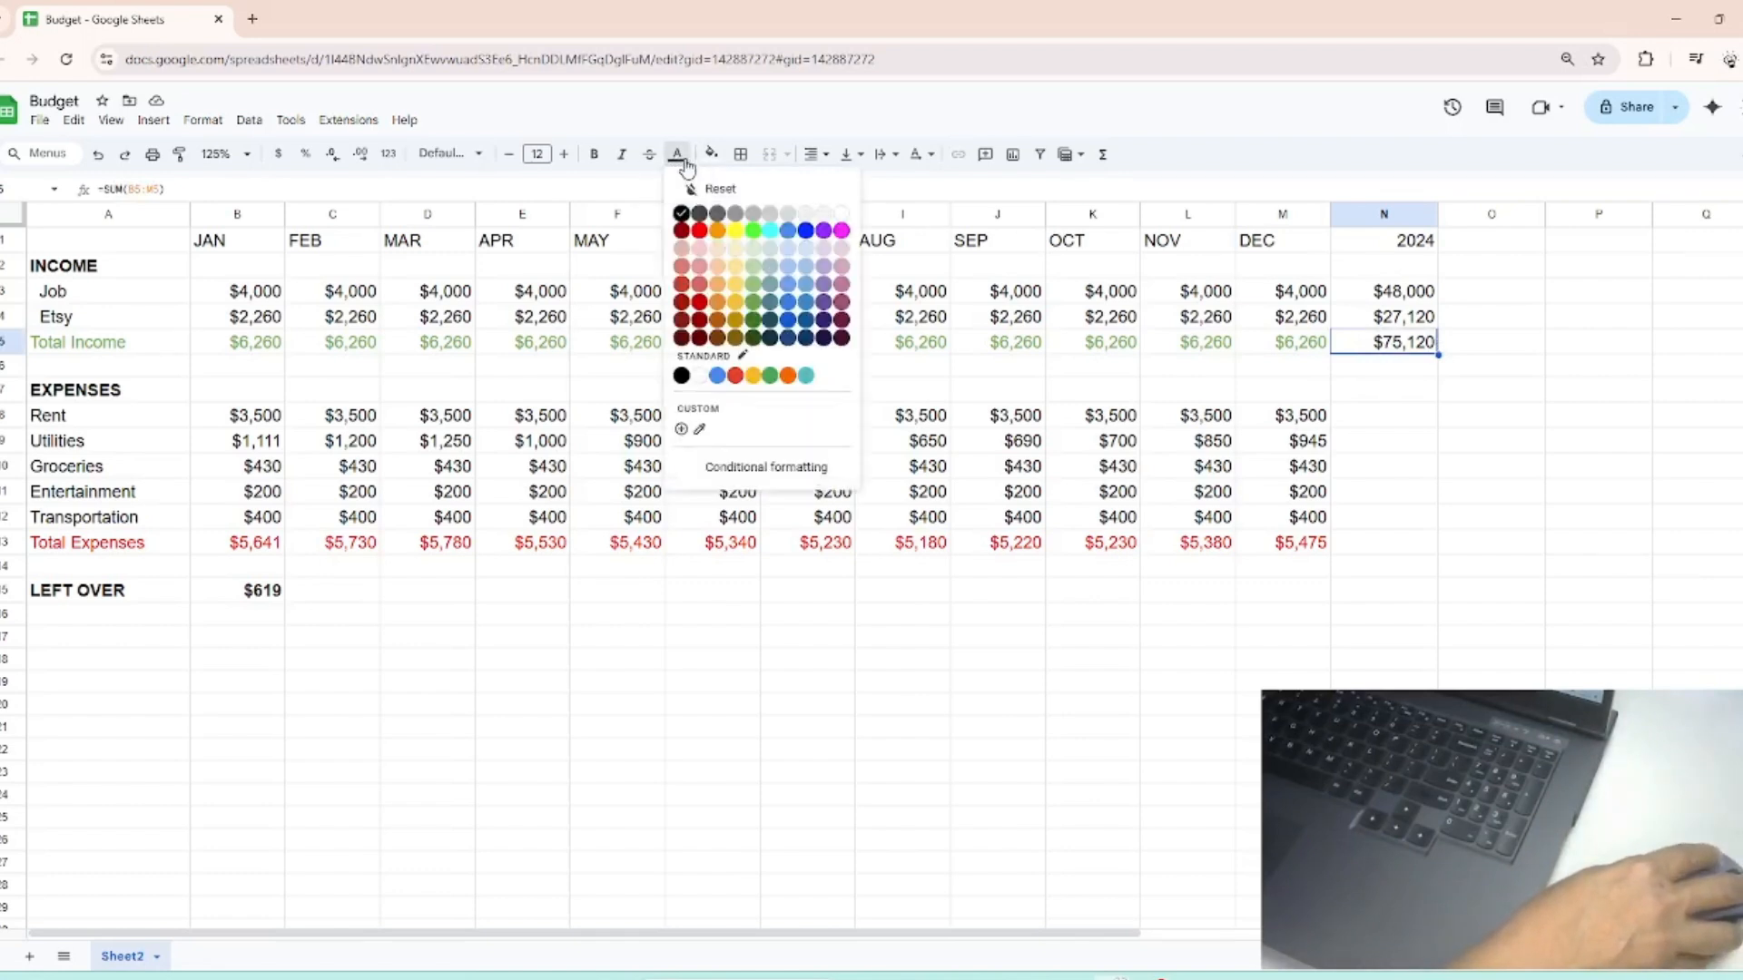
{"action": "left_click", "coordinate": [753, 328]}
Total the Rent expense for January to December in its 2024 cell by accepting the suggested formula =SUM(B8:M8).
{"action": "left_click", "coordinate": [1423, 542]}
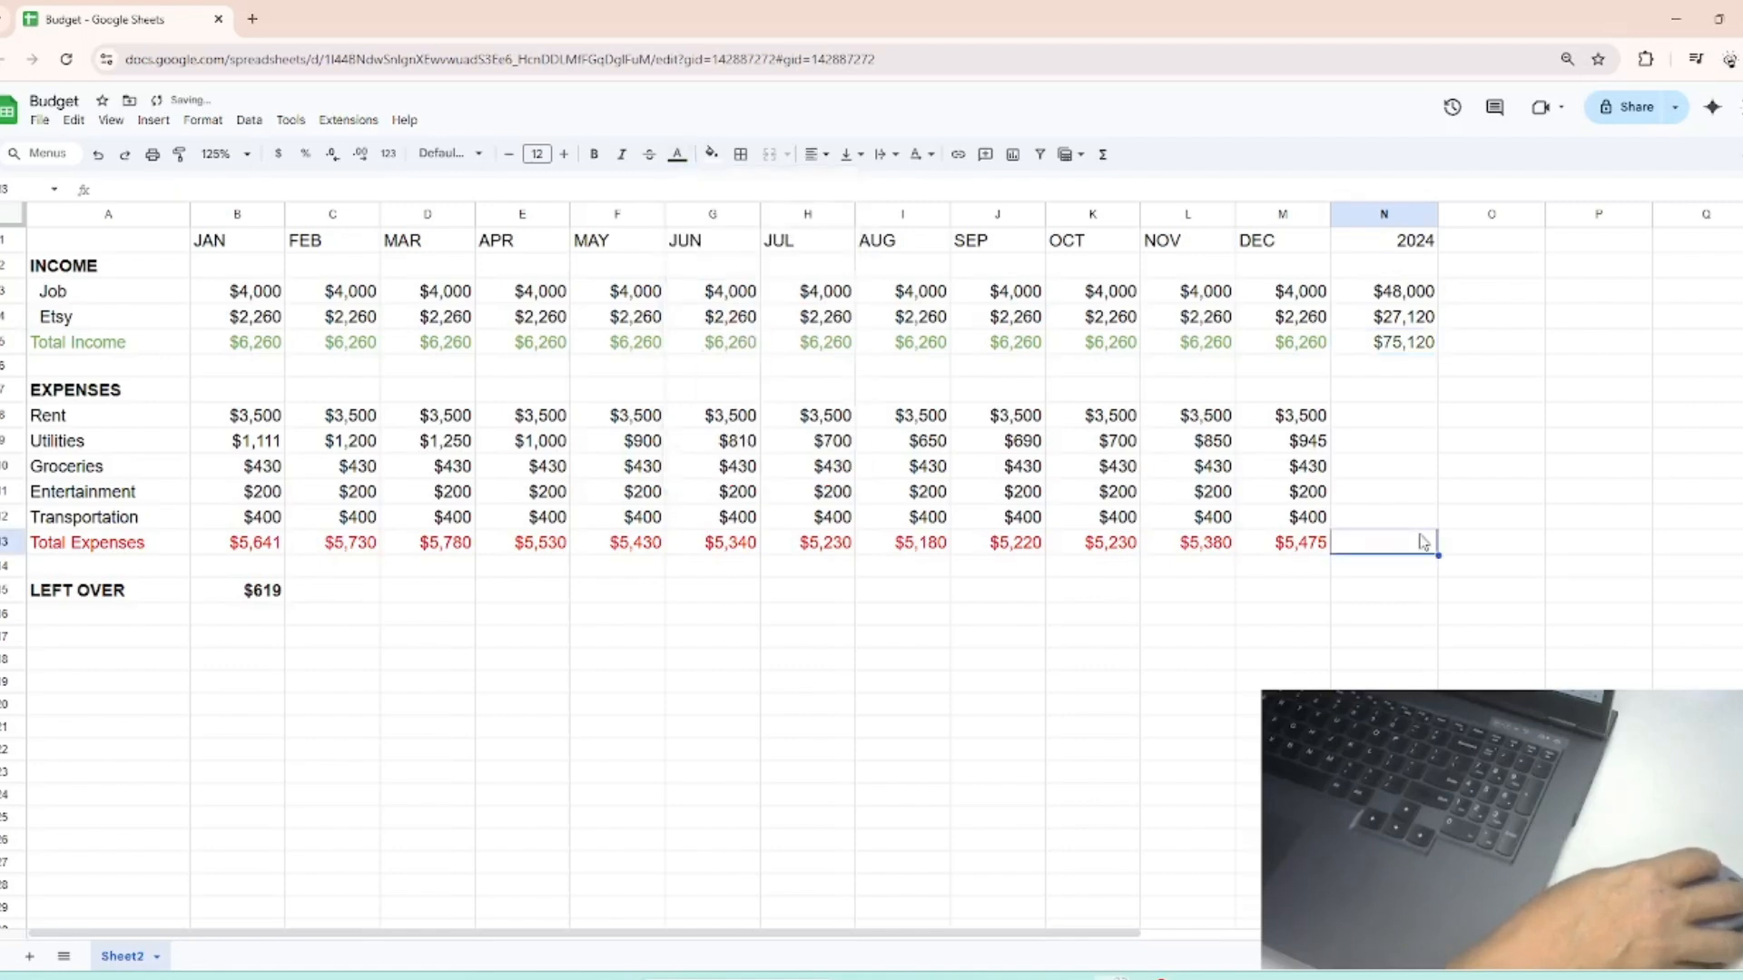
{"action": "double_click", "coordinate": [1378, 418]}
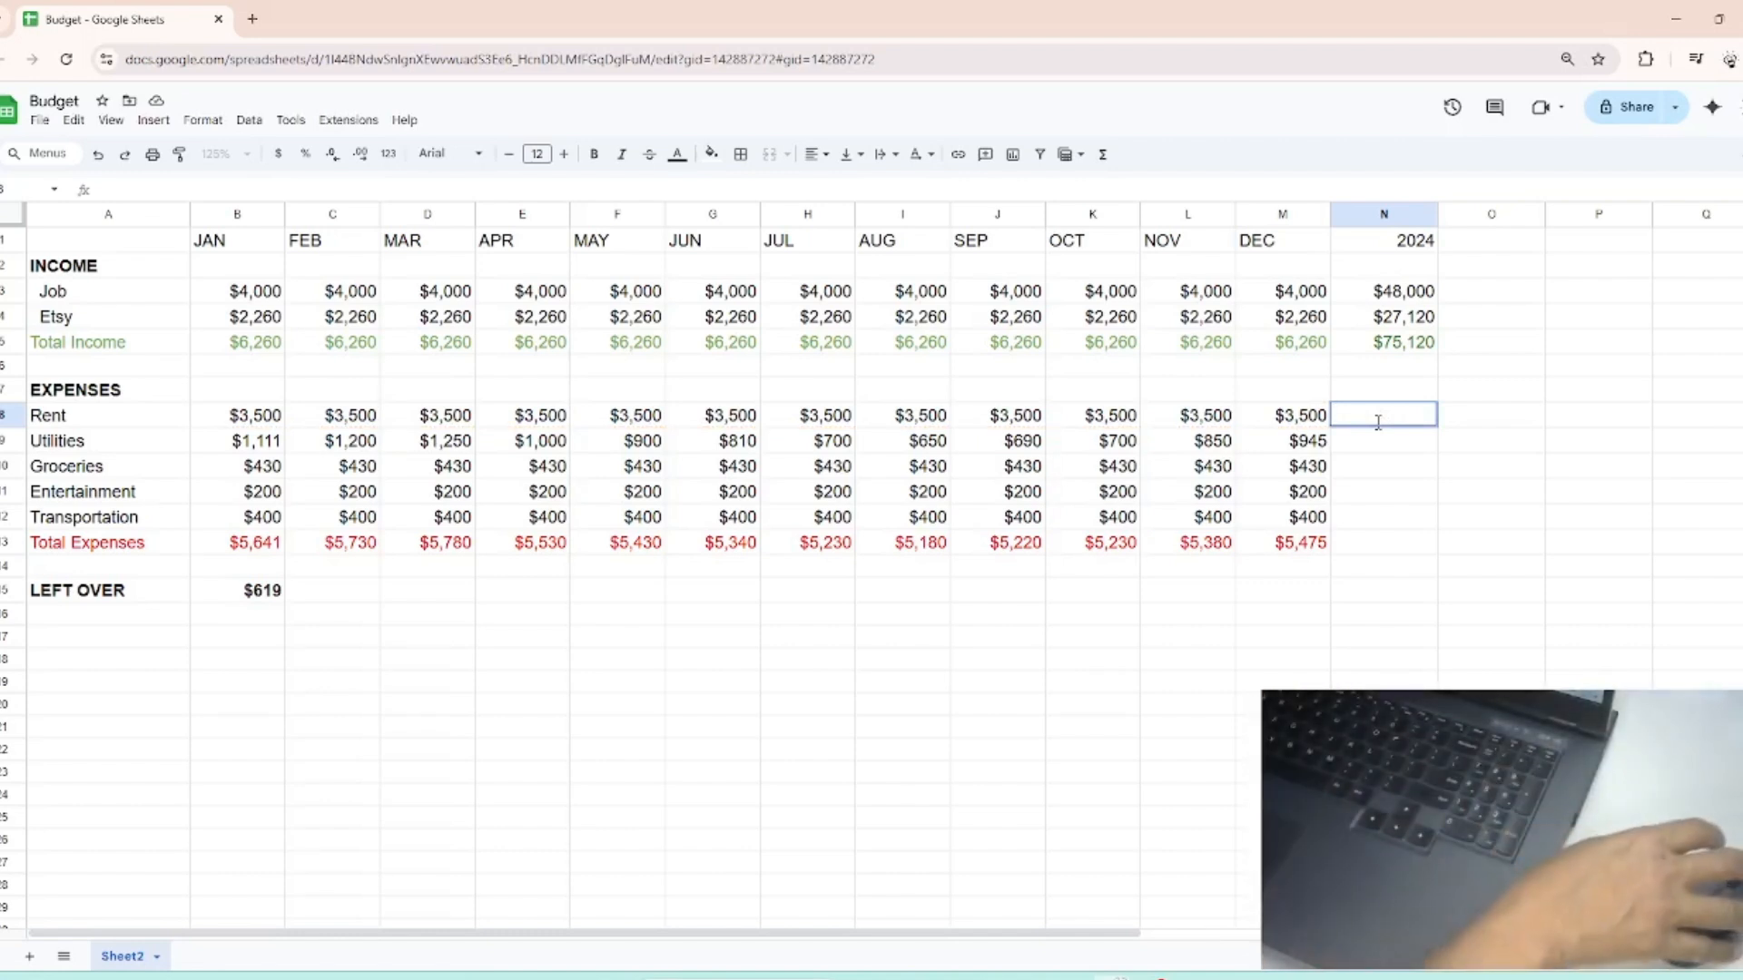
{"action": "left_click", "coordinate": [1383, 424]}
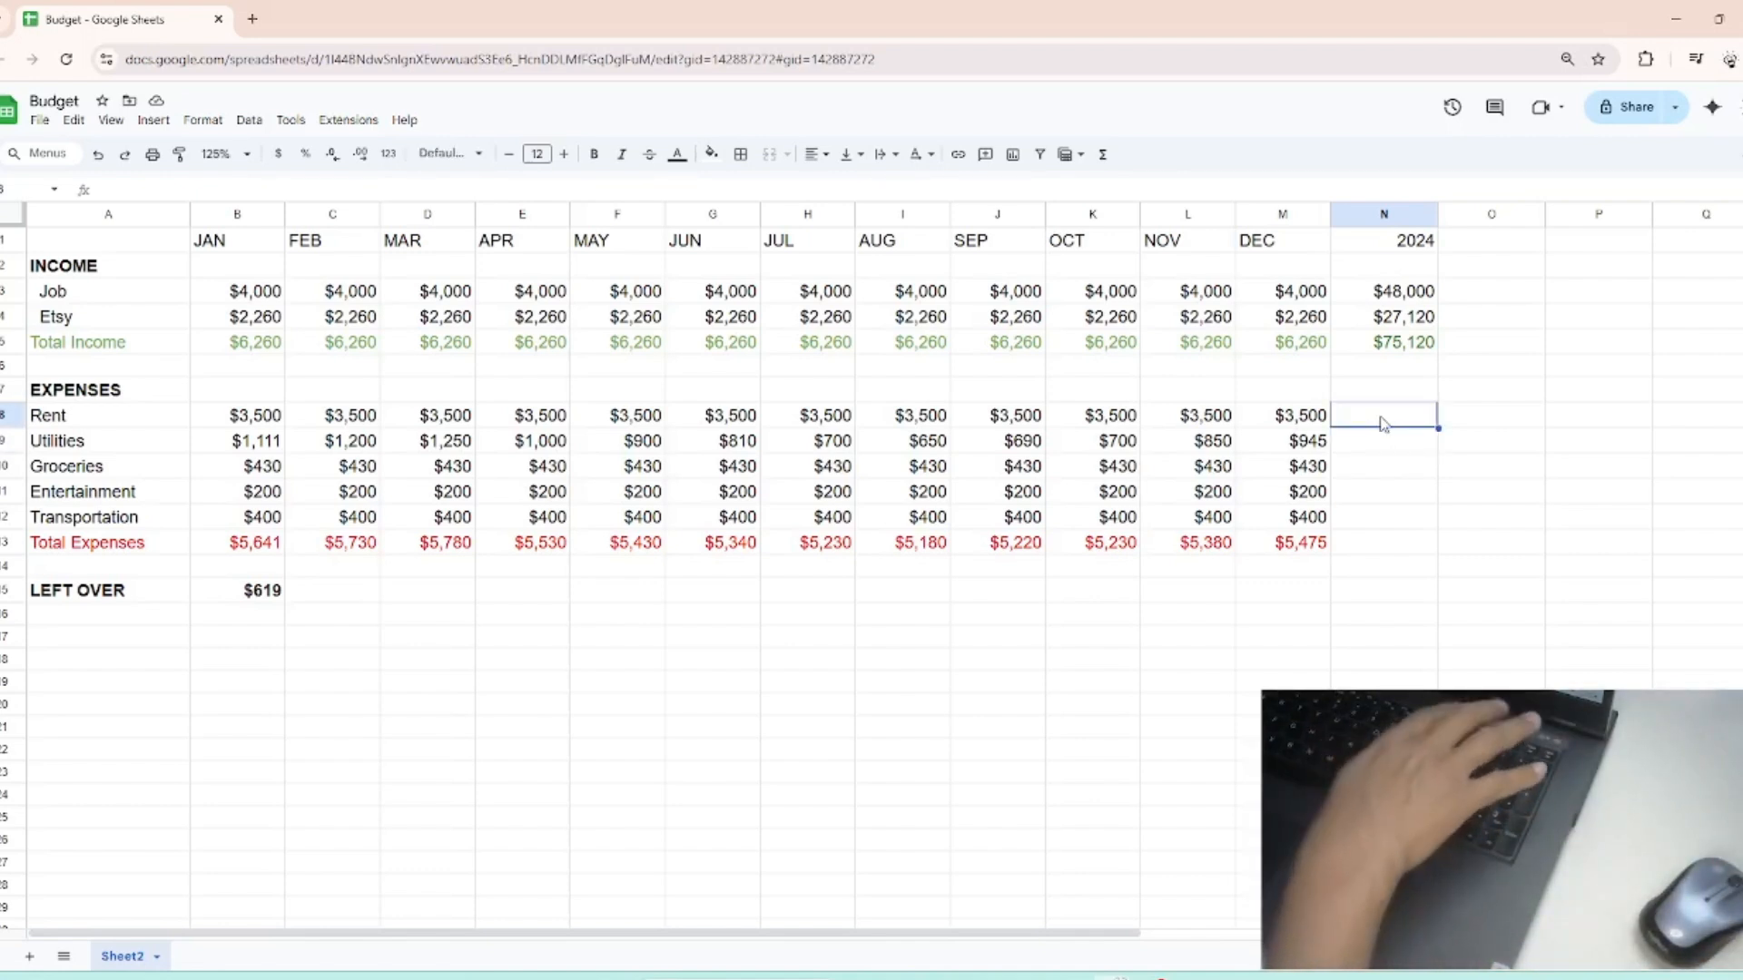
{"action": "type", "text": "="}
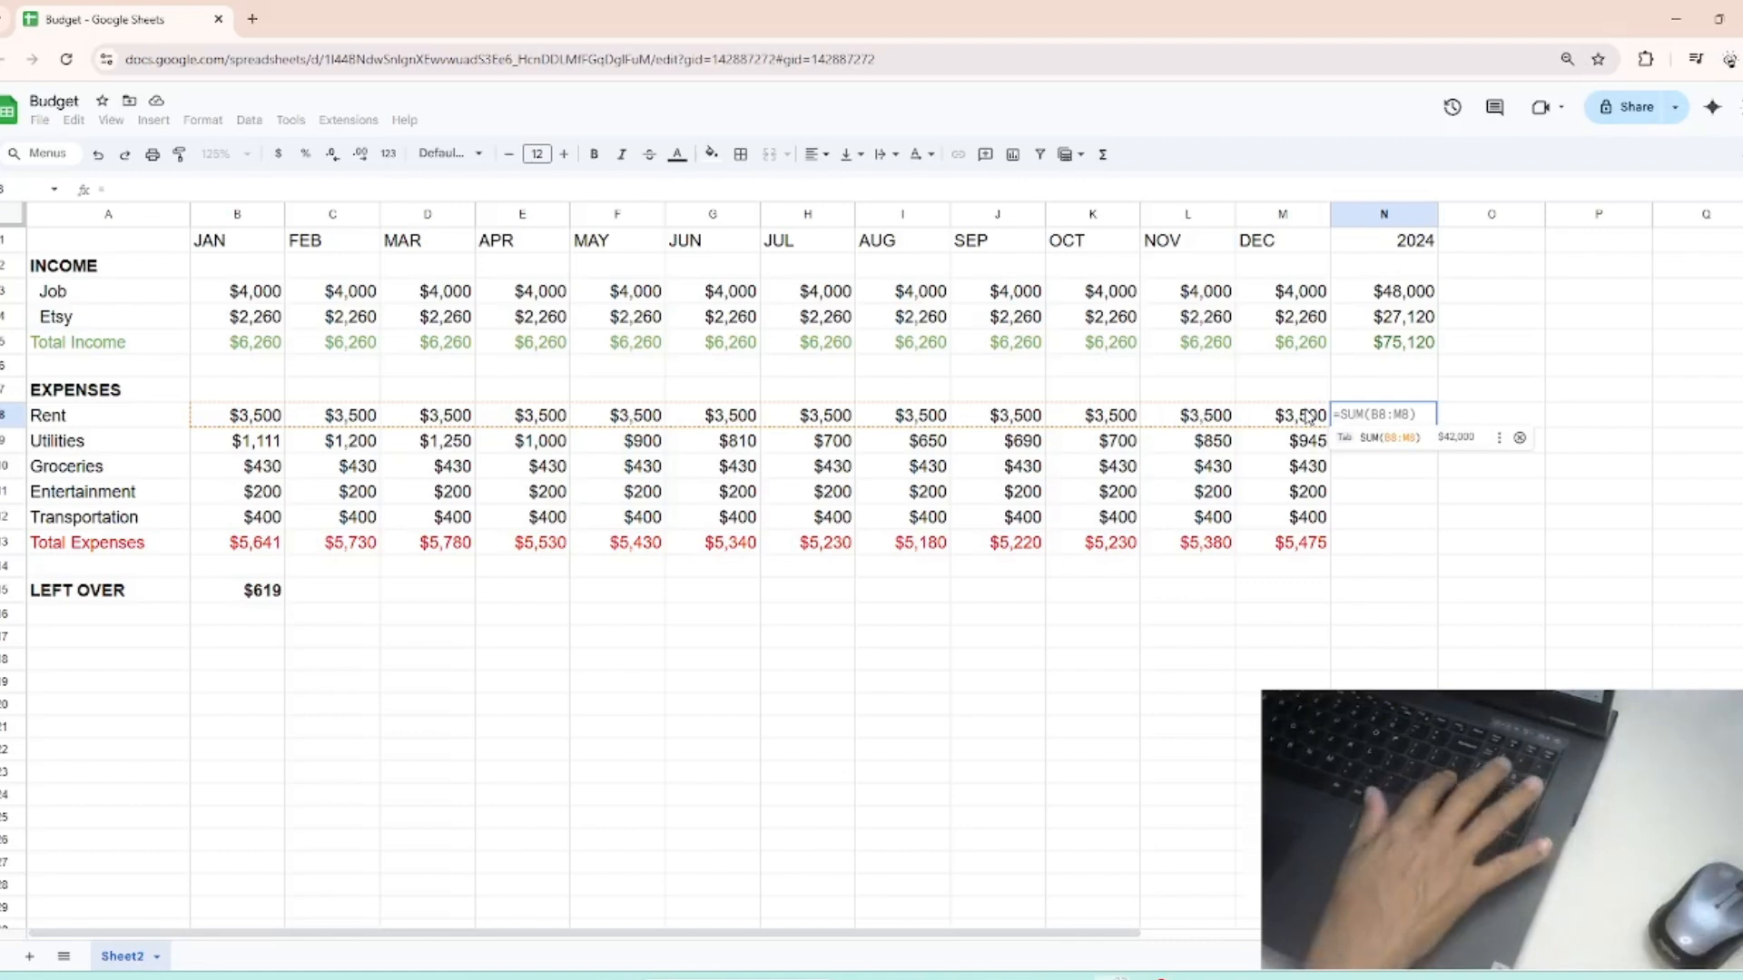
{"action": "key", "text": "Tab"}
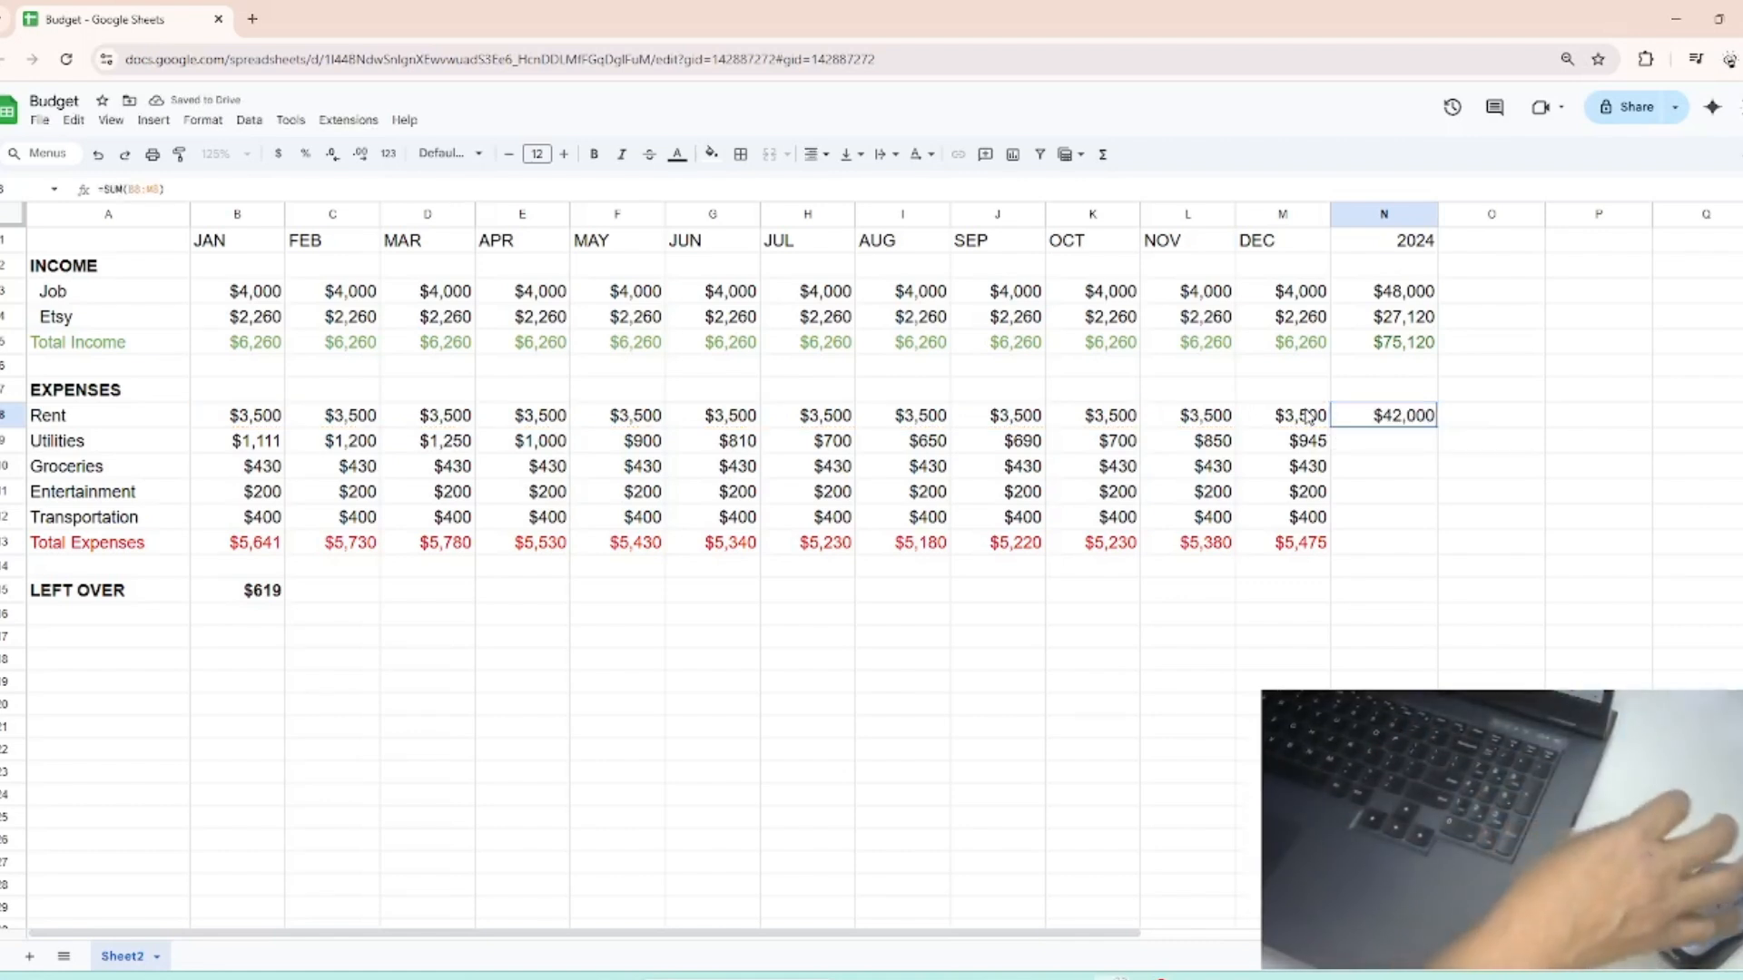
Copy the 2024 Rent total formula and paste it into the 2024 cell of the Utilities row.
{"action": "left_click", "coordinate": [1380, 448]}
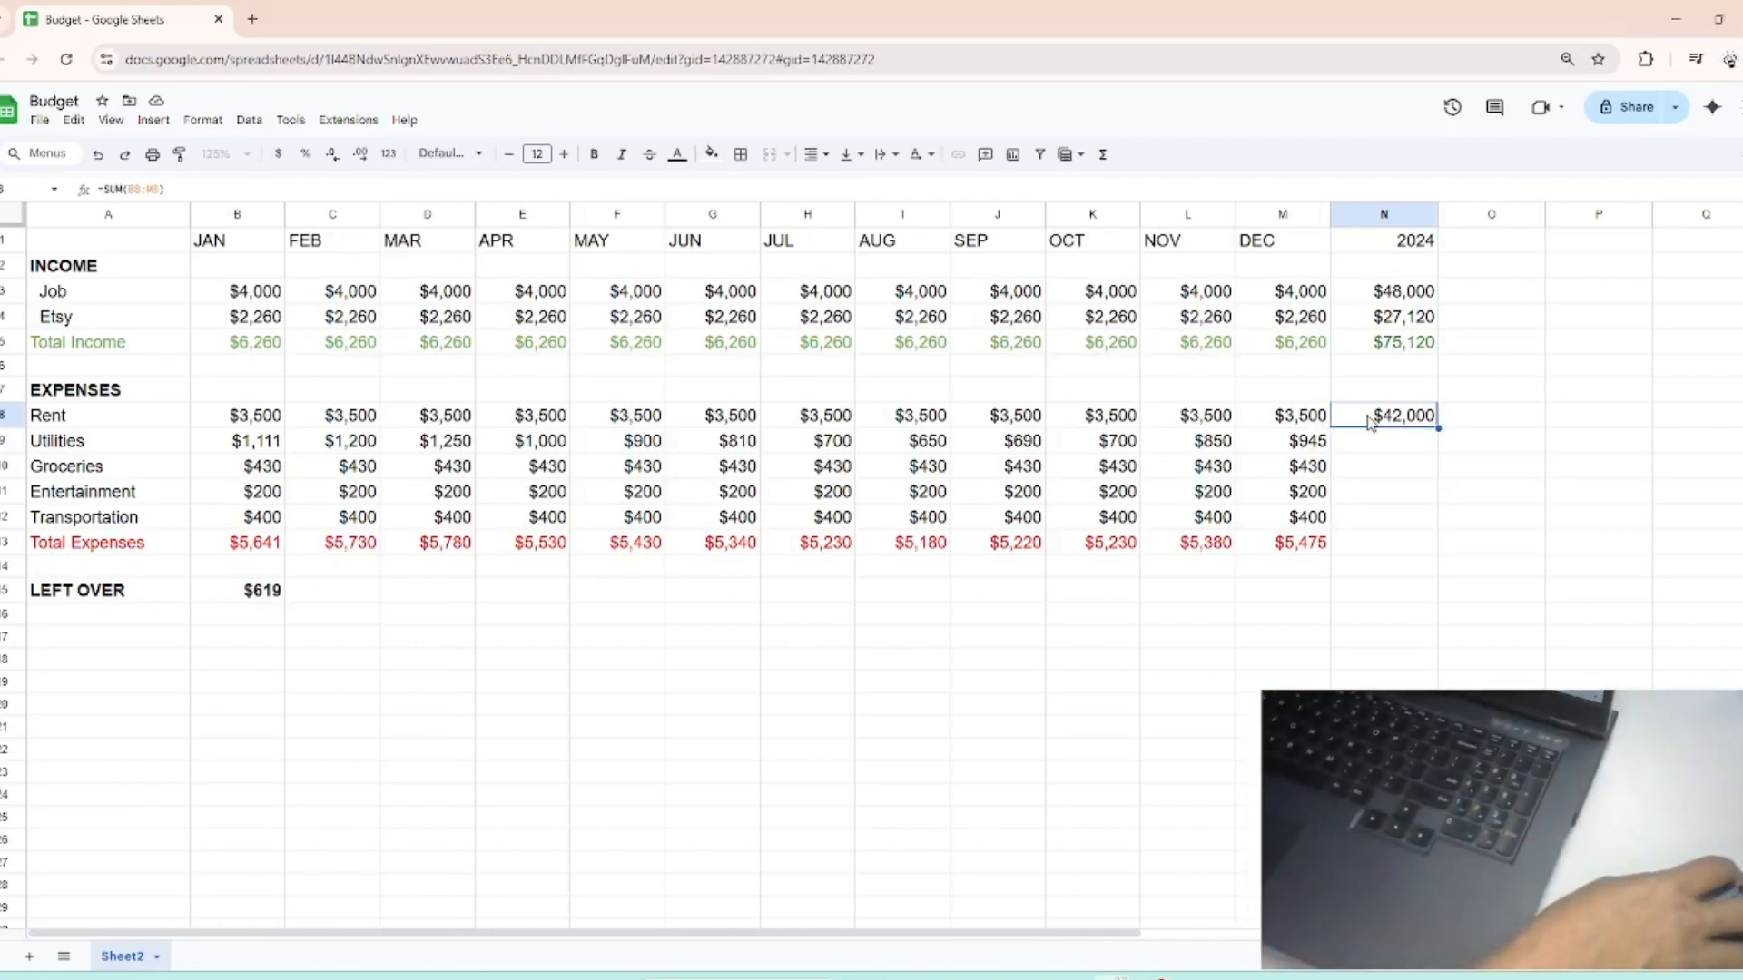
{"action": "left_click", "coordinate": [73, 121]}
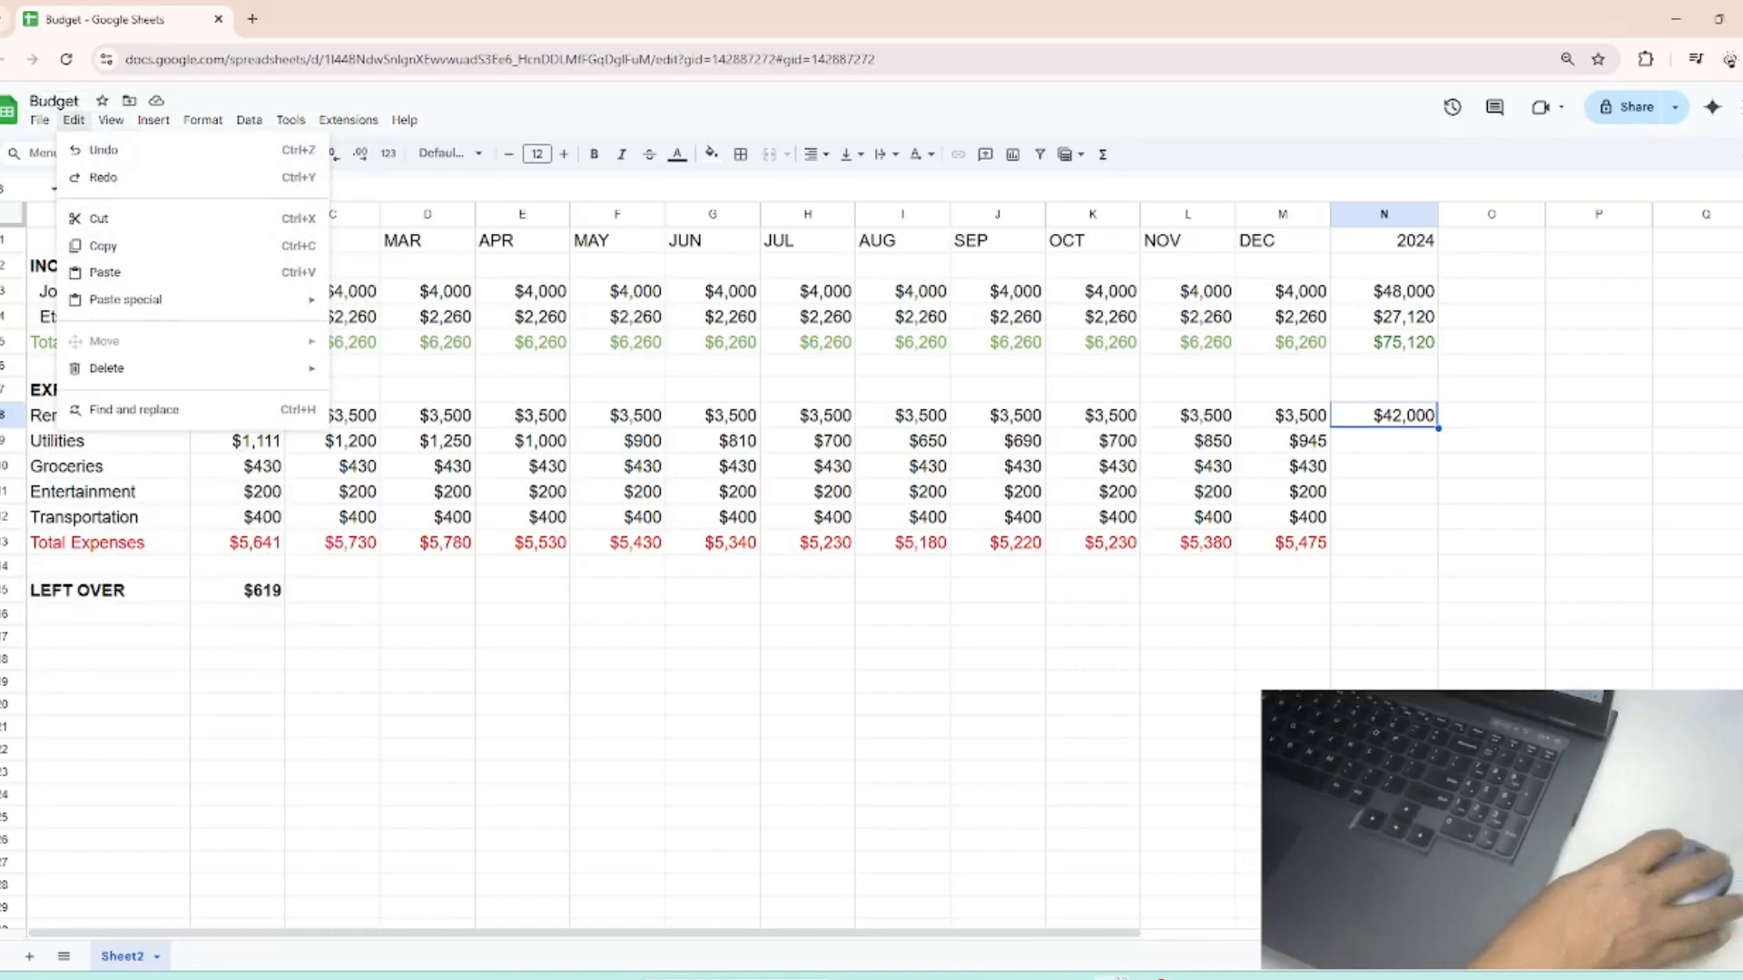
{"action": "left_click", "coordinate": [96, 246]}
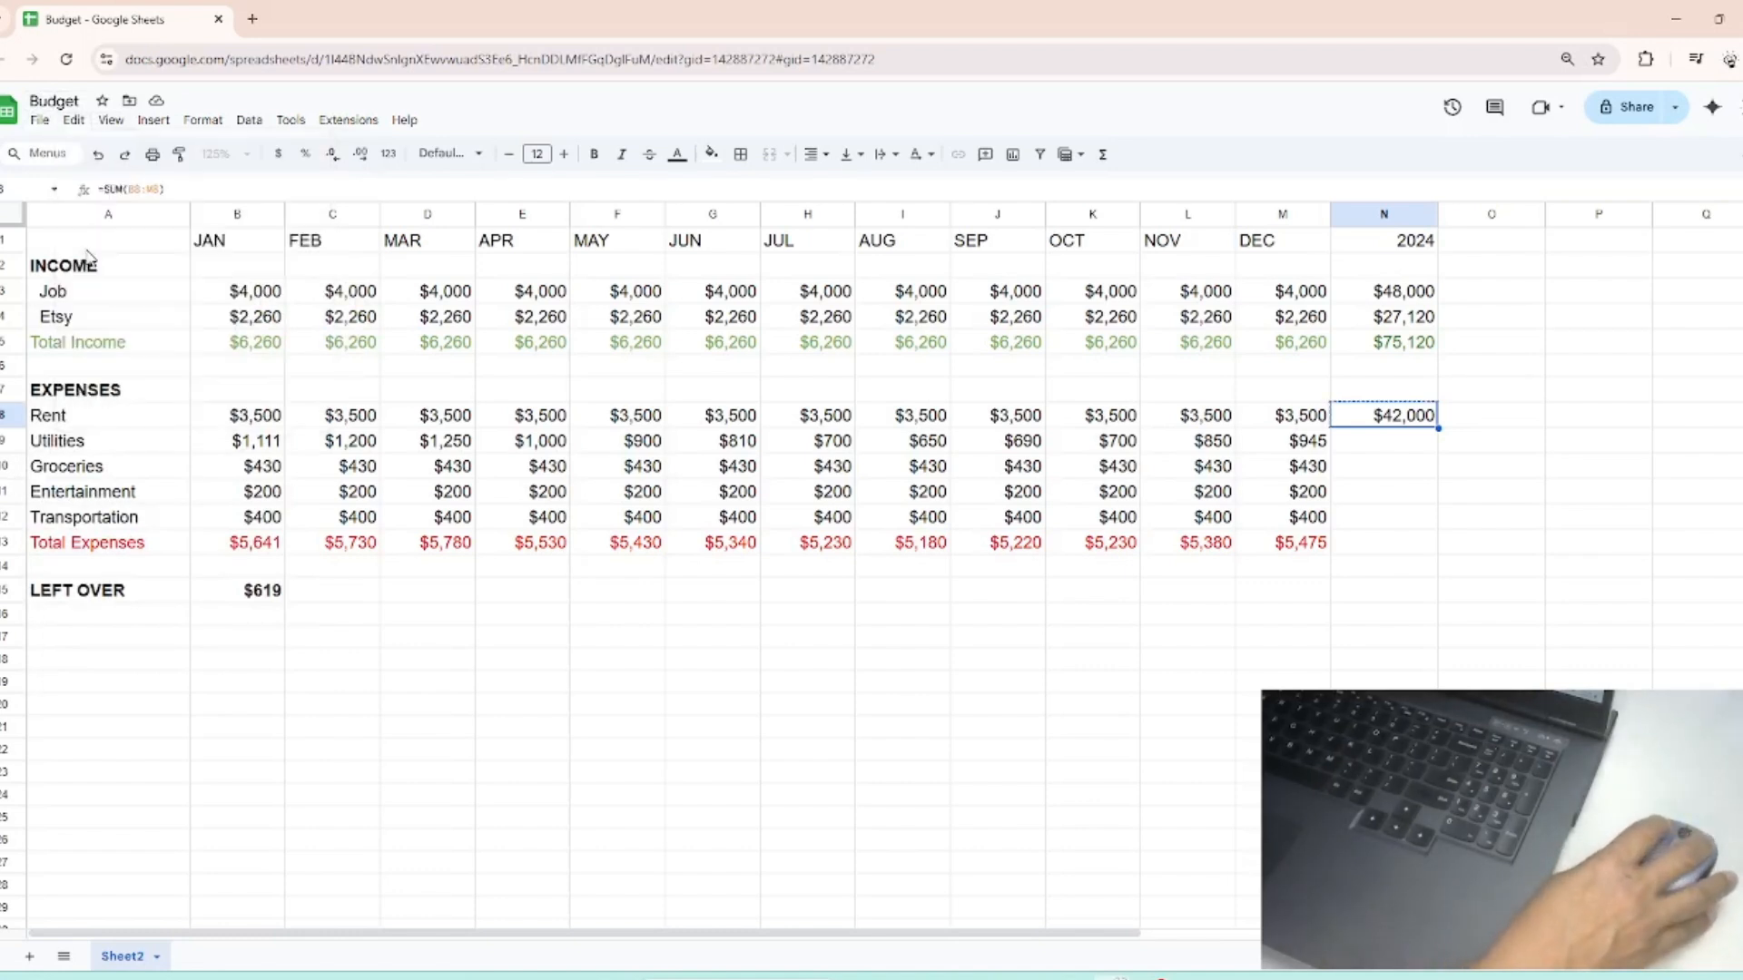
{"action": "left_click", "coordinate": [1369, 443]}
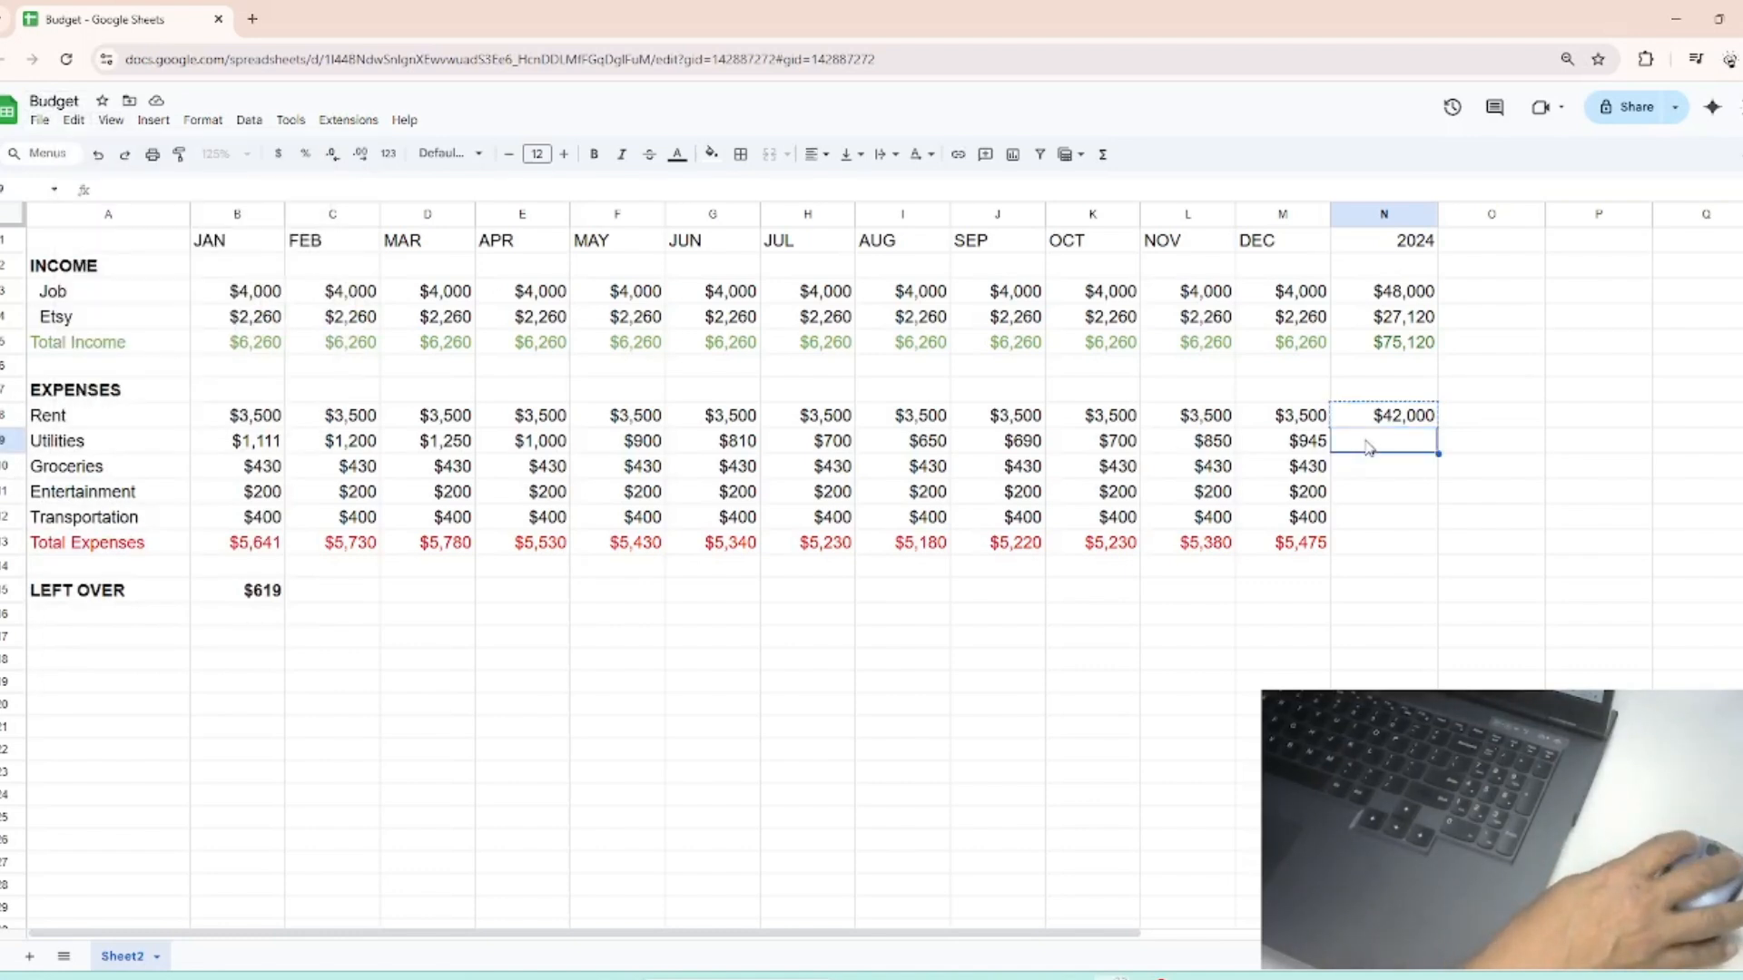
{"action": "left_click", "coordinate": [76, 123]}
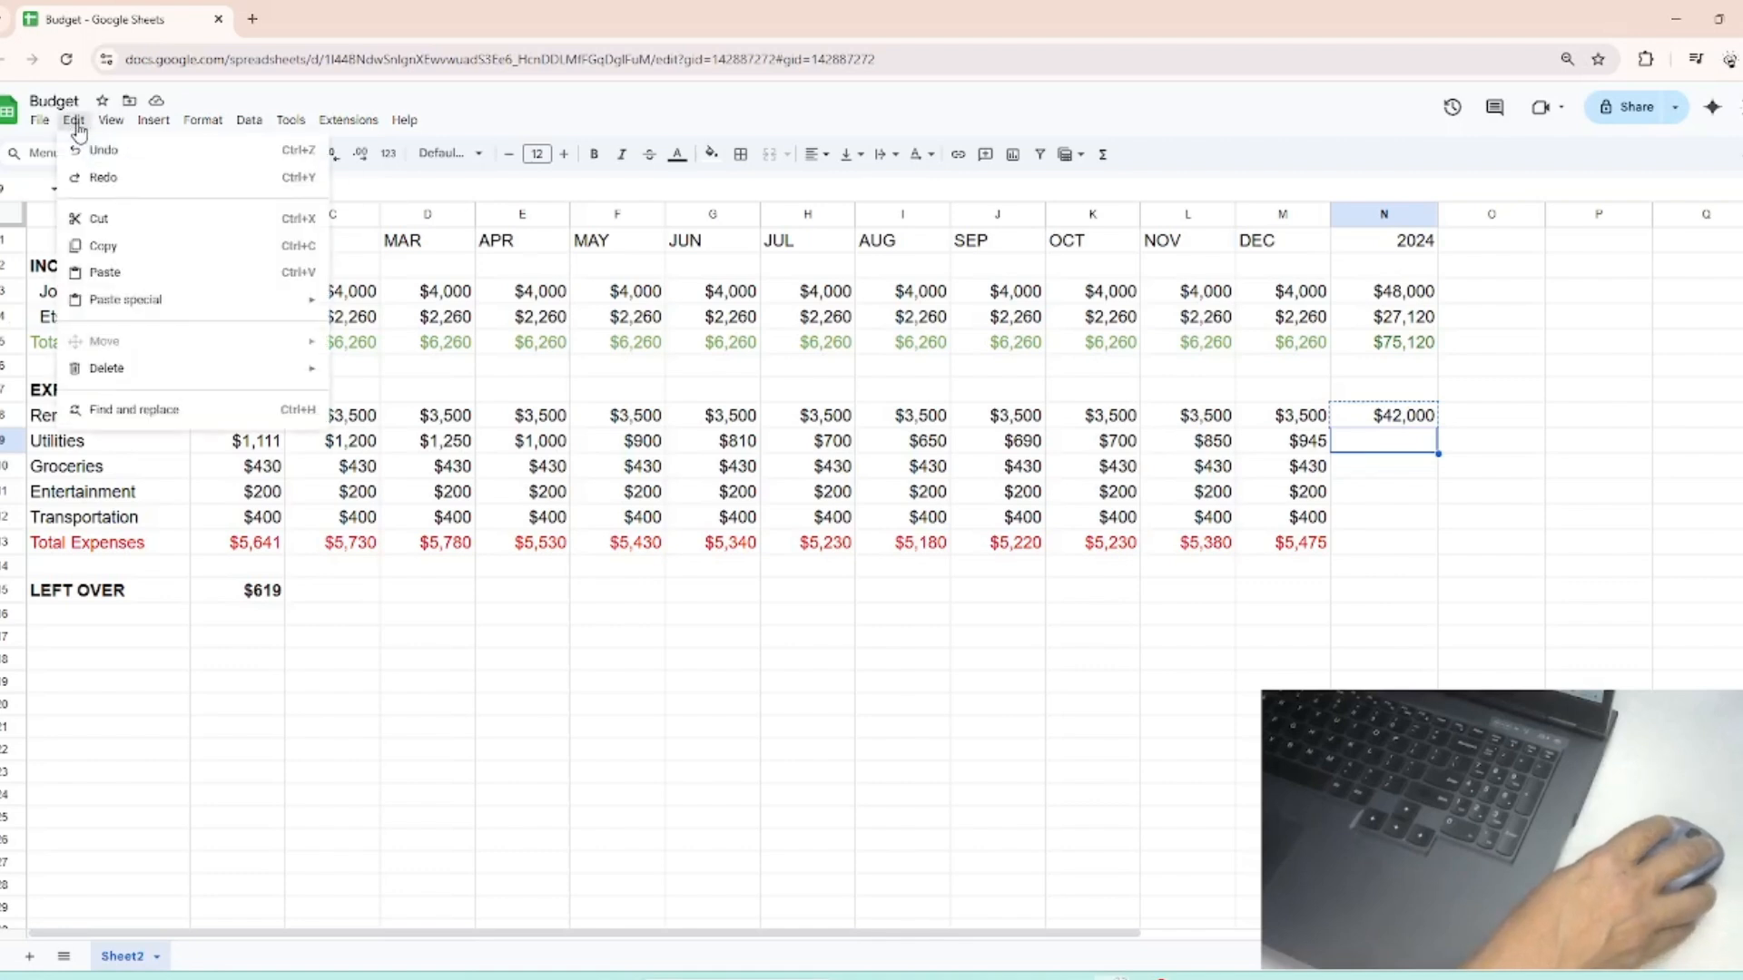
{"action": "left_click", "coordinate": [104, 273]}
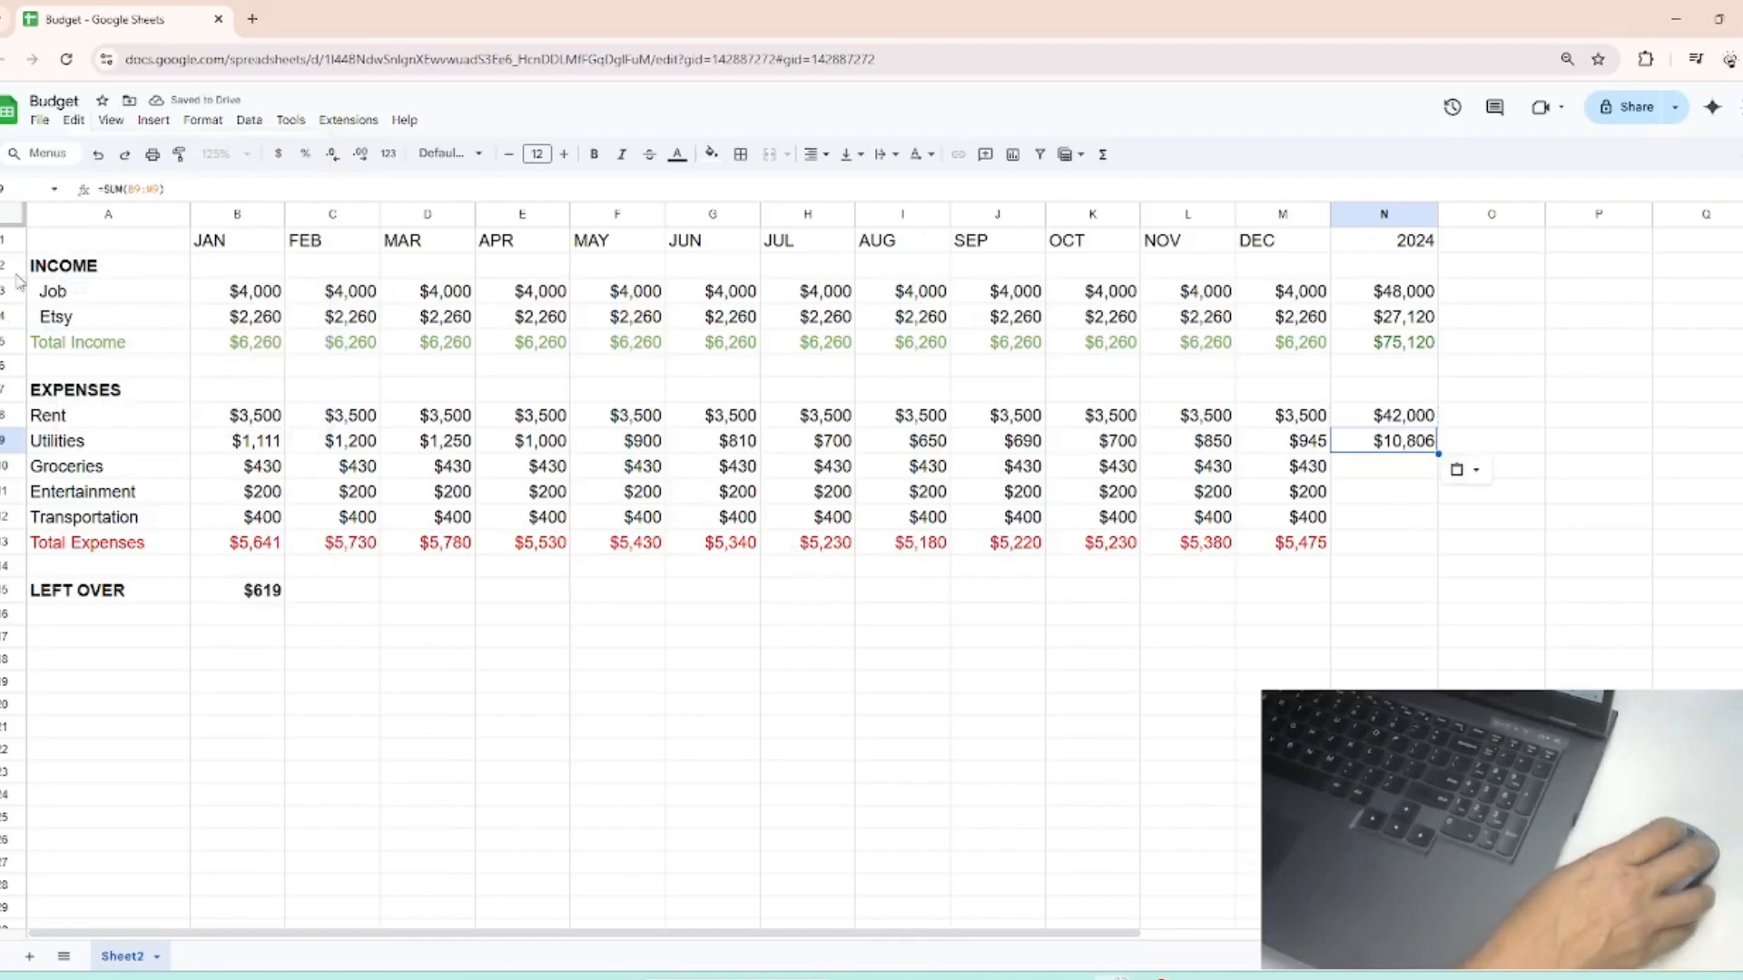
Magnify the page to examine the cell range in the pasted 2024 Utilities formula, and return to a view of the whole budget.
{"action": "key", "text": "ctrl+plus"}
{"action": "key", "text": "ctrl+plus"}
{"action": "key", "text": "ctrl+plus"}
{"action": "key", "text": "ctrl+plus"}
{"action": "key", "text": "ctrl+plus"}
{"action": "key", "text": "ctrl+plus"}
{"action": "key", "text": "ctrl+plus"}
{"action": "key", "text": "ctrl+plus"}
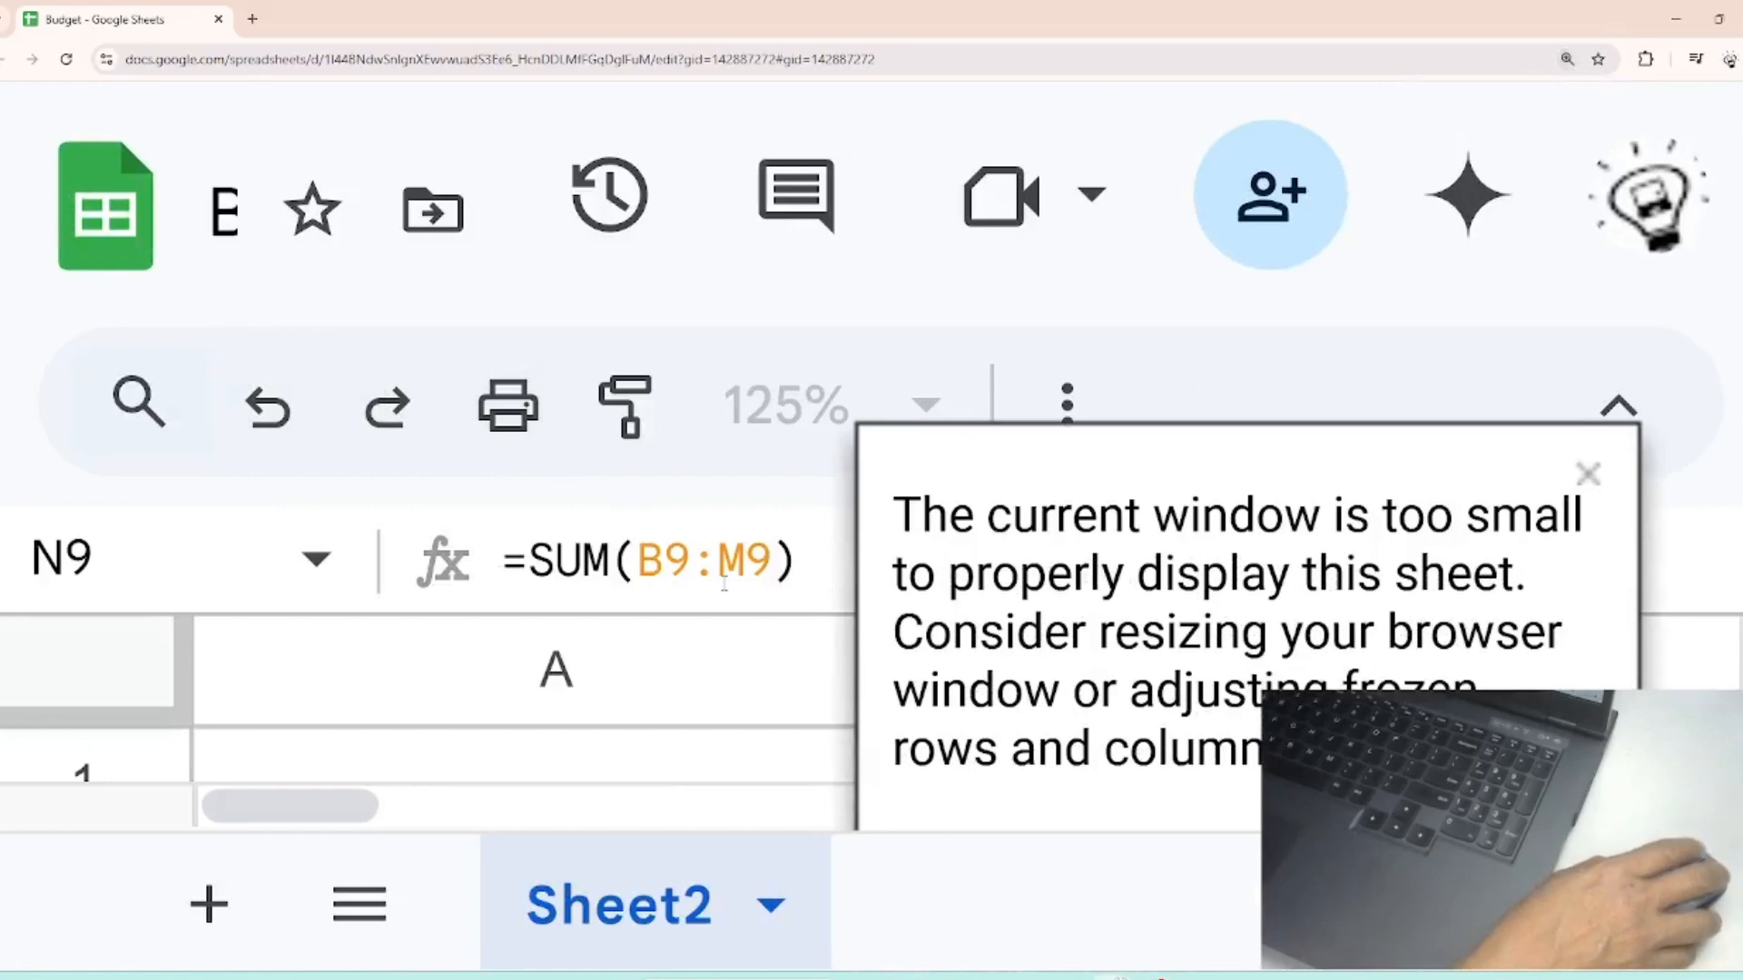
{"action": "left_click", "coordinate": [1588, 475]}
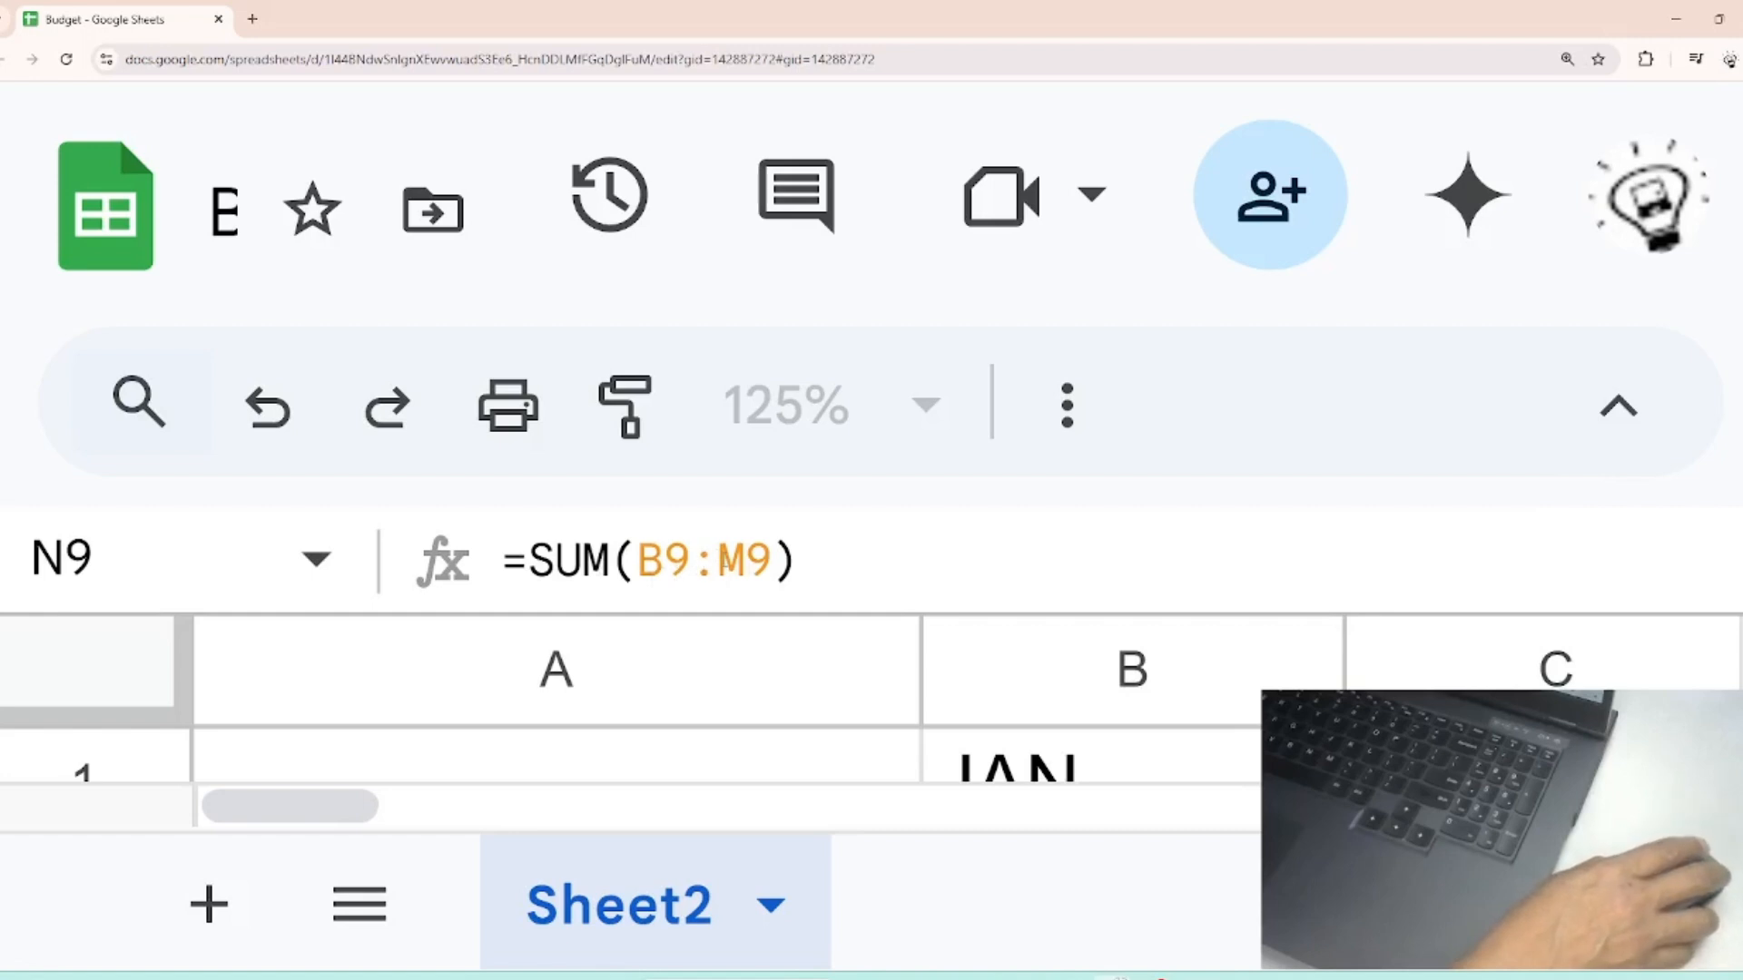
{"action": "key", "text": "ctrl+minus"}
{"action": "key", "text": "ctrl+minus"}
{"action": "key", "text": "ctrl+minus"}
{"action": "key", "text": "ctrl+minus"}
{"action": "key", "text": "ctrl+minus"}
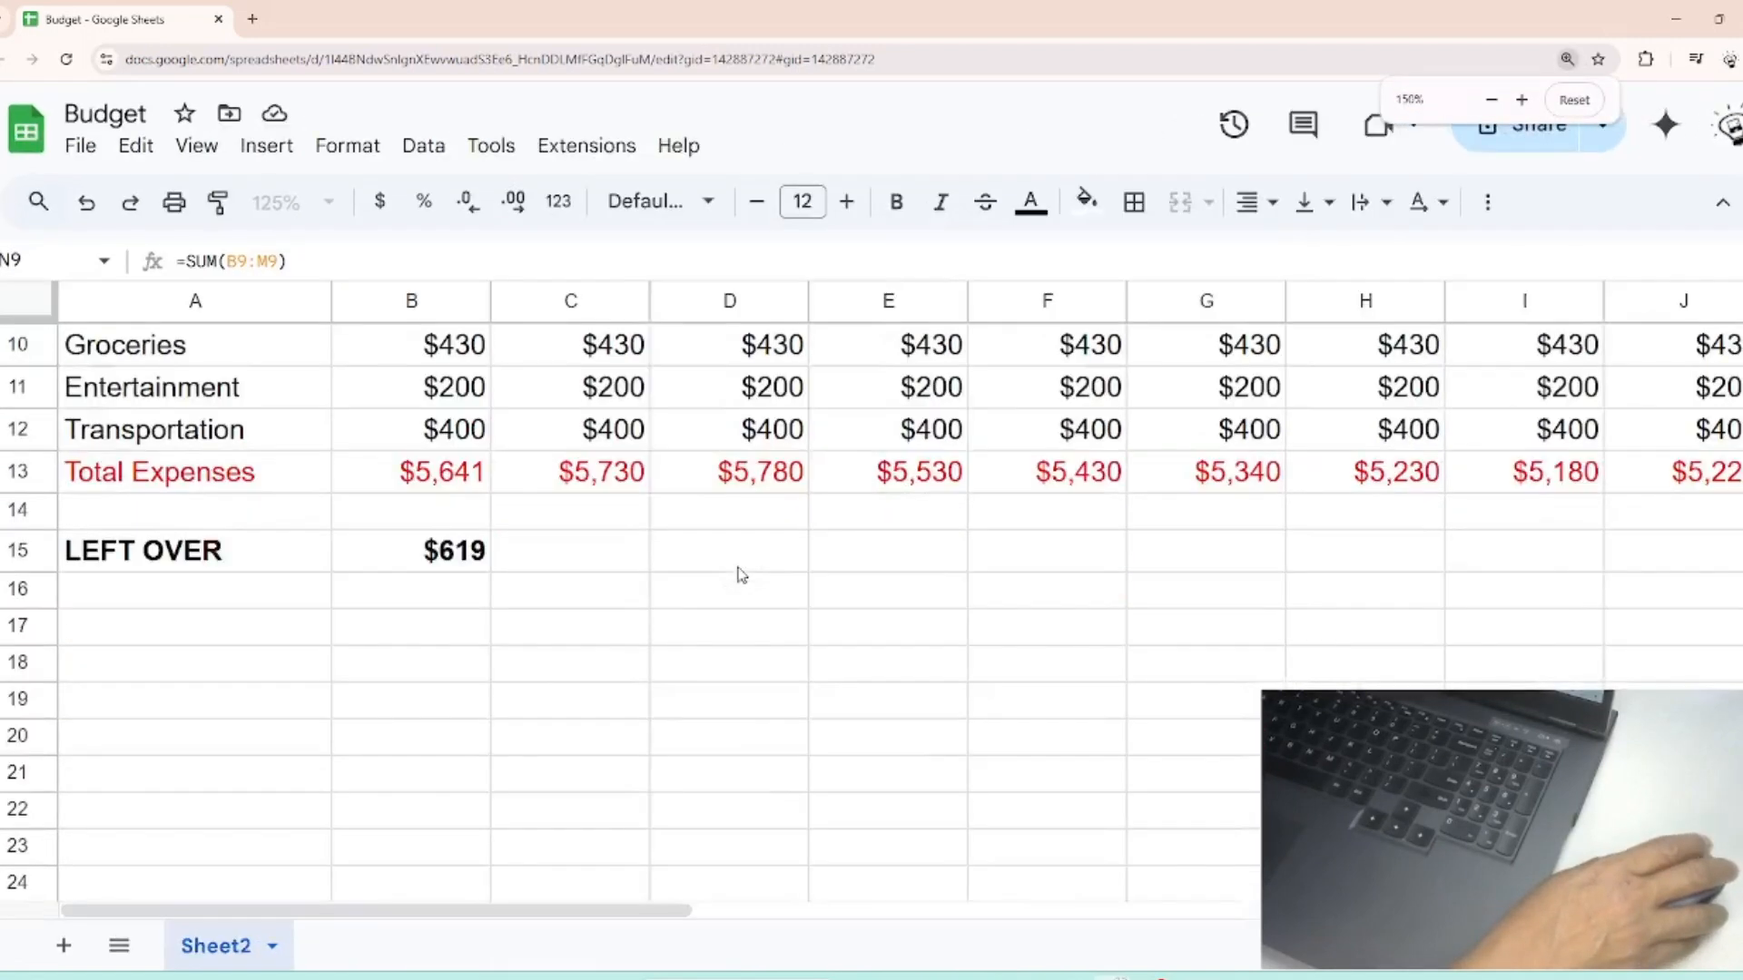
{"action": "key", "text": "ctrl+minus"}
{"action": "key", "text": "ctrl+minus"}
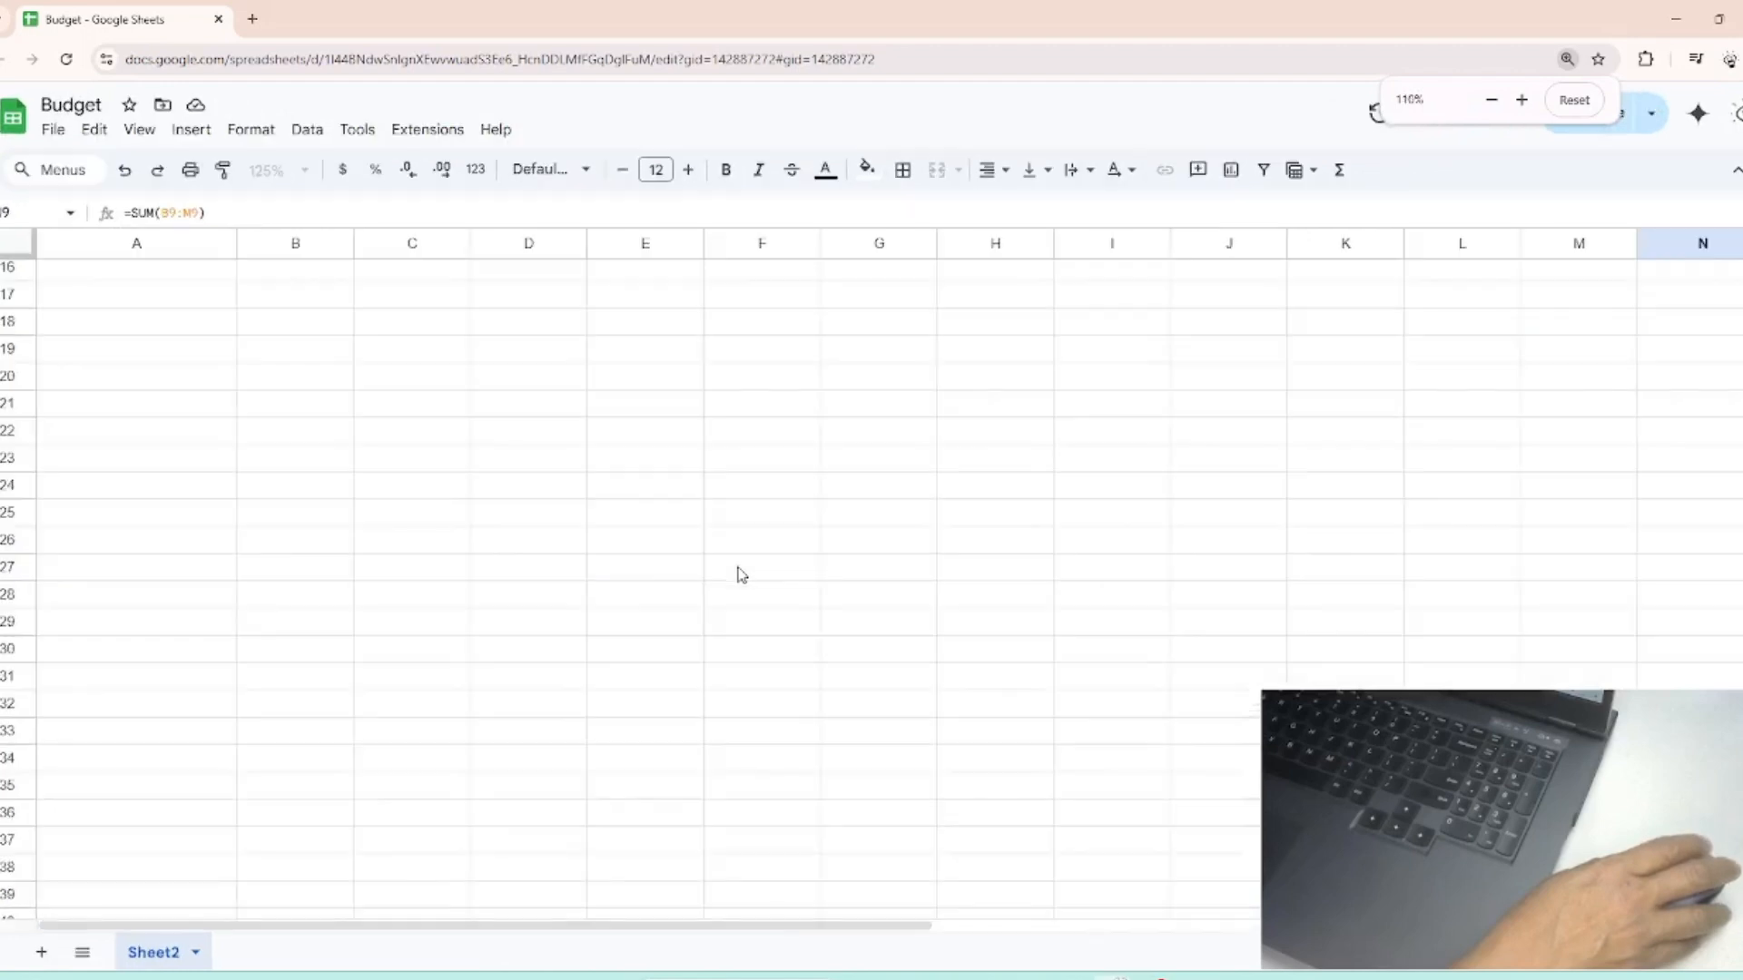
{"action": "key", "text": "ctrl+minus"}
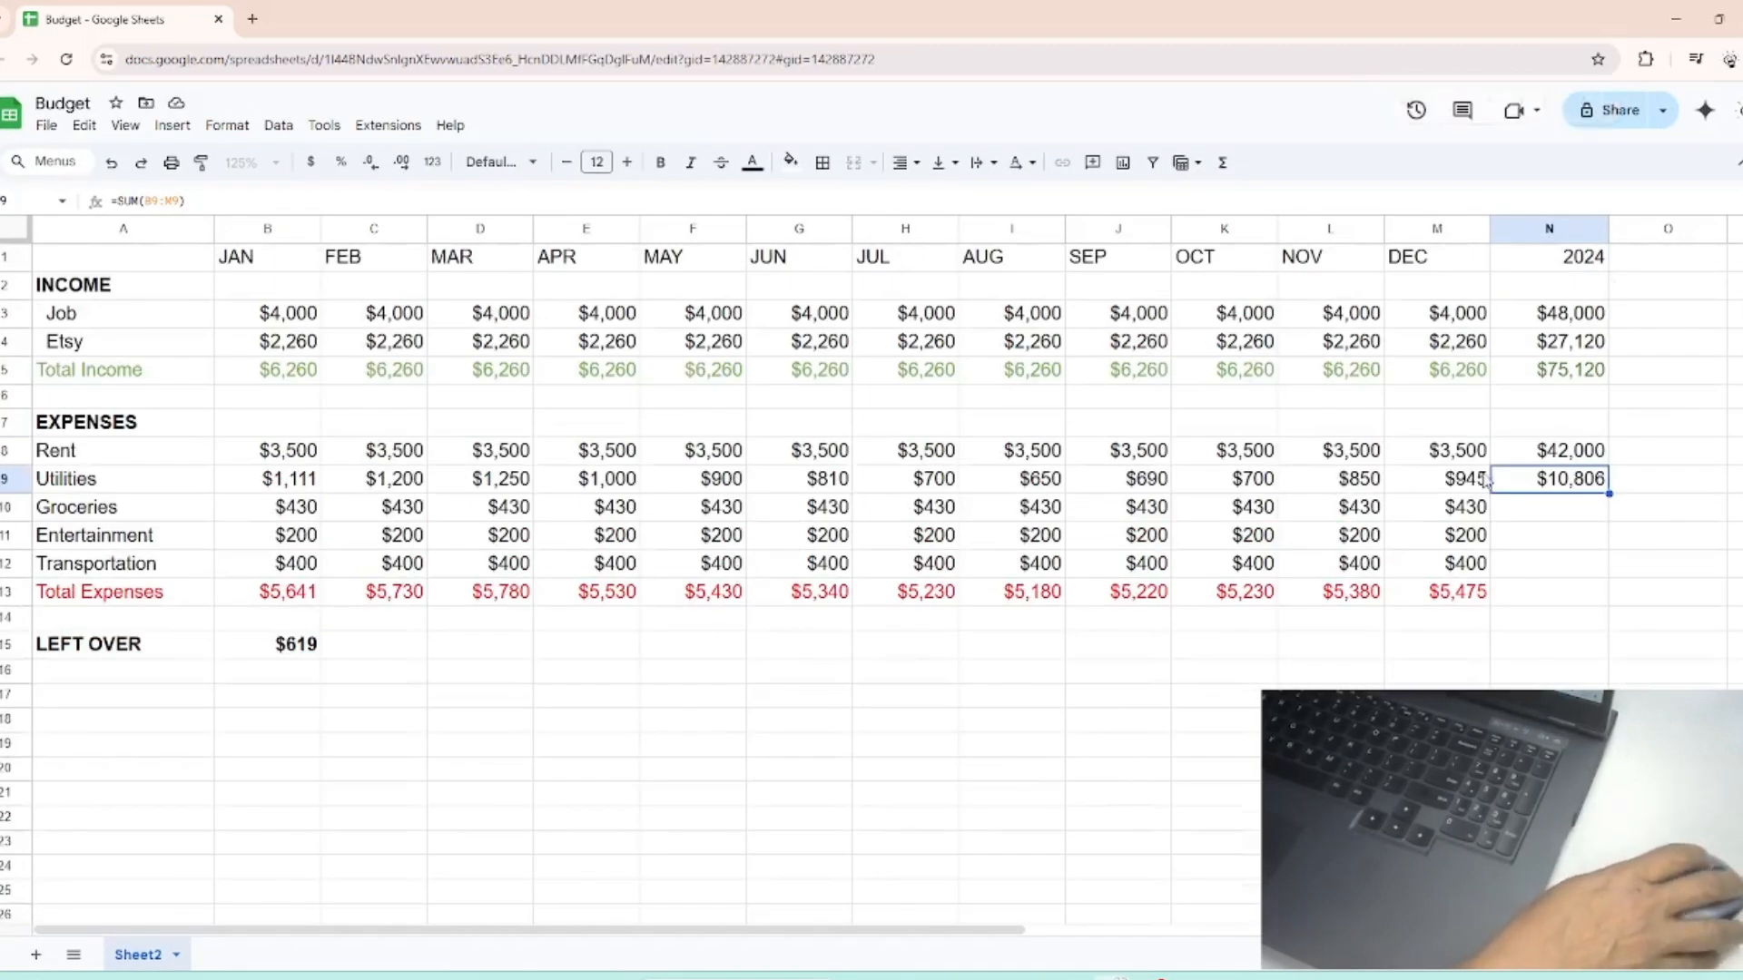
Total the Groceries expense for the year in cell N10 by accepting the suggested formula =SUM(B10:M10).
{"action": "left_click", "coordinate": [1546, 510]}
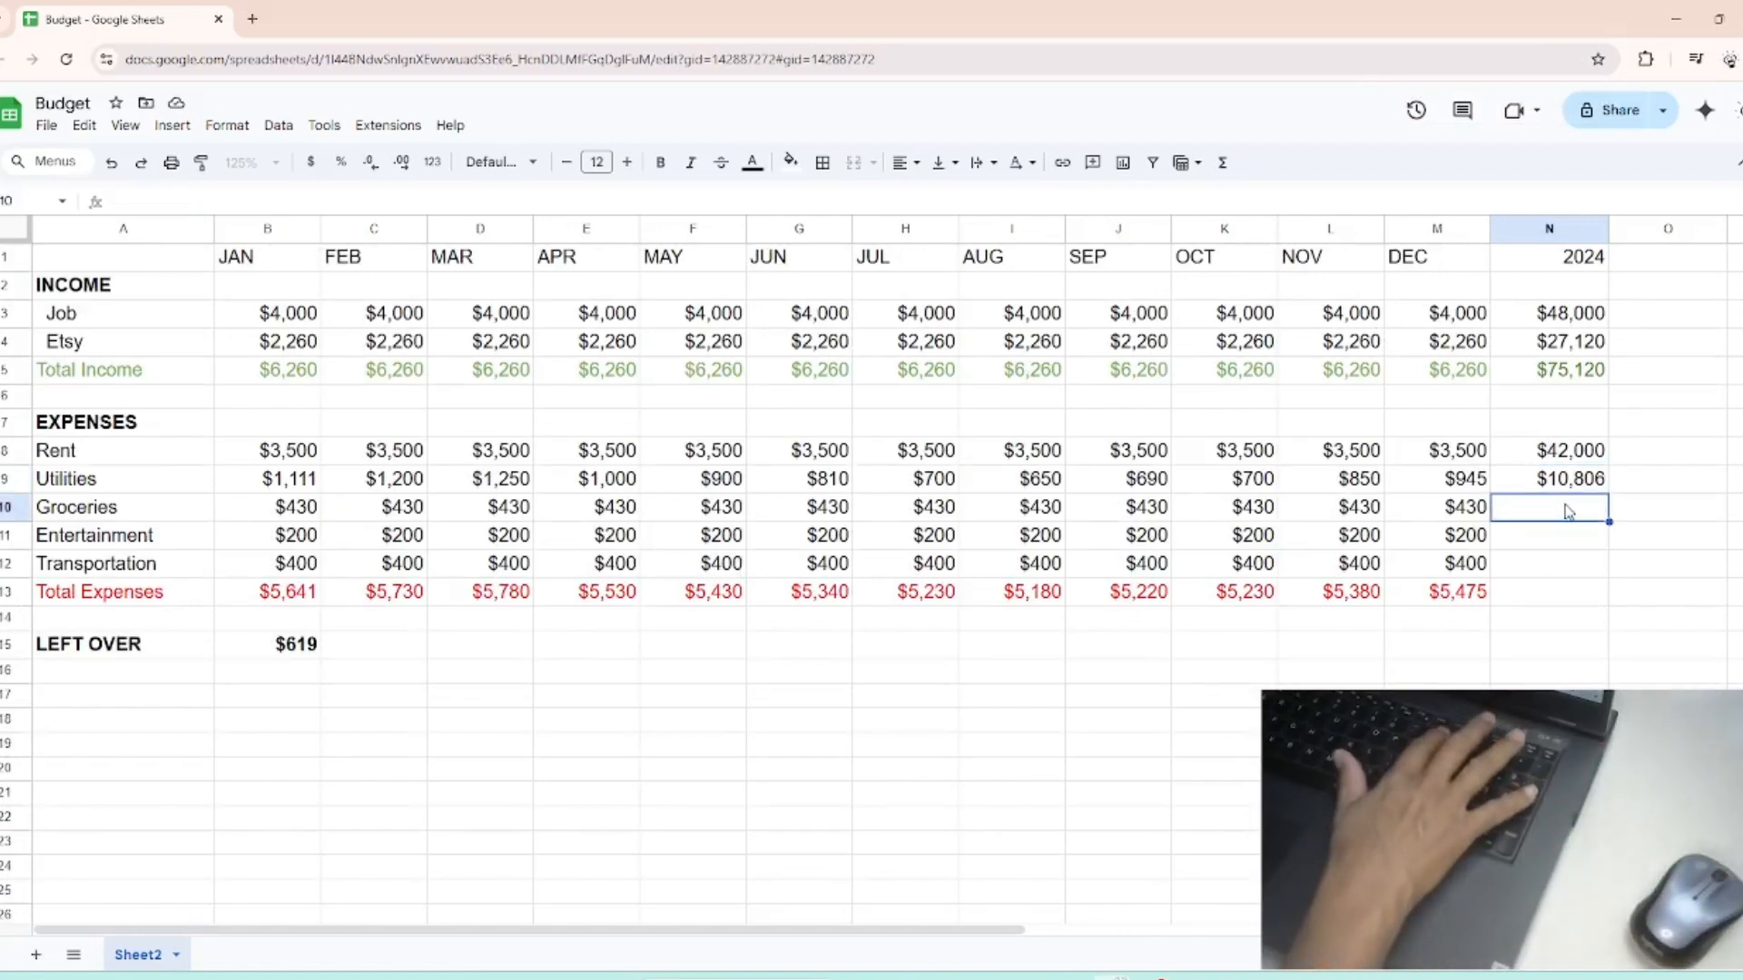
{"action": "type", "text": "="}
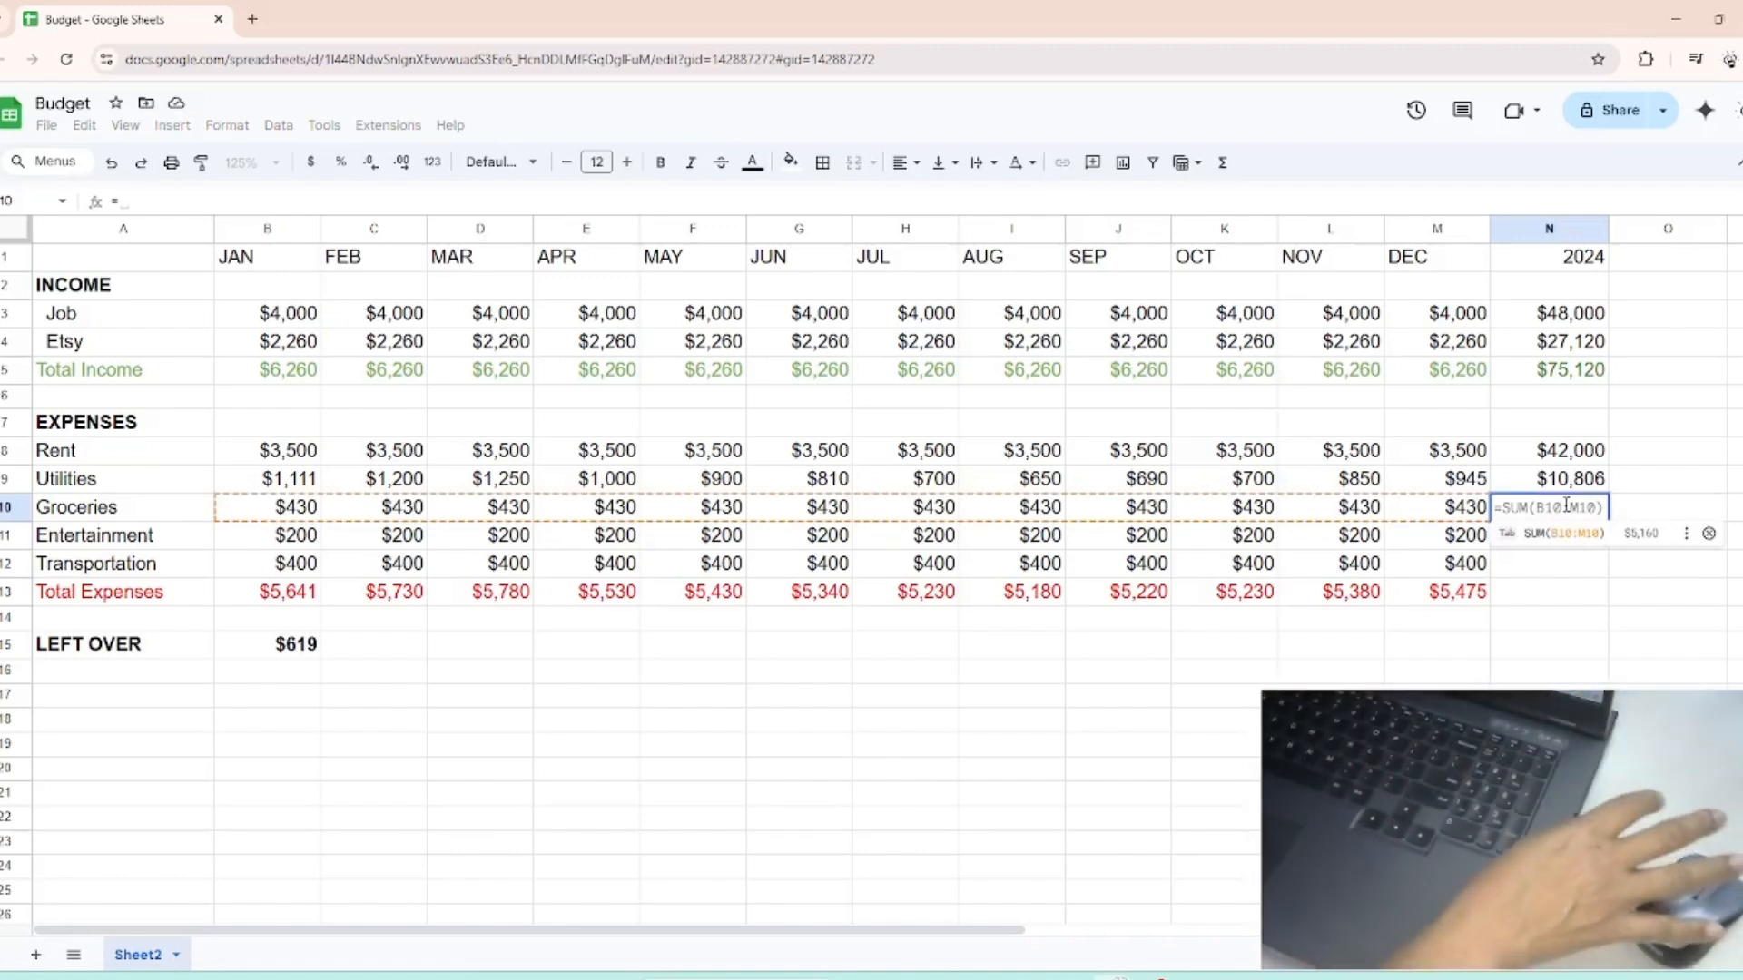
{"action": "key", "text": "Tab"}
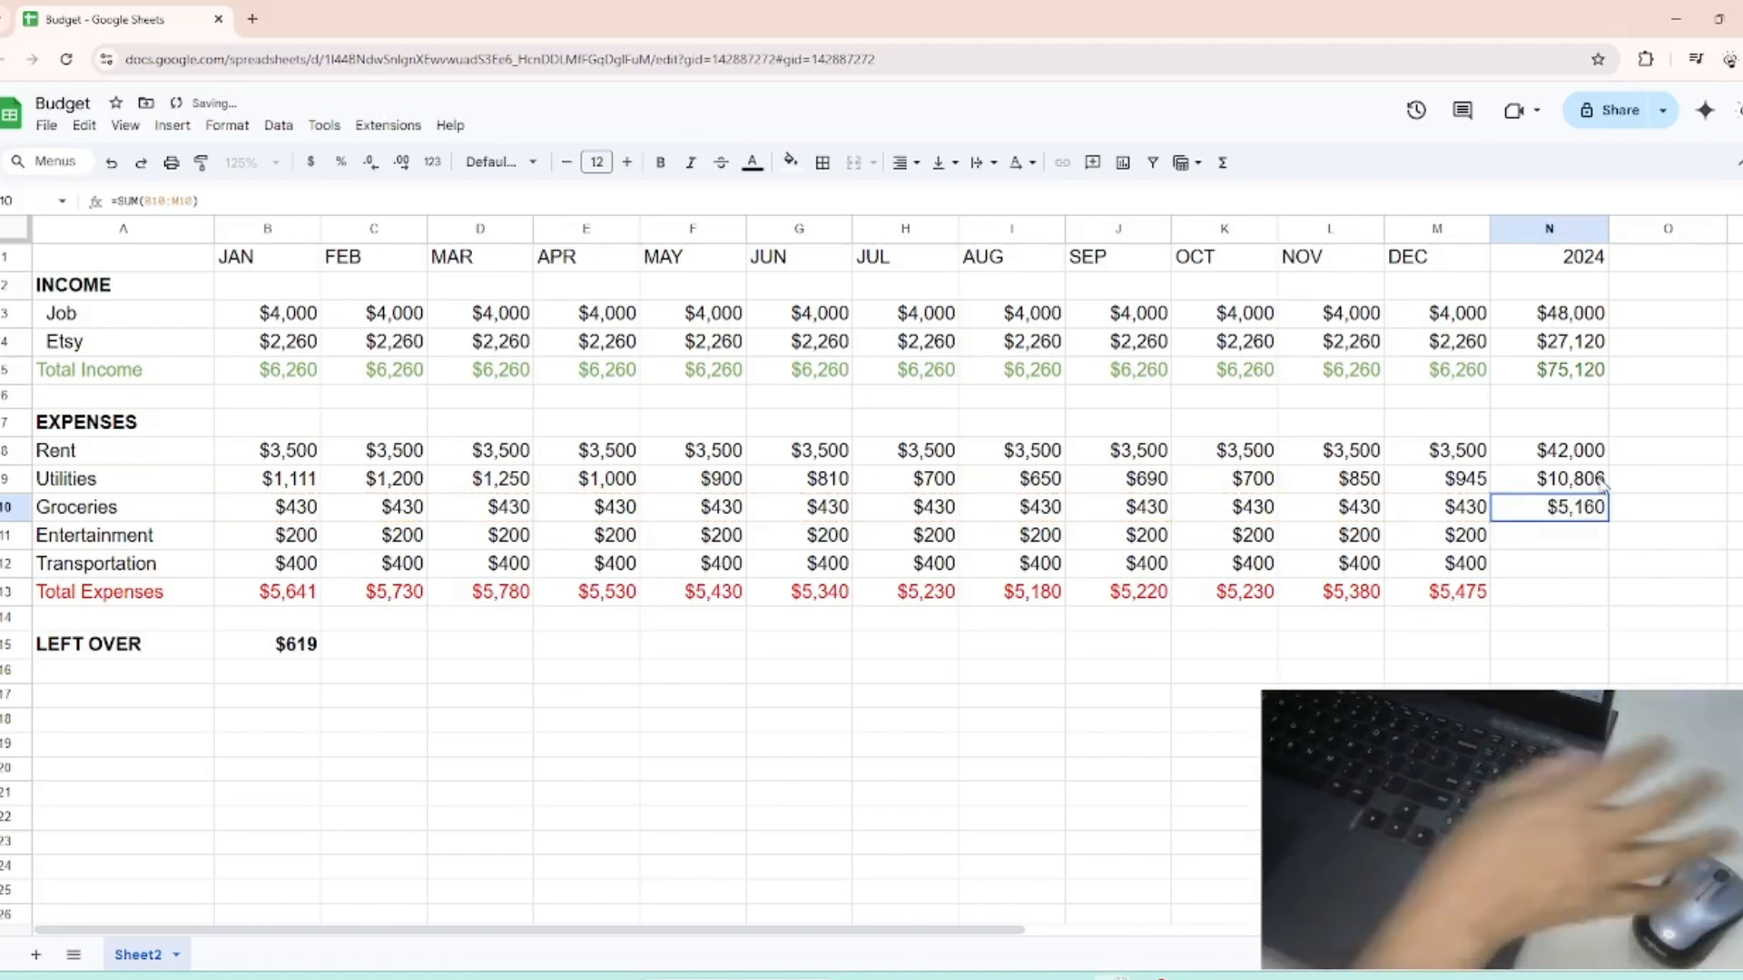
Sum the Entertainment row from January to December in its 2024 cell with =SUM(B11:M11).
{"action": "left_click", "coordinate": [1570, 537]}
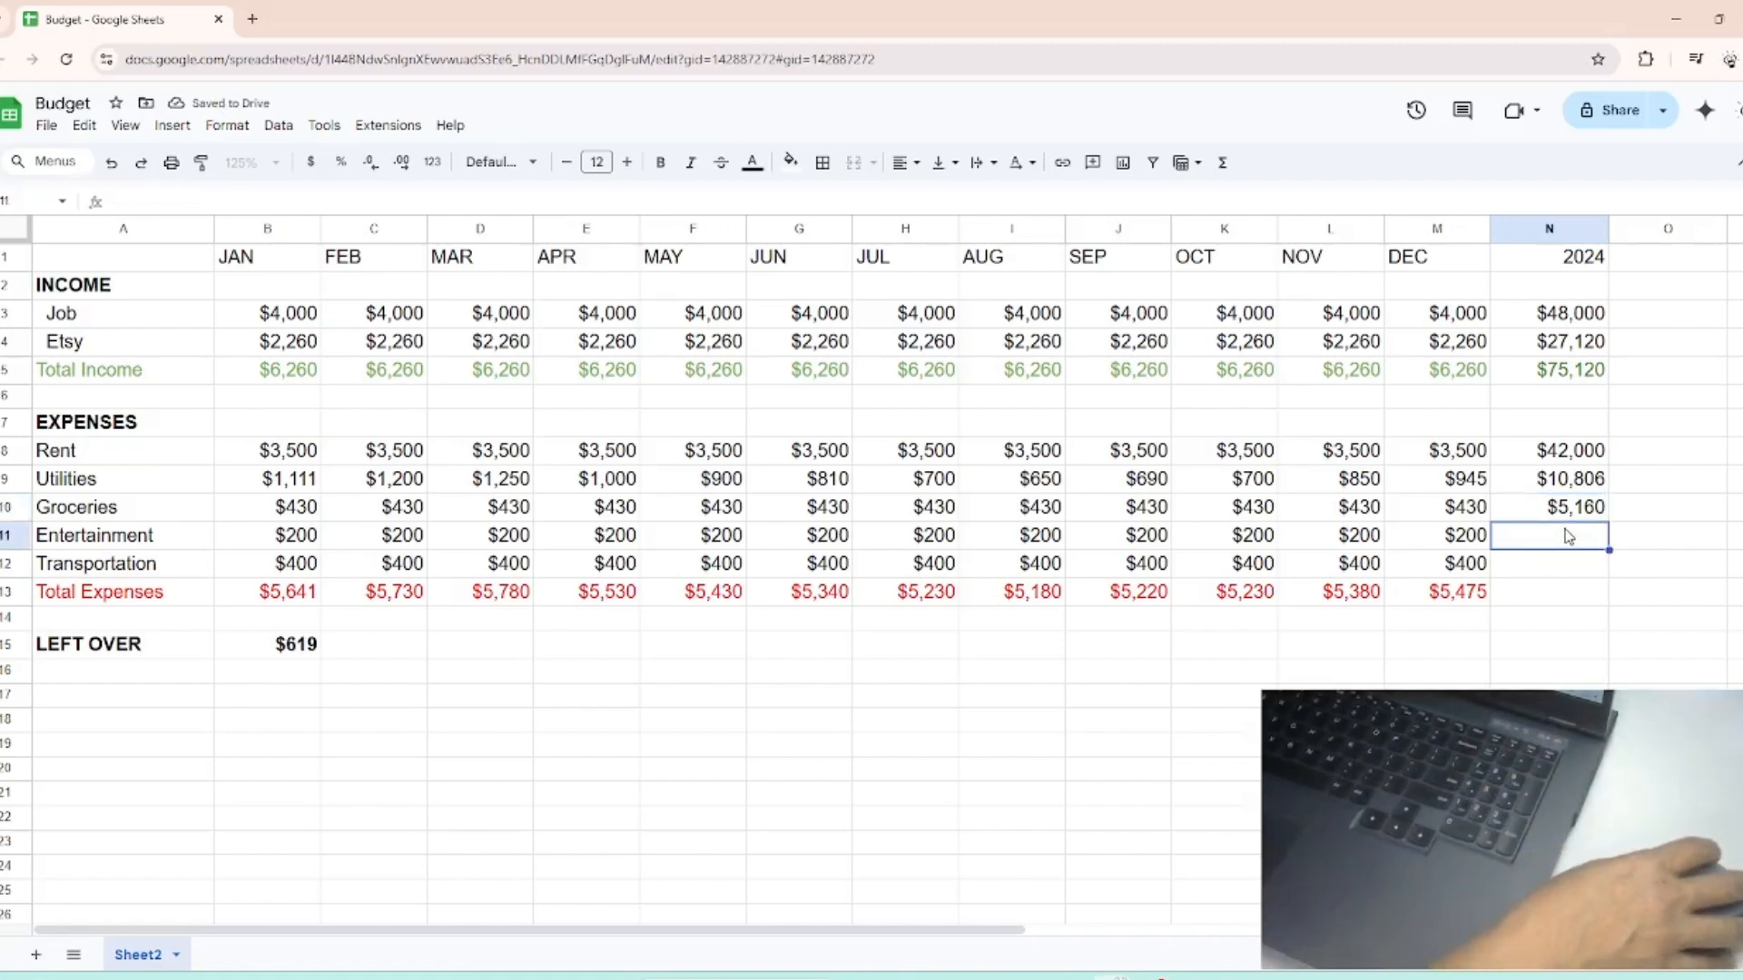
{"action": "type", "text": "="}
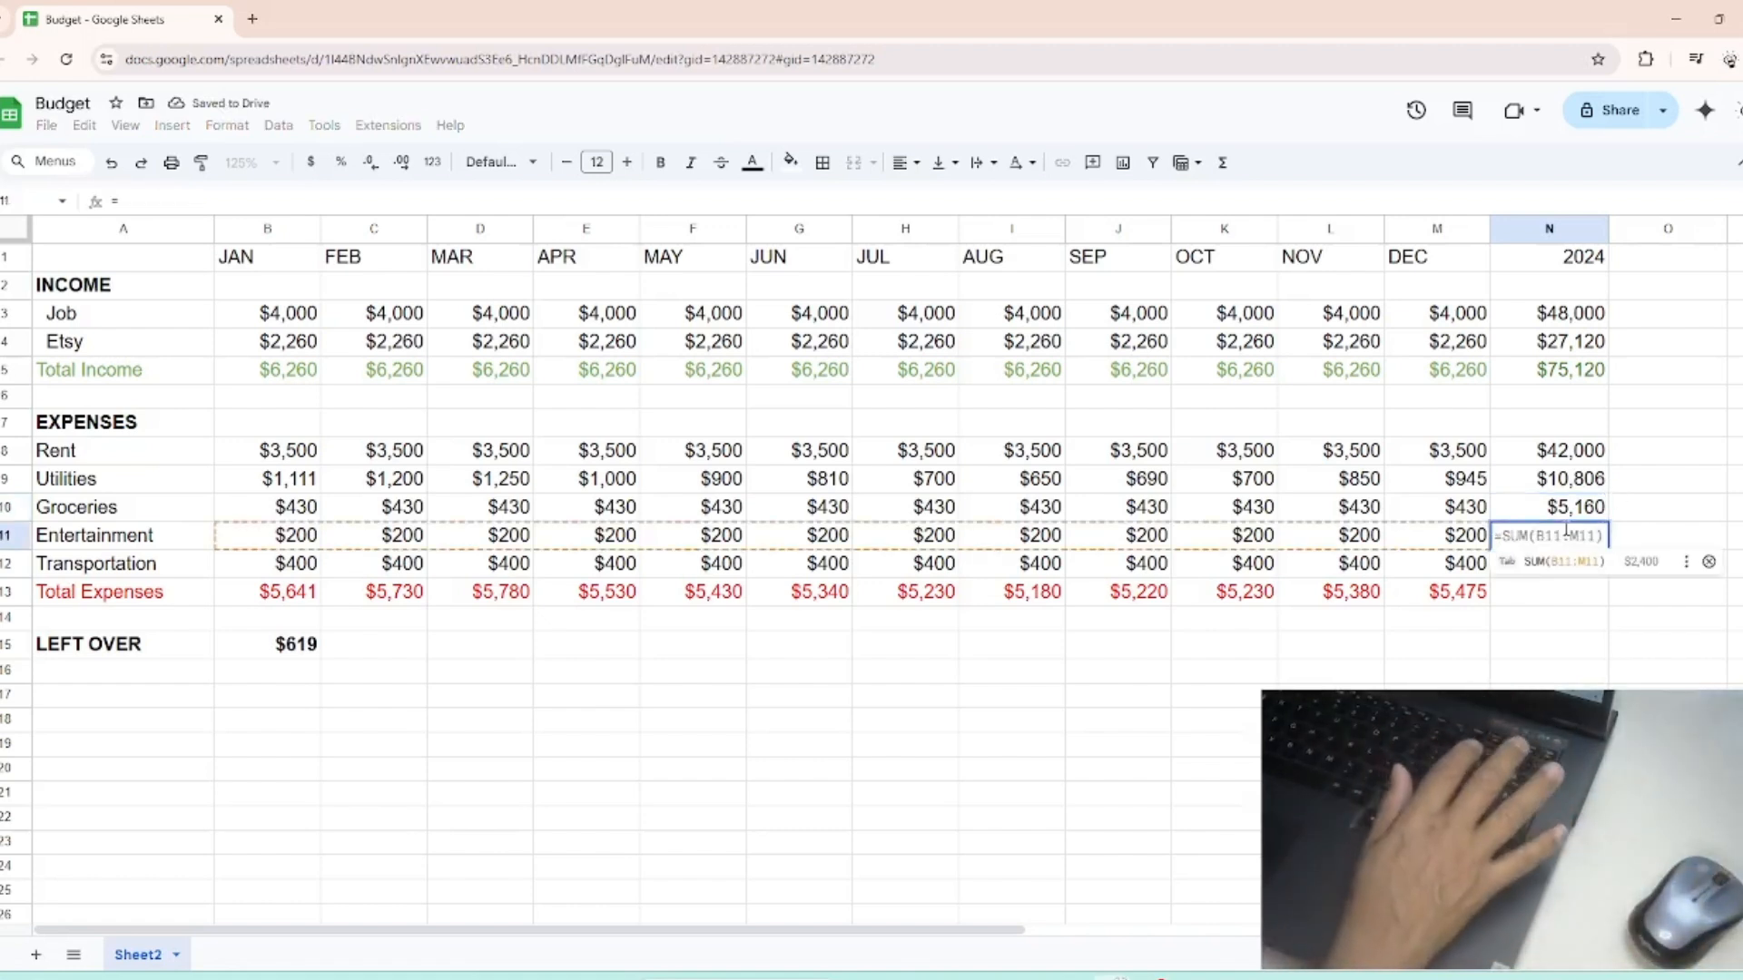
{"action": "type", "text": "su"}
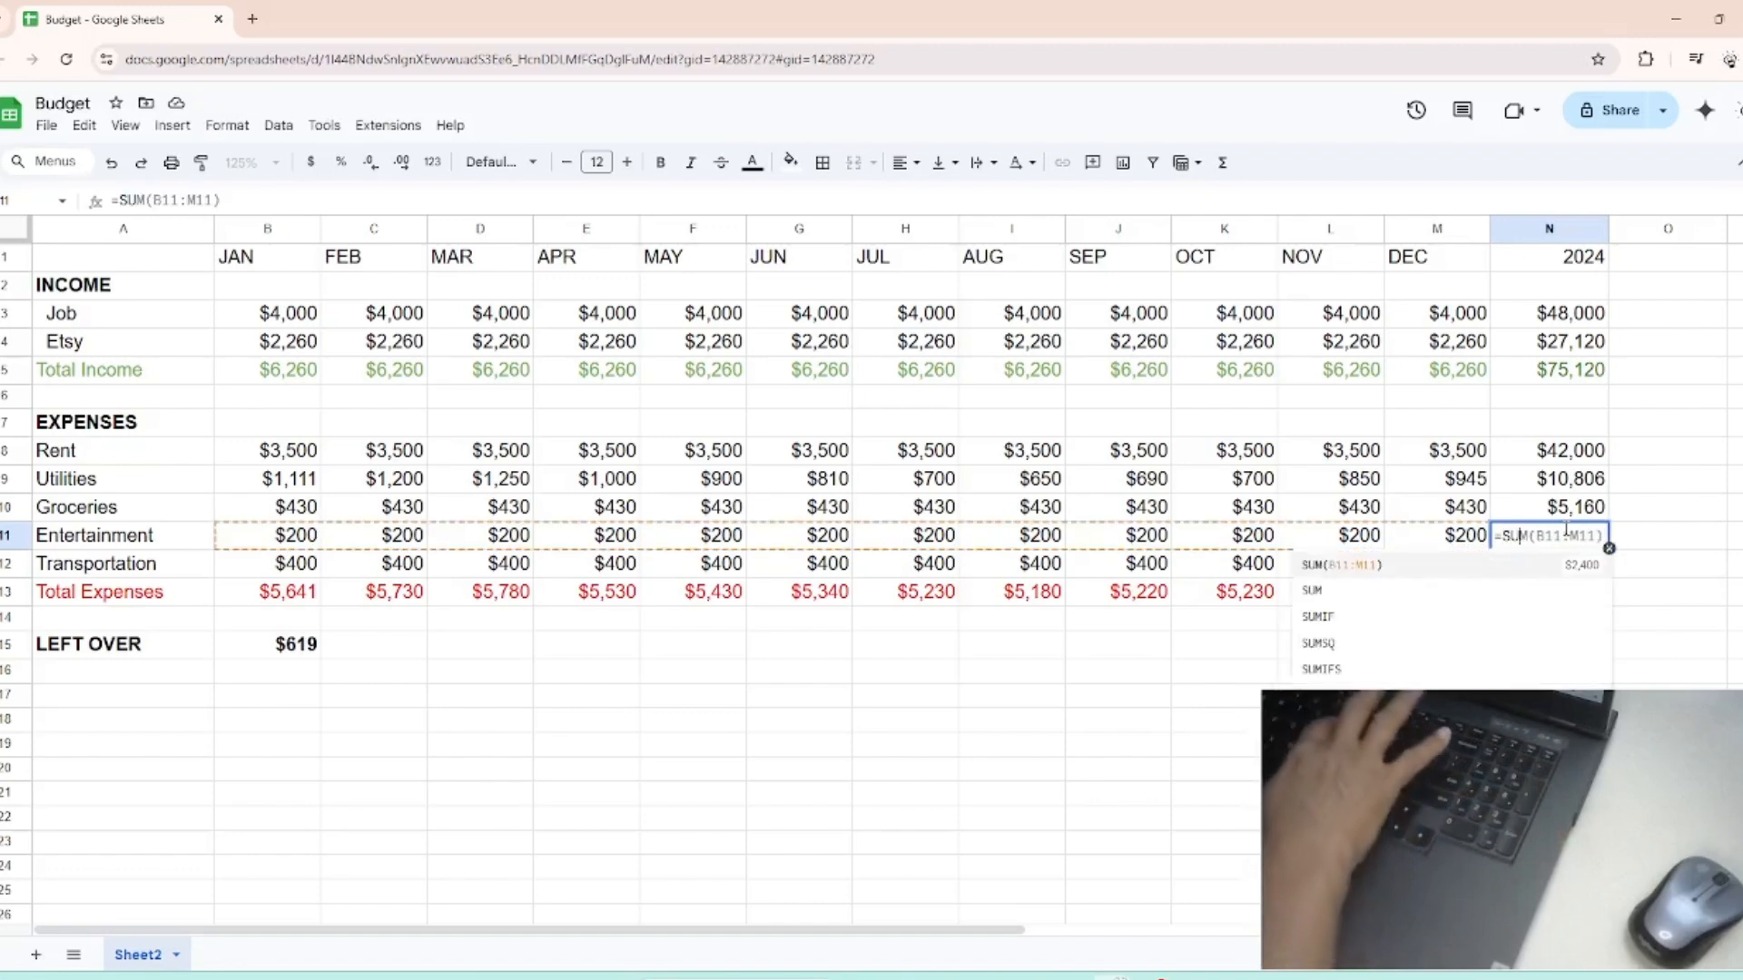
{"action": "type", "text": "M"}
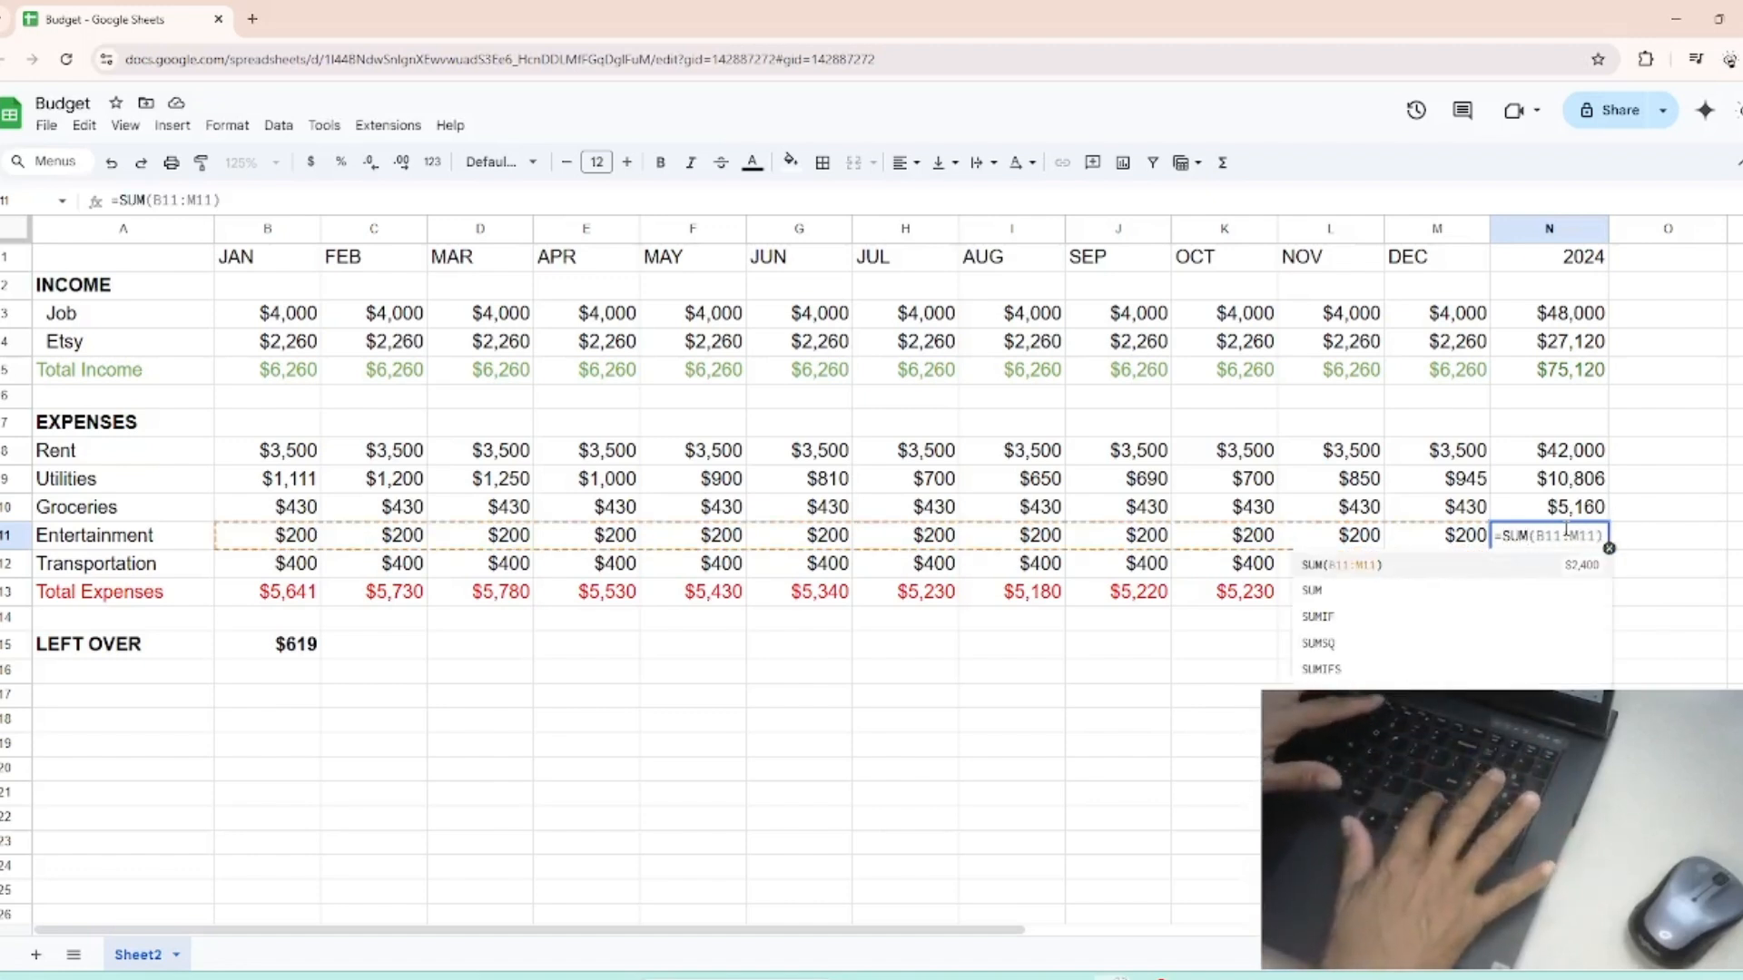
{"action": "type", "text": "("}
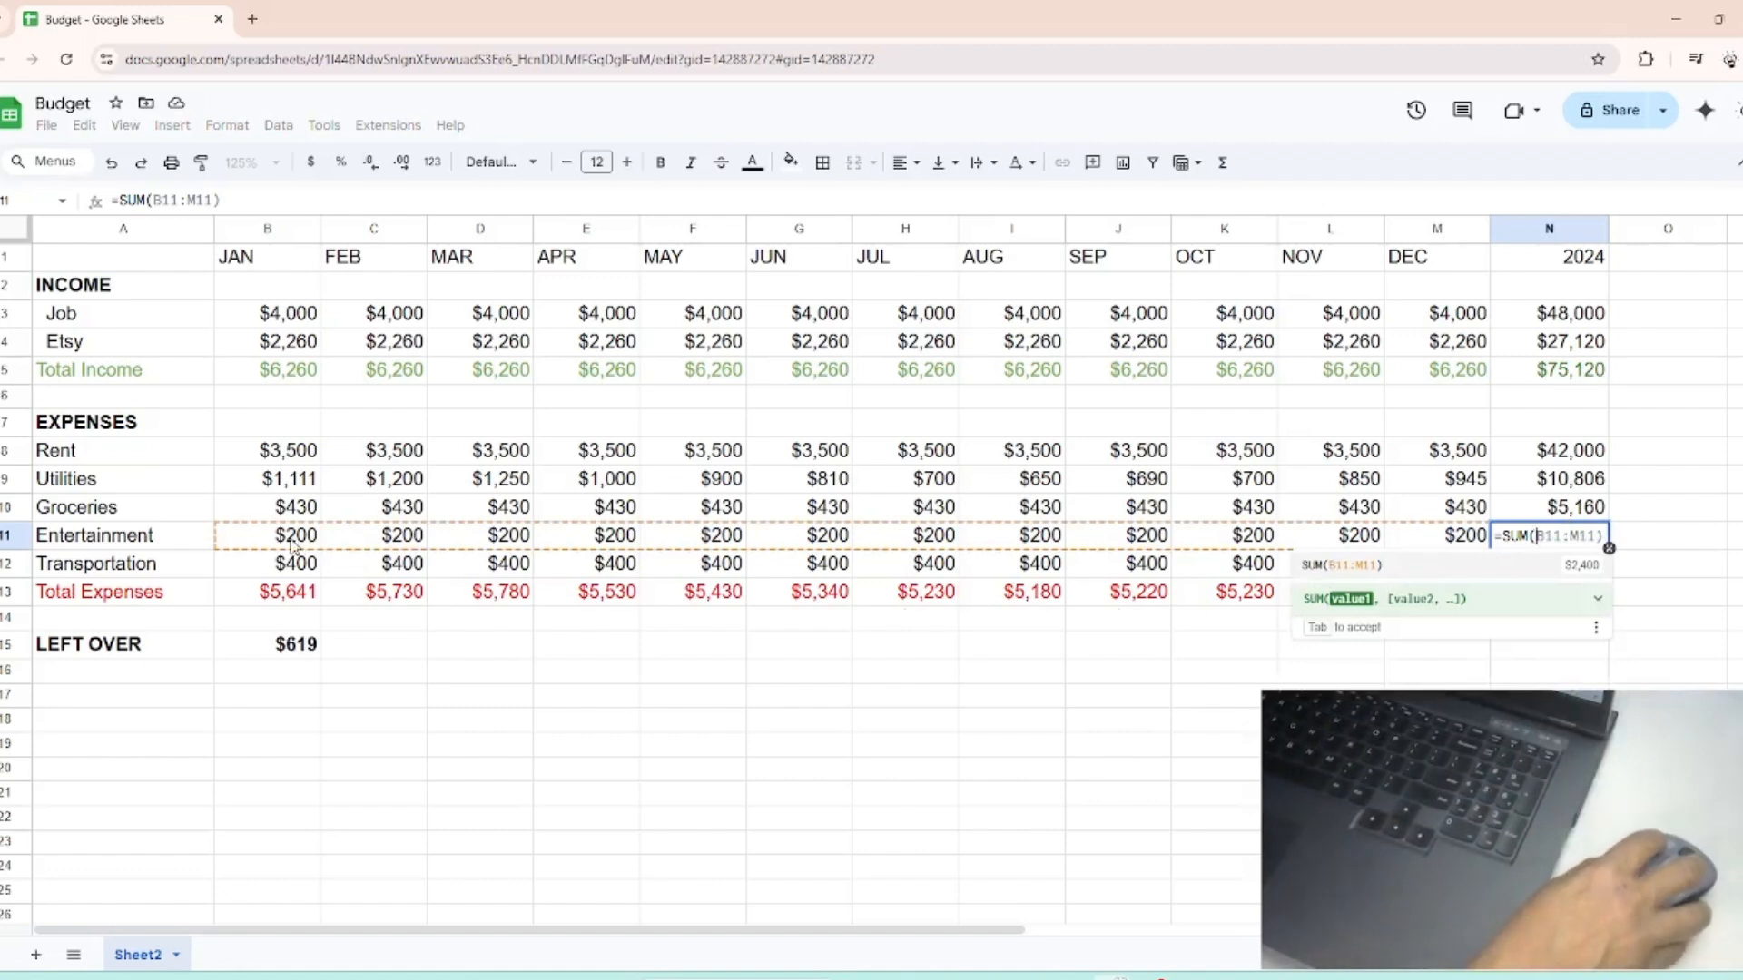
{"action": "left_click_drag", "start_coordinate": [292, 543], "coordinate": [1414, 536]}
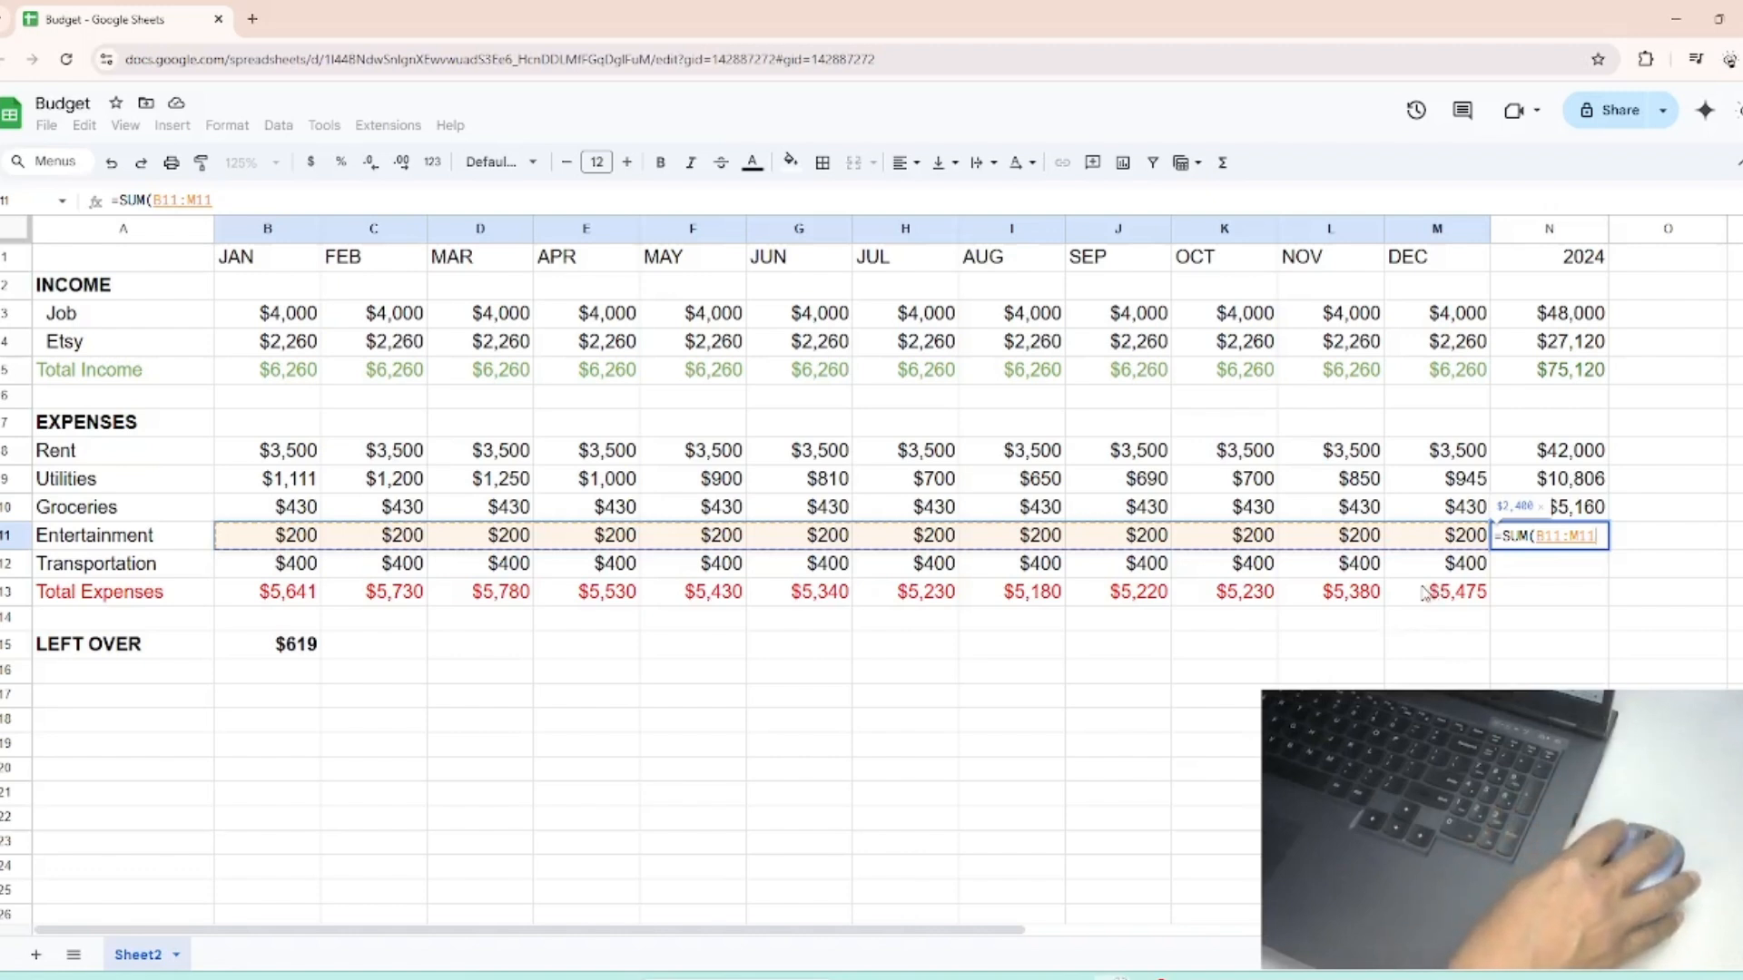
{"action": "type", "text": ")"}
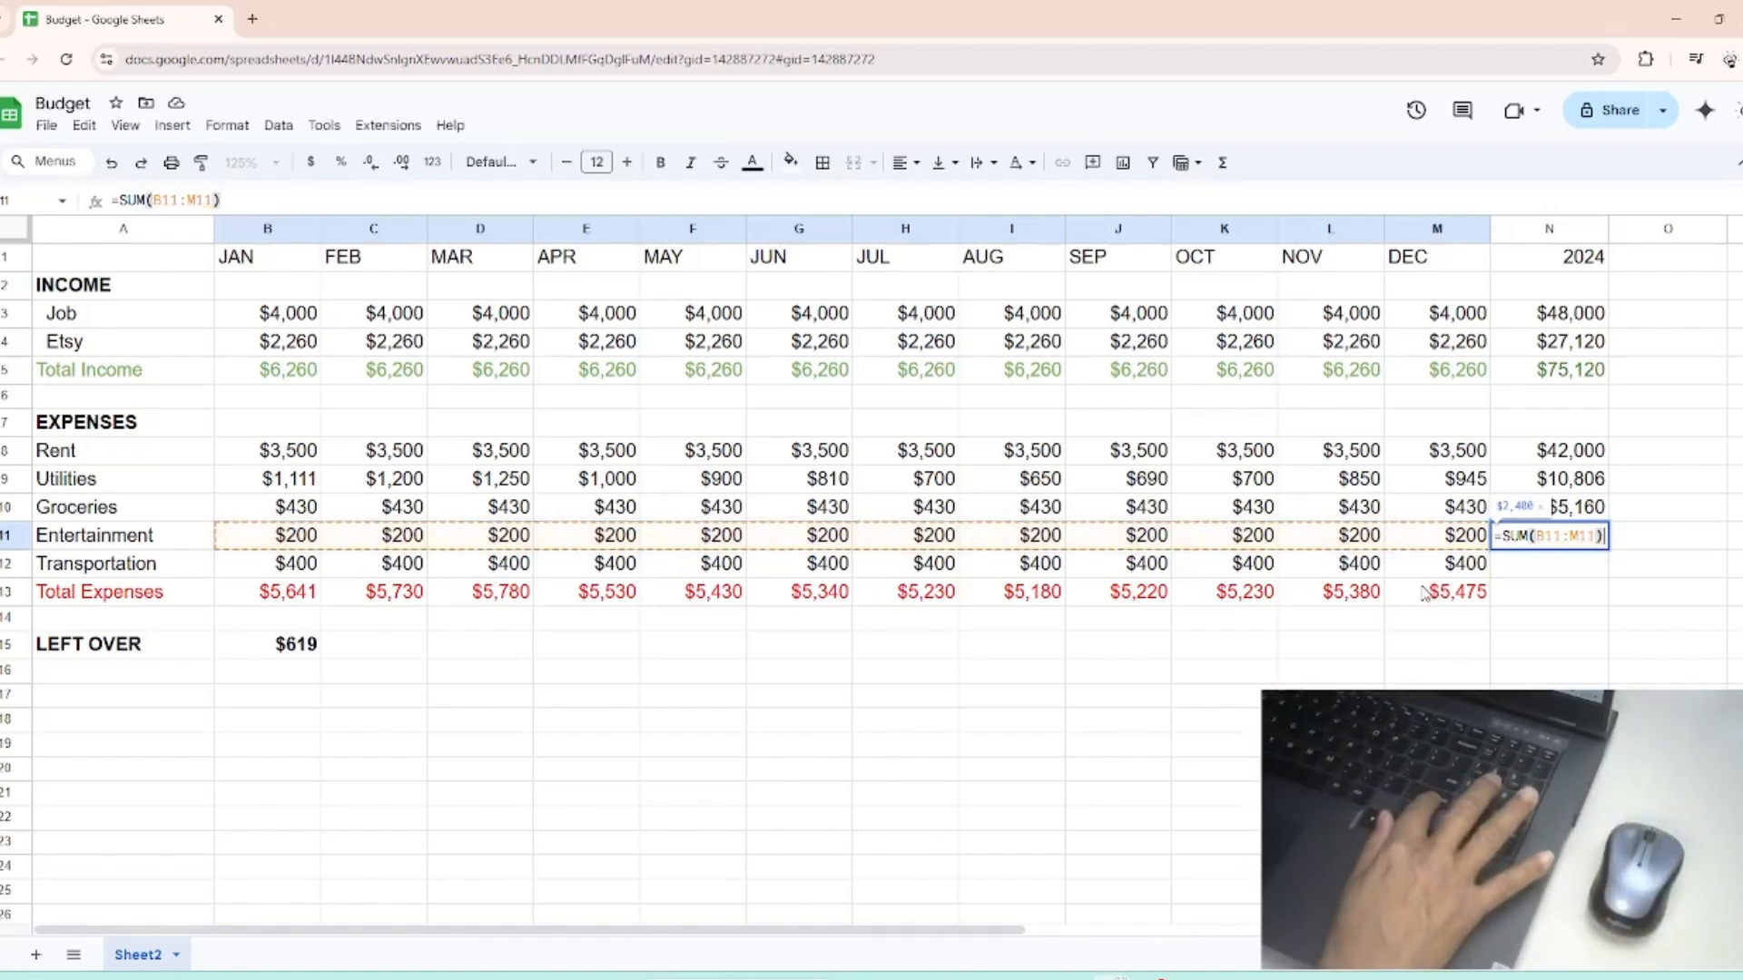
{"action": "key", "text": "Return"}
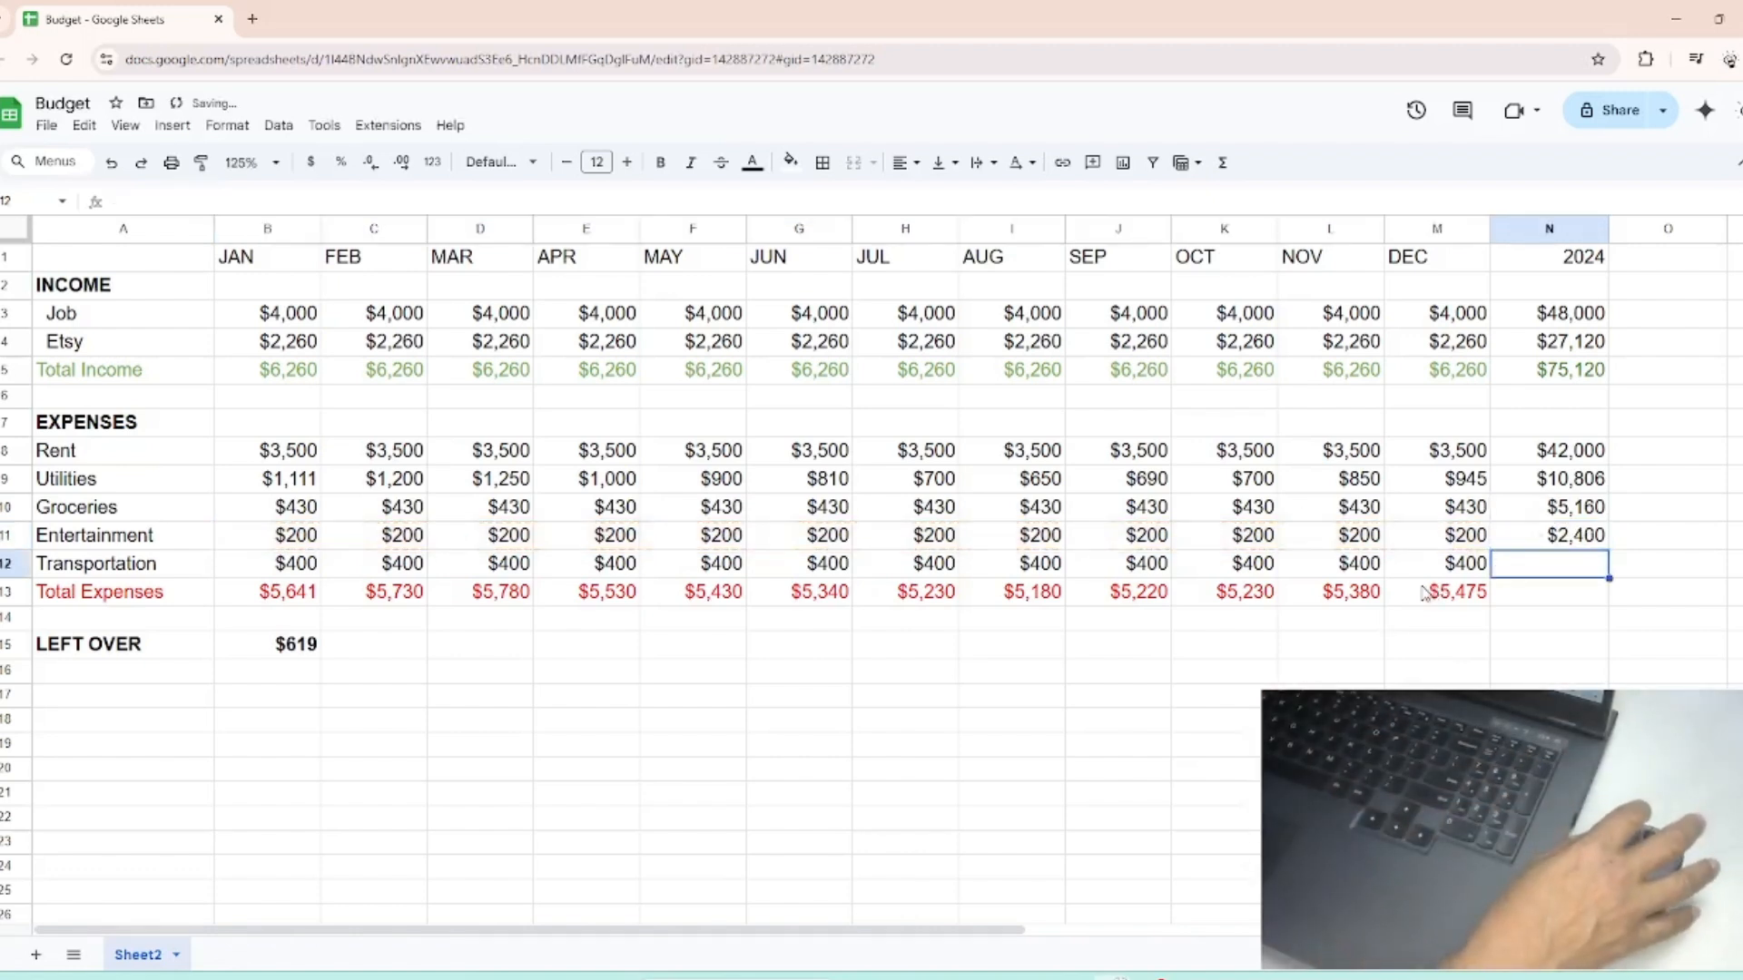
Sum the Transportation row from January to December in its 2024 cell with =SUM(B12:M12).
{"action": "type", "text": "="}
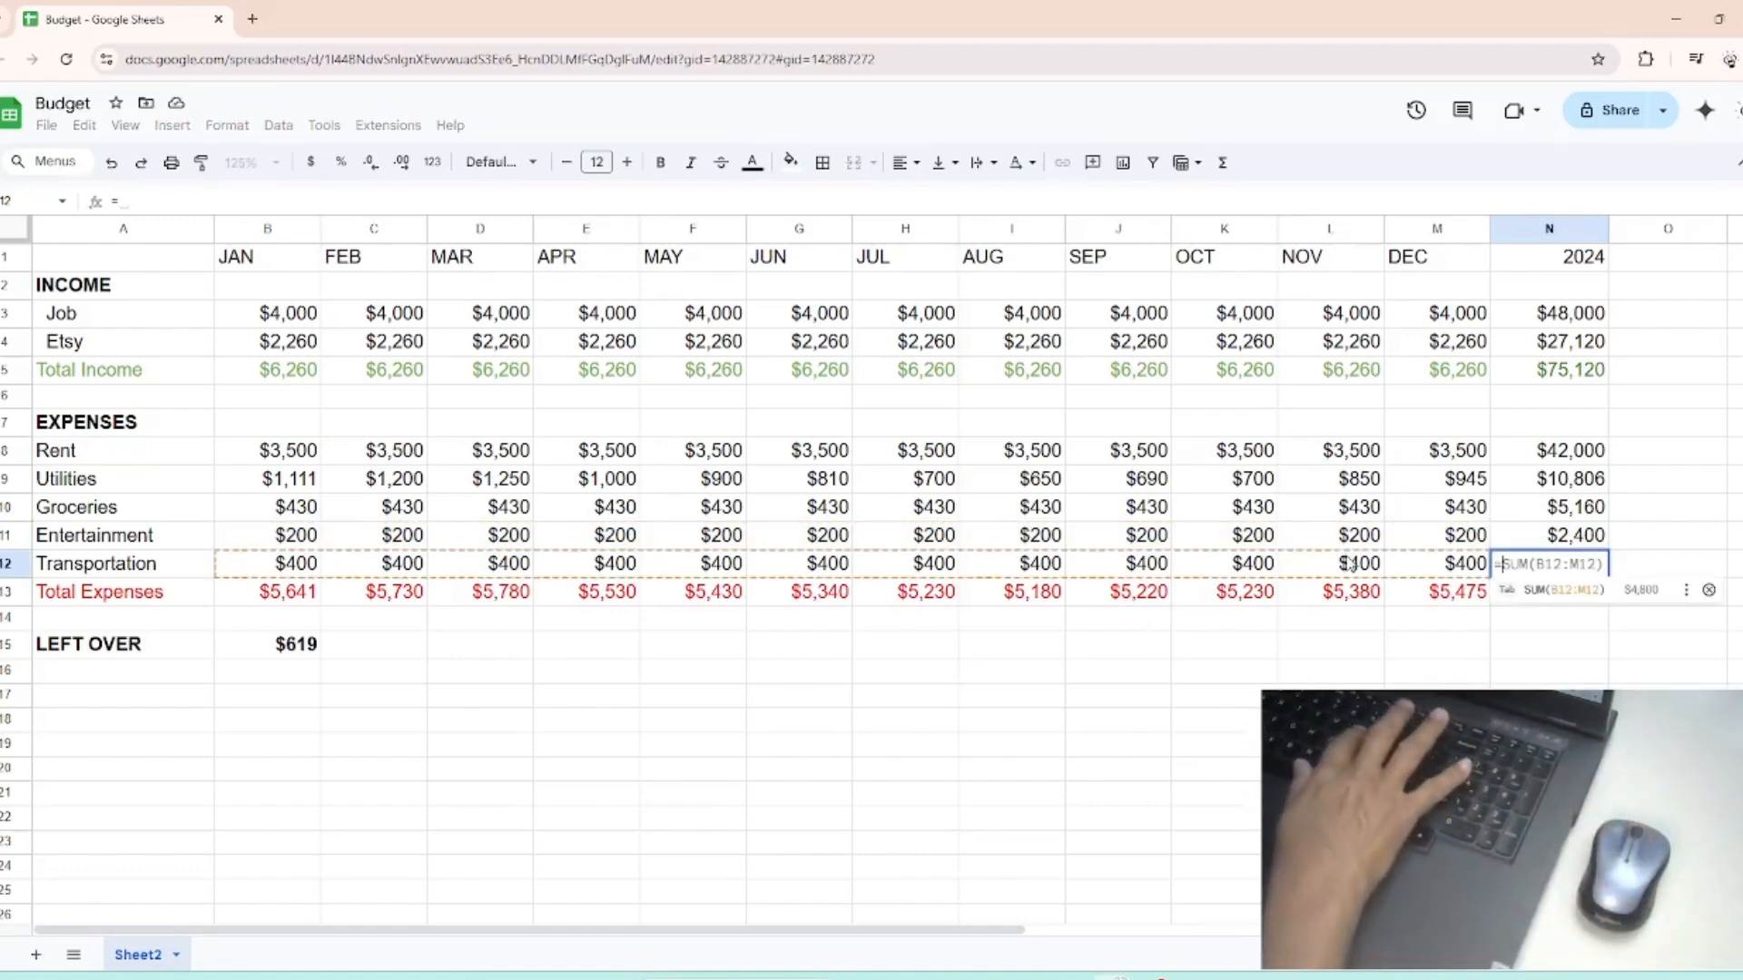
{"action": "type", "text": "SUM"}
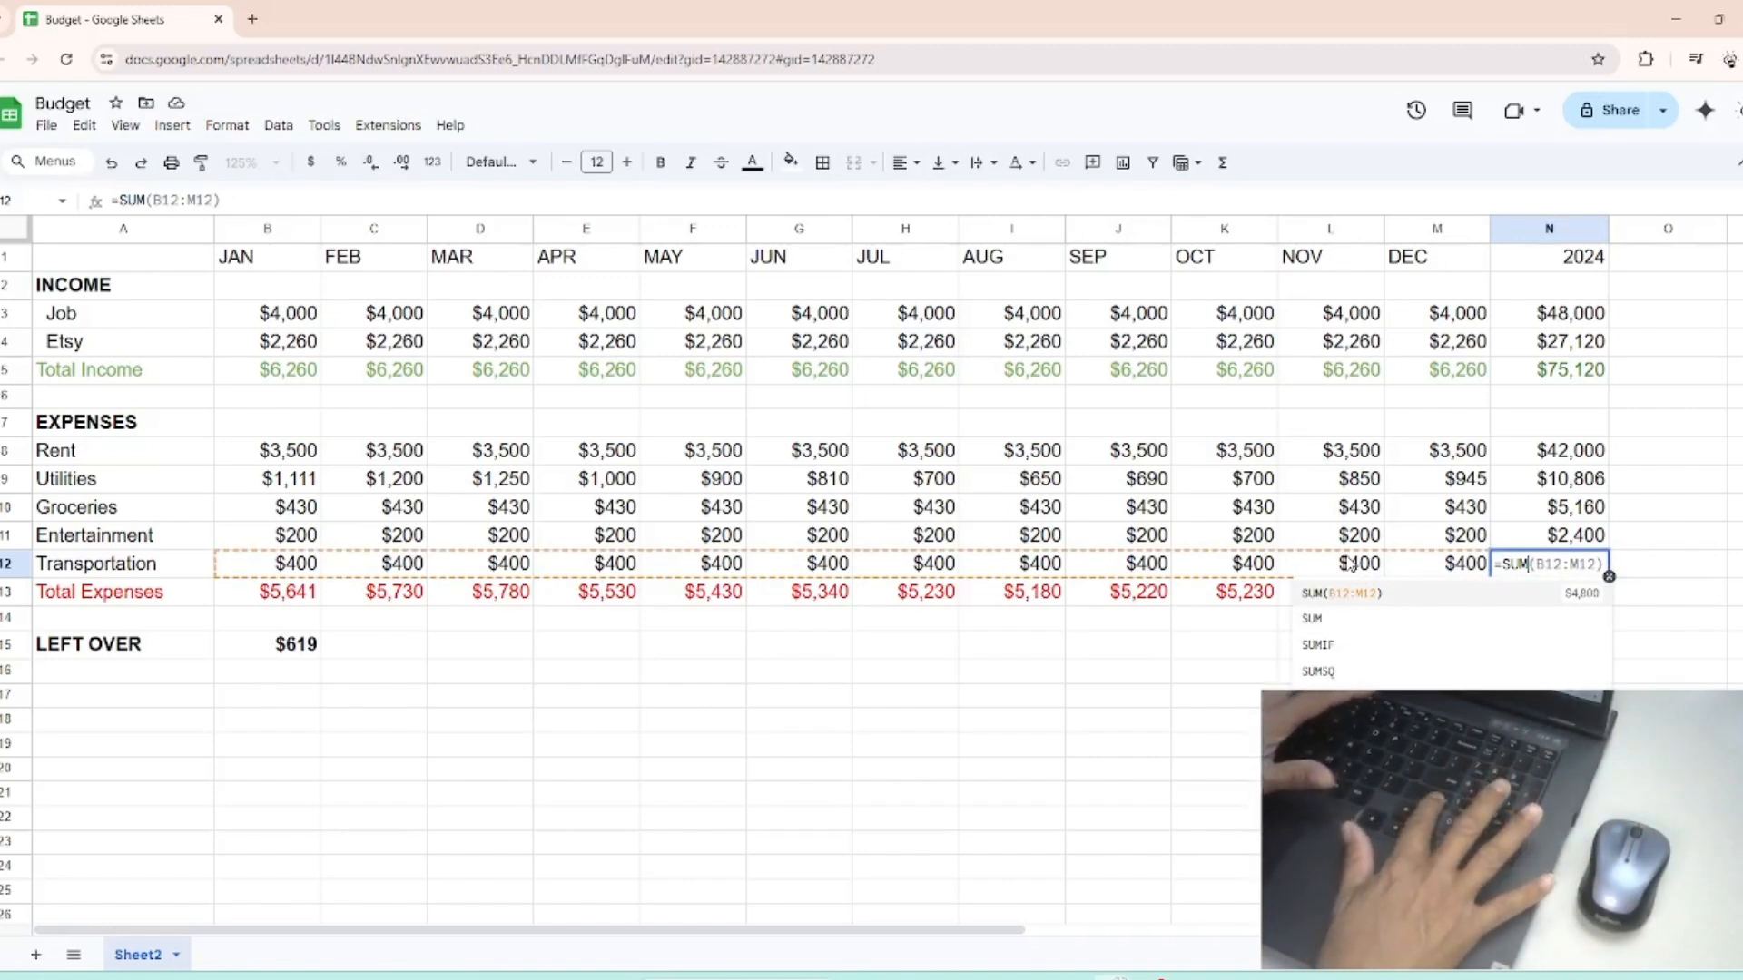
{"action": "type", "text": "("}
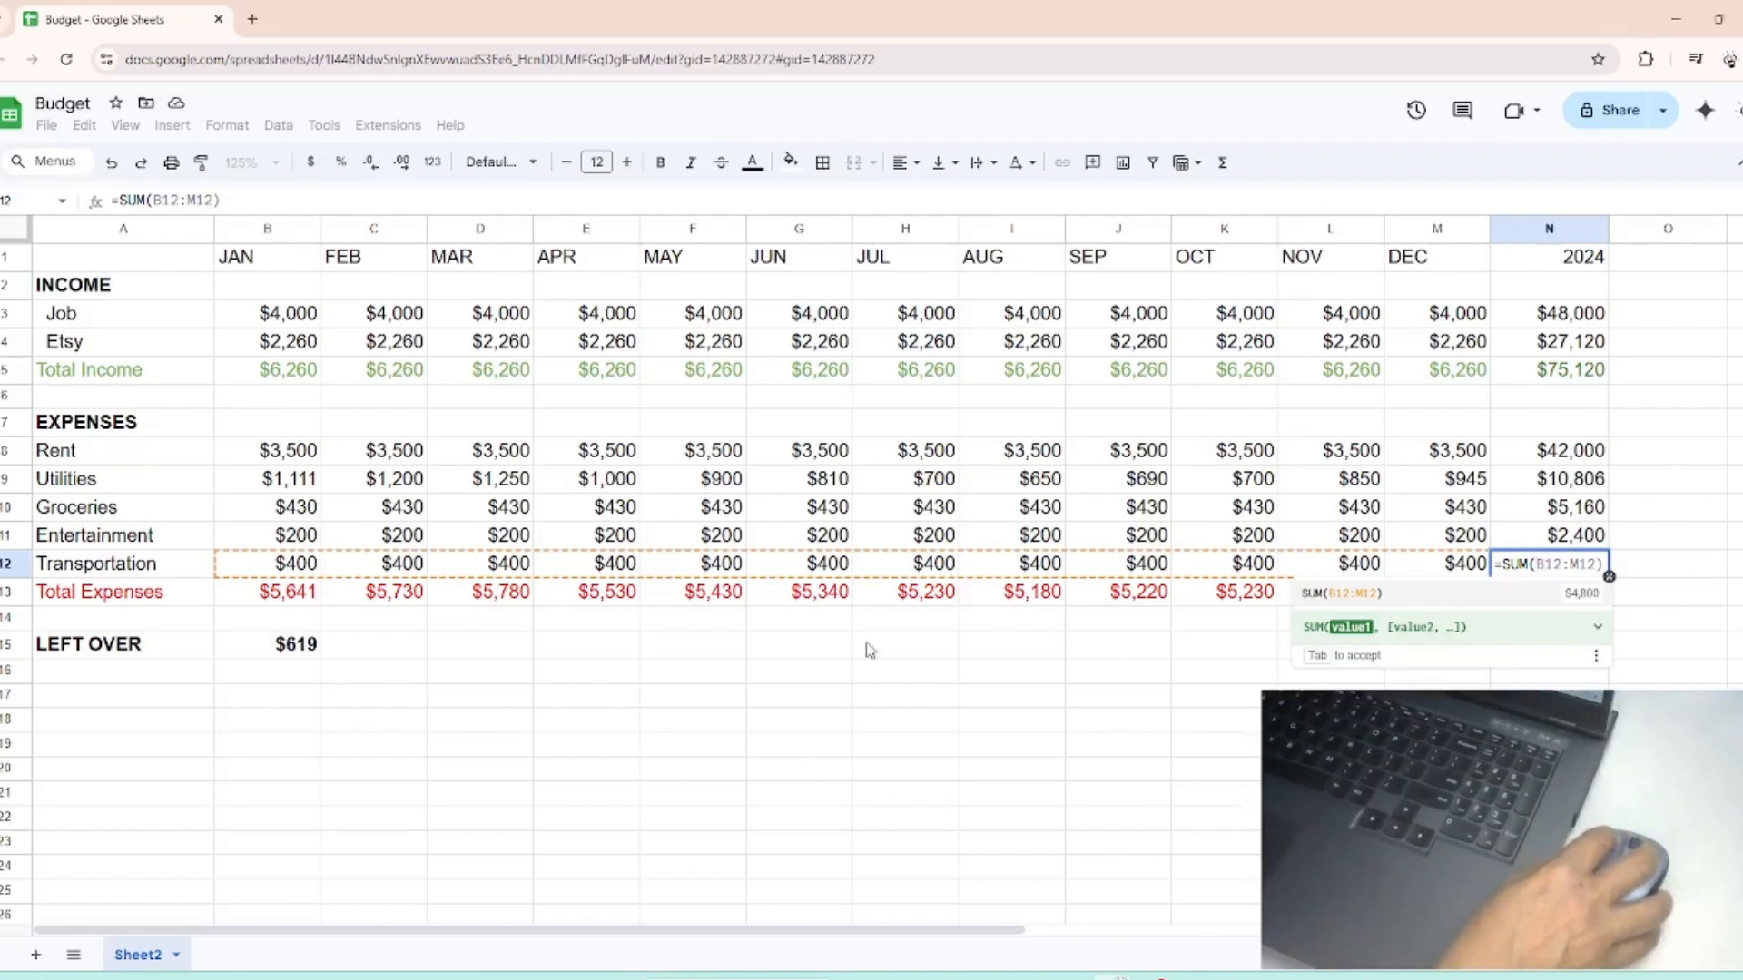
{"action": "left_click", "coordinate": [294, 568]}
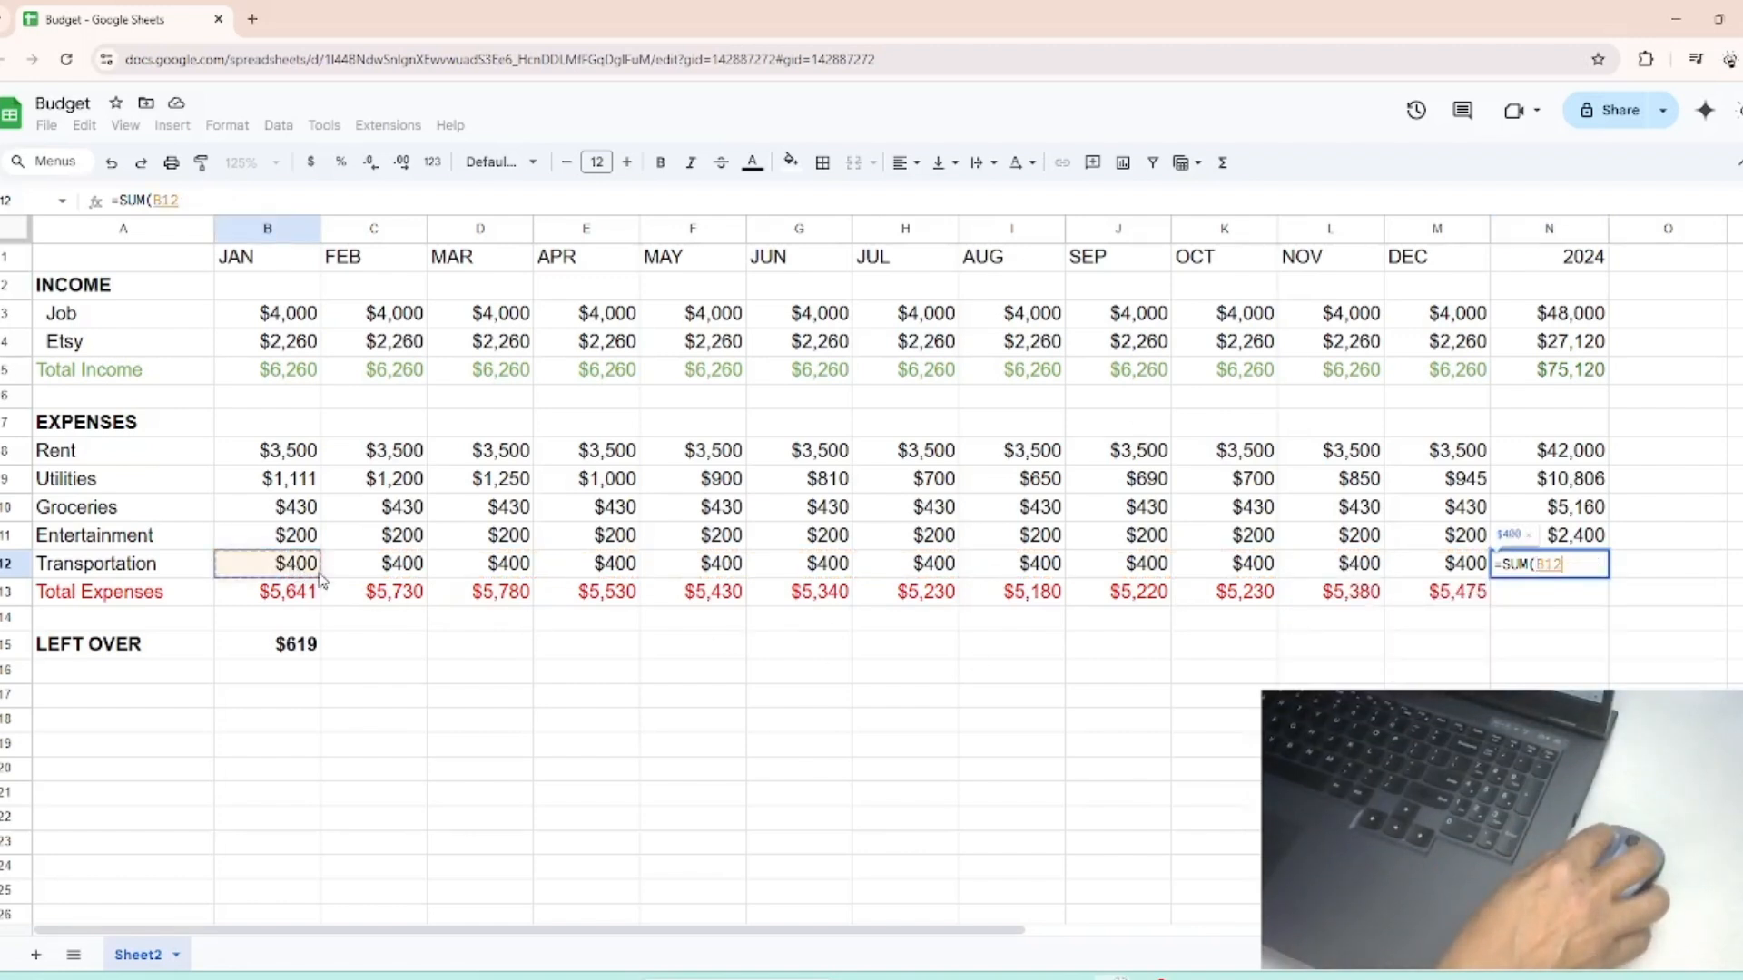
{"action": "left_click_drag", "start_coordinate": [321, 581], "coordinate": [1447, 566]}
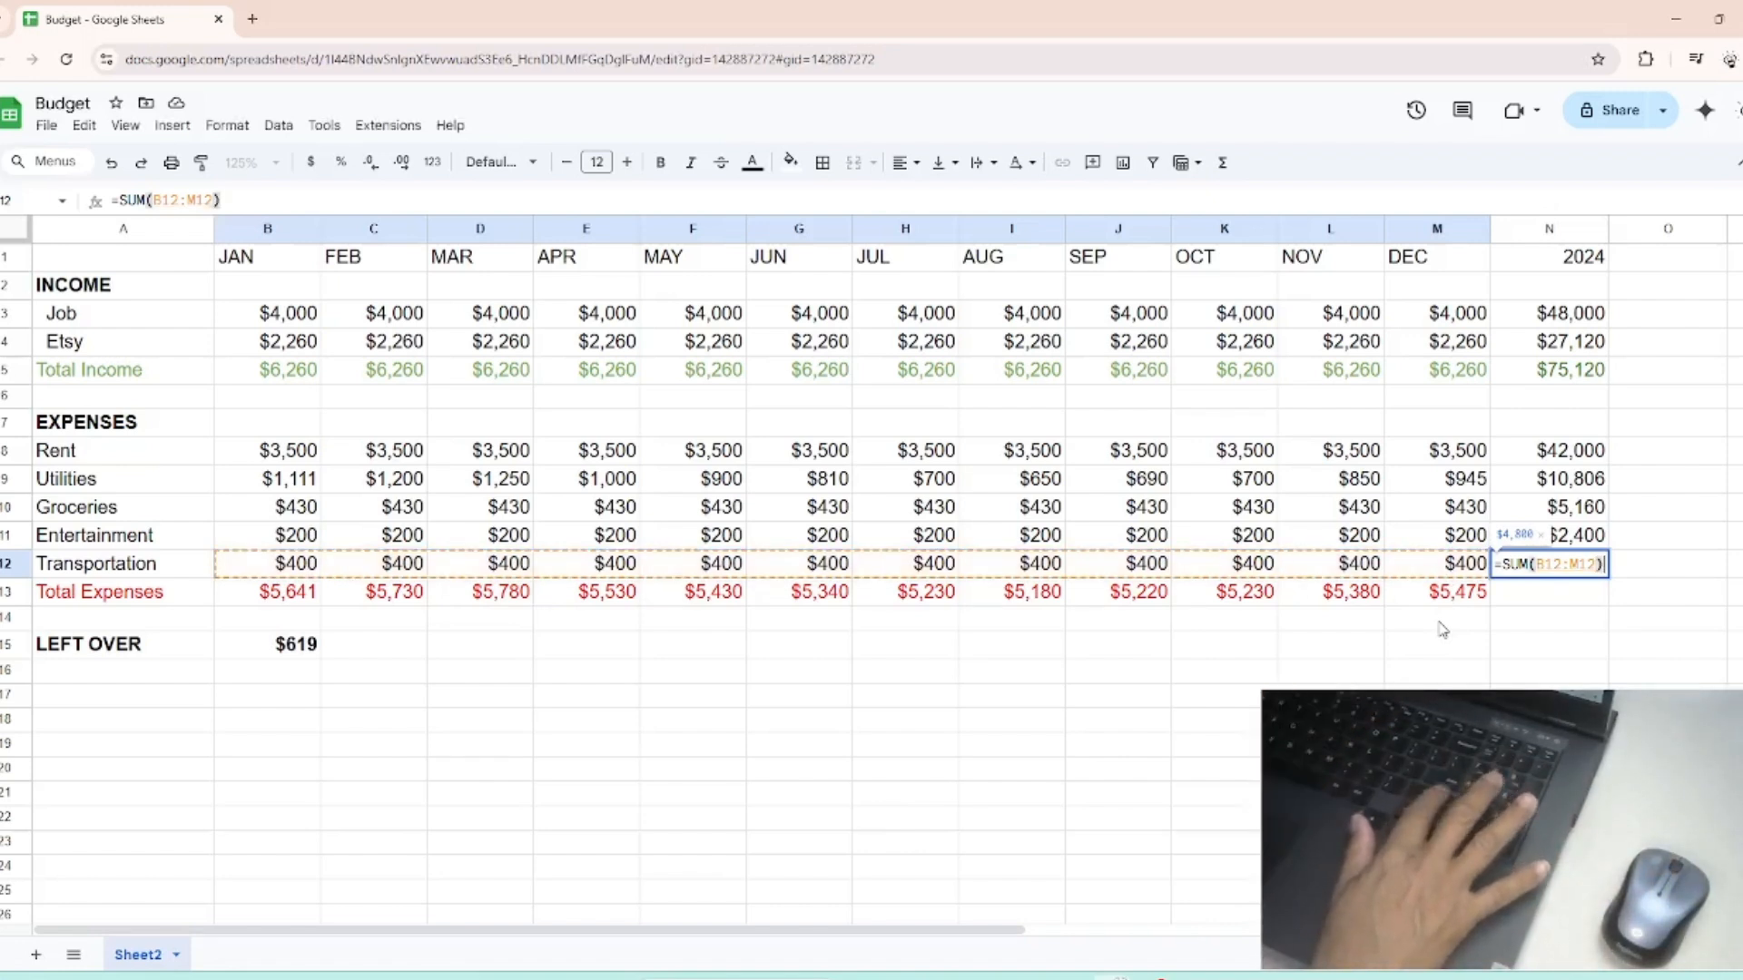
{"action": "key", "text": "Return"}
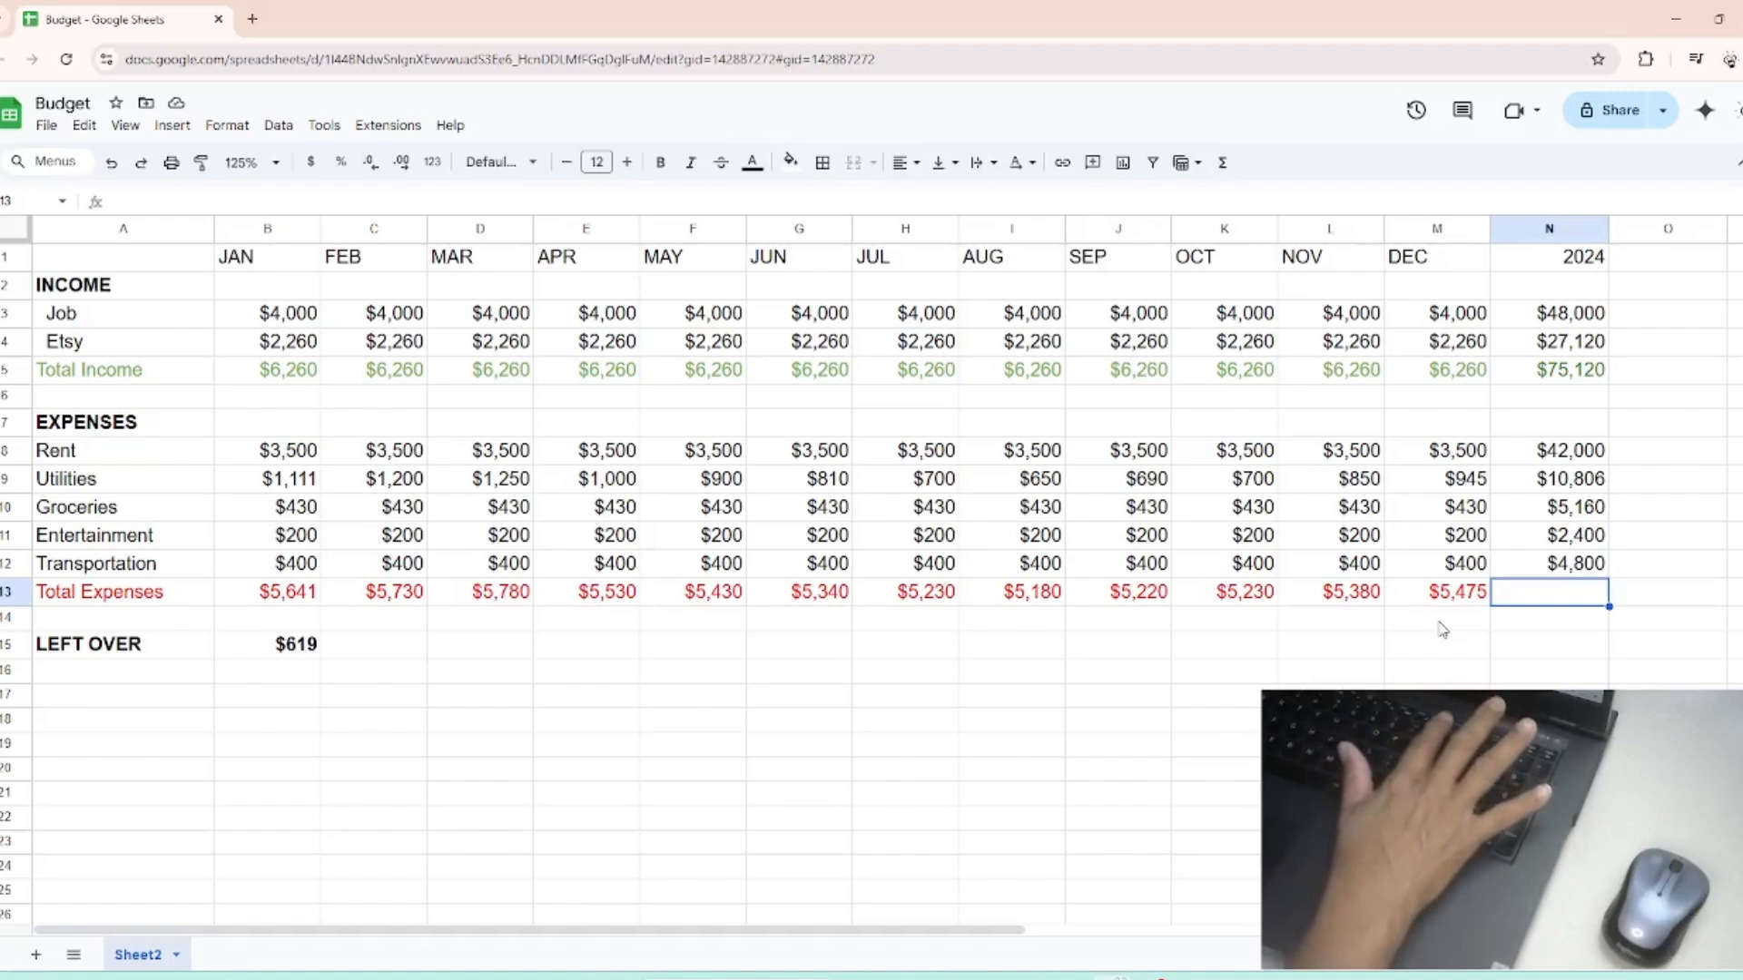
{"action": "type", "text": "="}
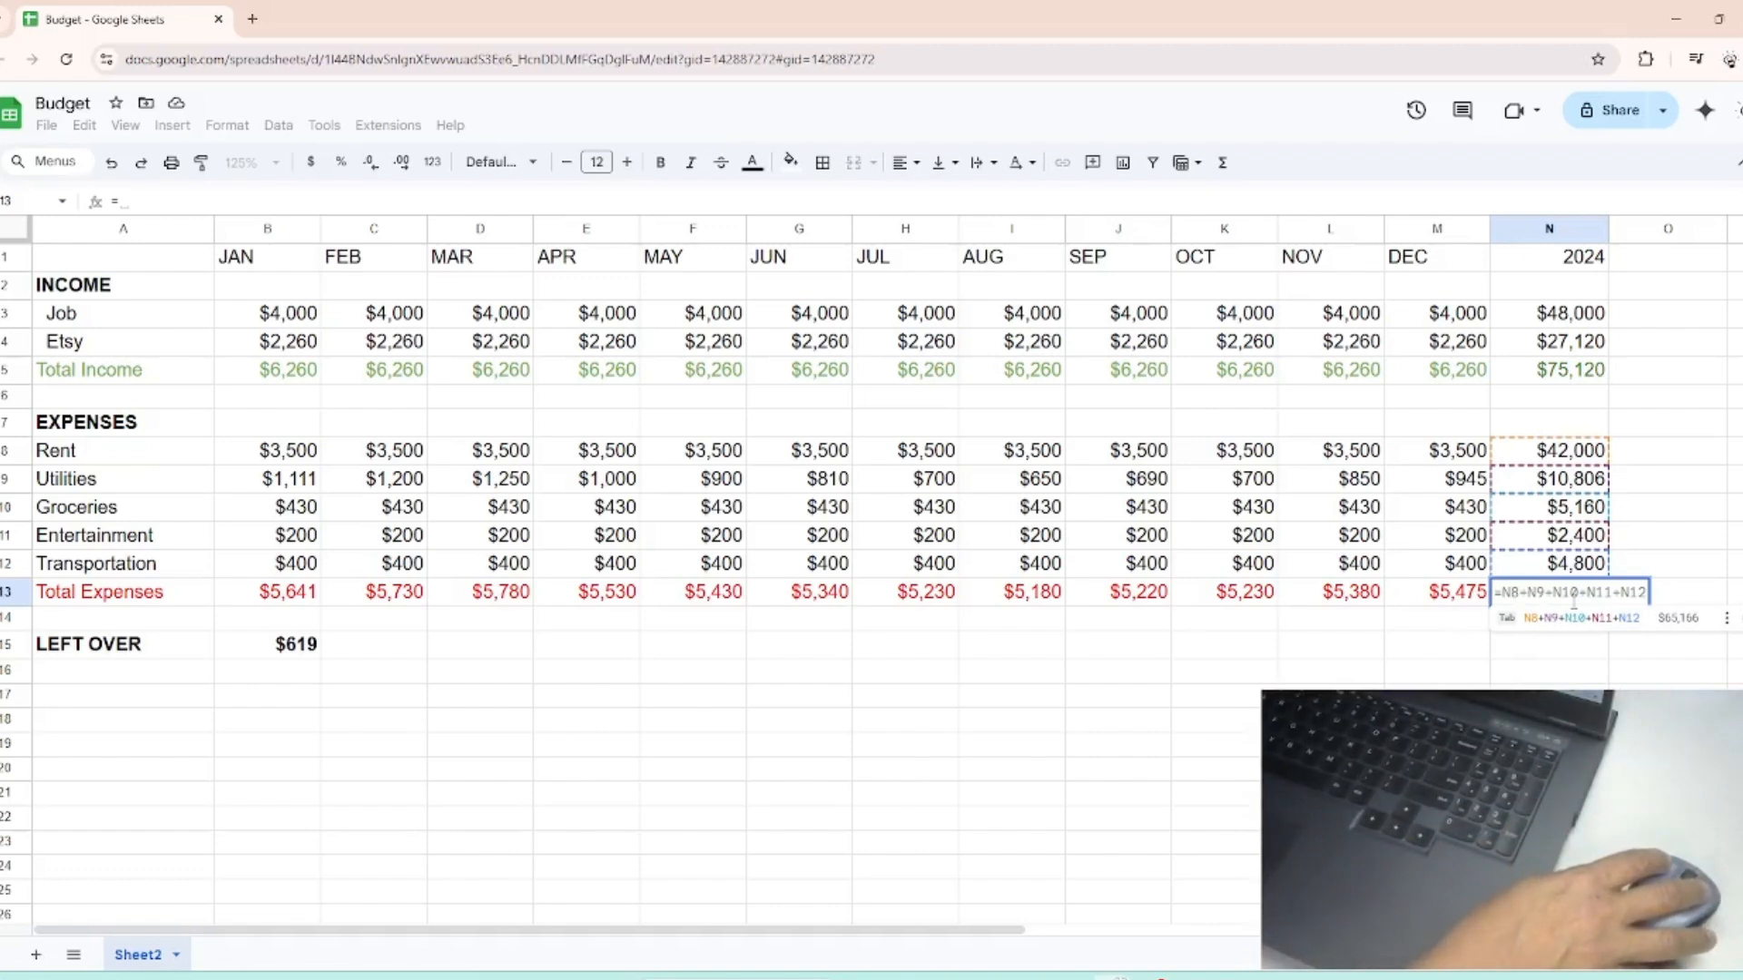
{"action": "left_click", "coordinate": [1448, 595]}
{"action": "left_click", "coordinate": [1478, 648]}
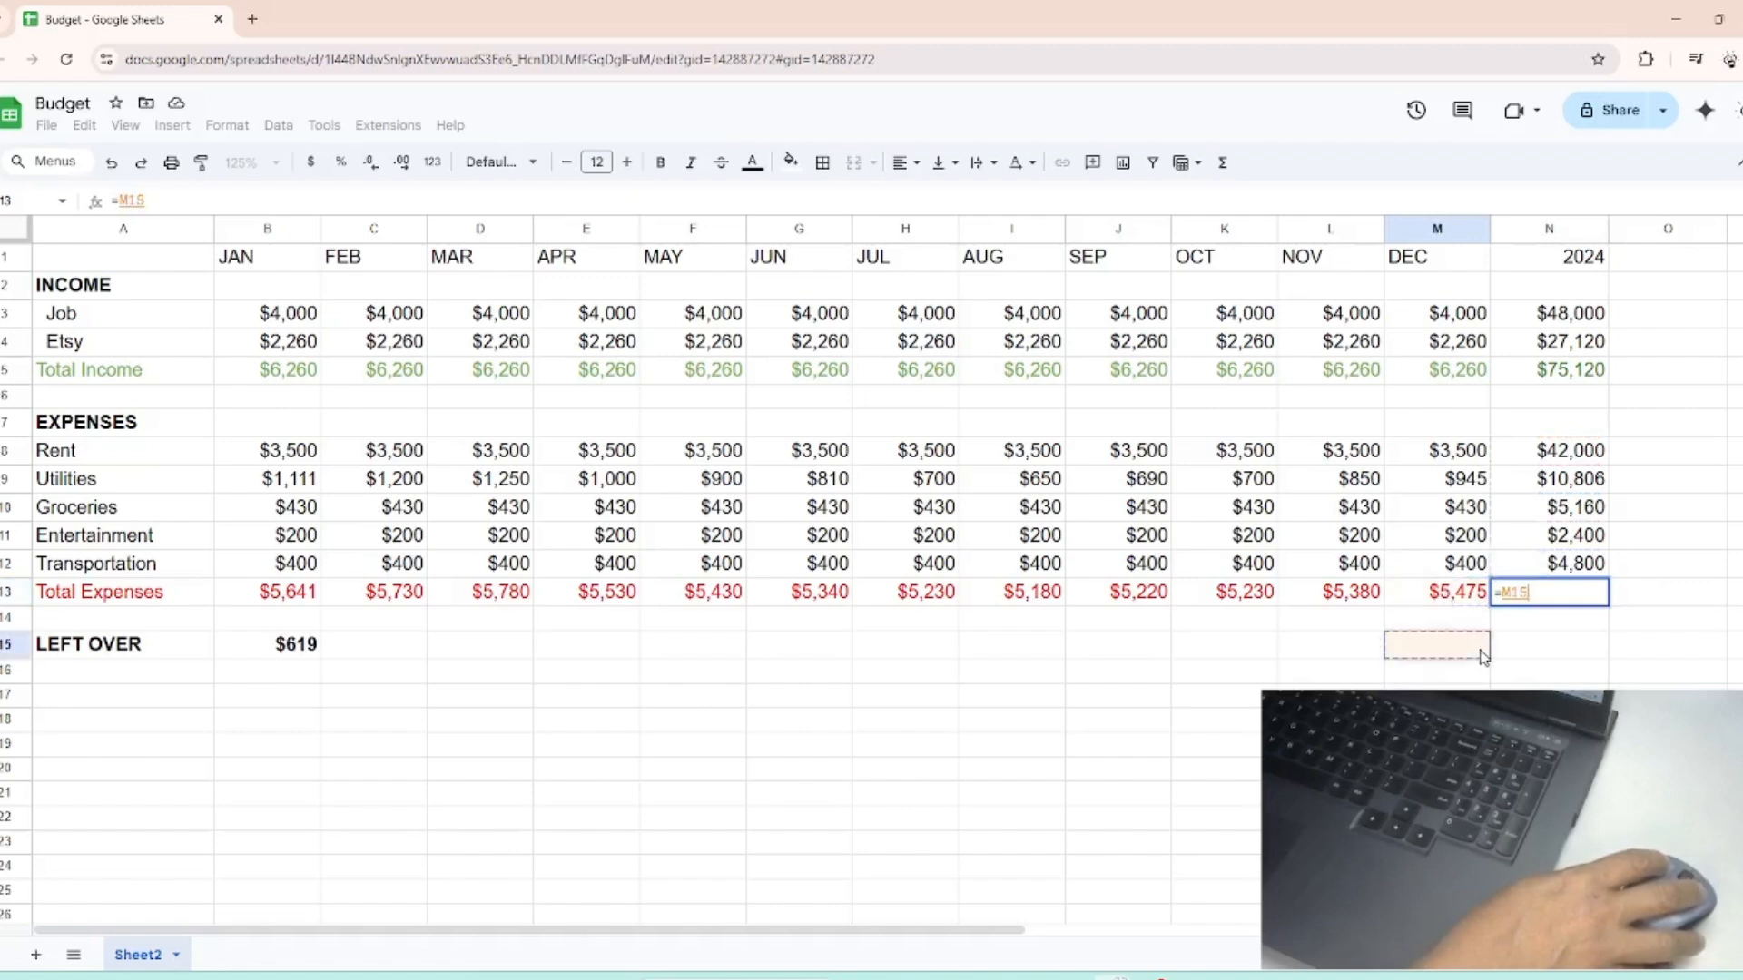
{"action": "key", "text": "Escape"}
Examine the addition formula behind December's Total Expenses, and return to the empty 2024 Total Expenses cell.
{"action": "left_click", "coordinate": [1453, 600]}
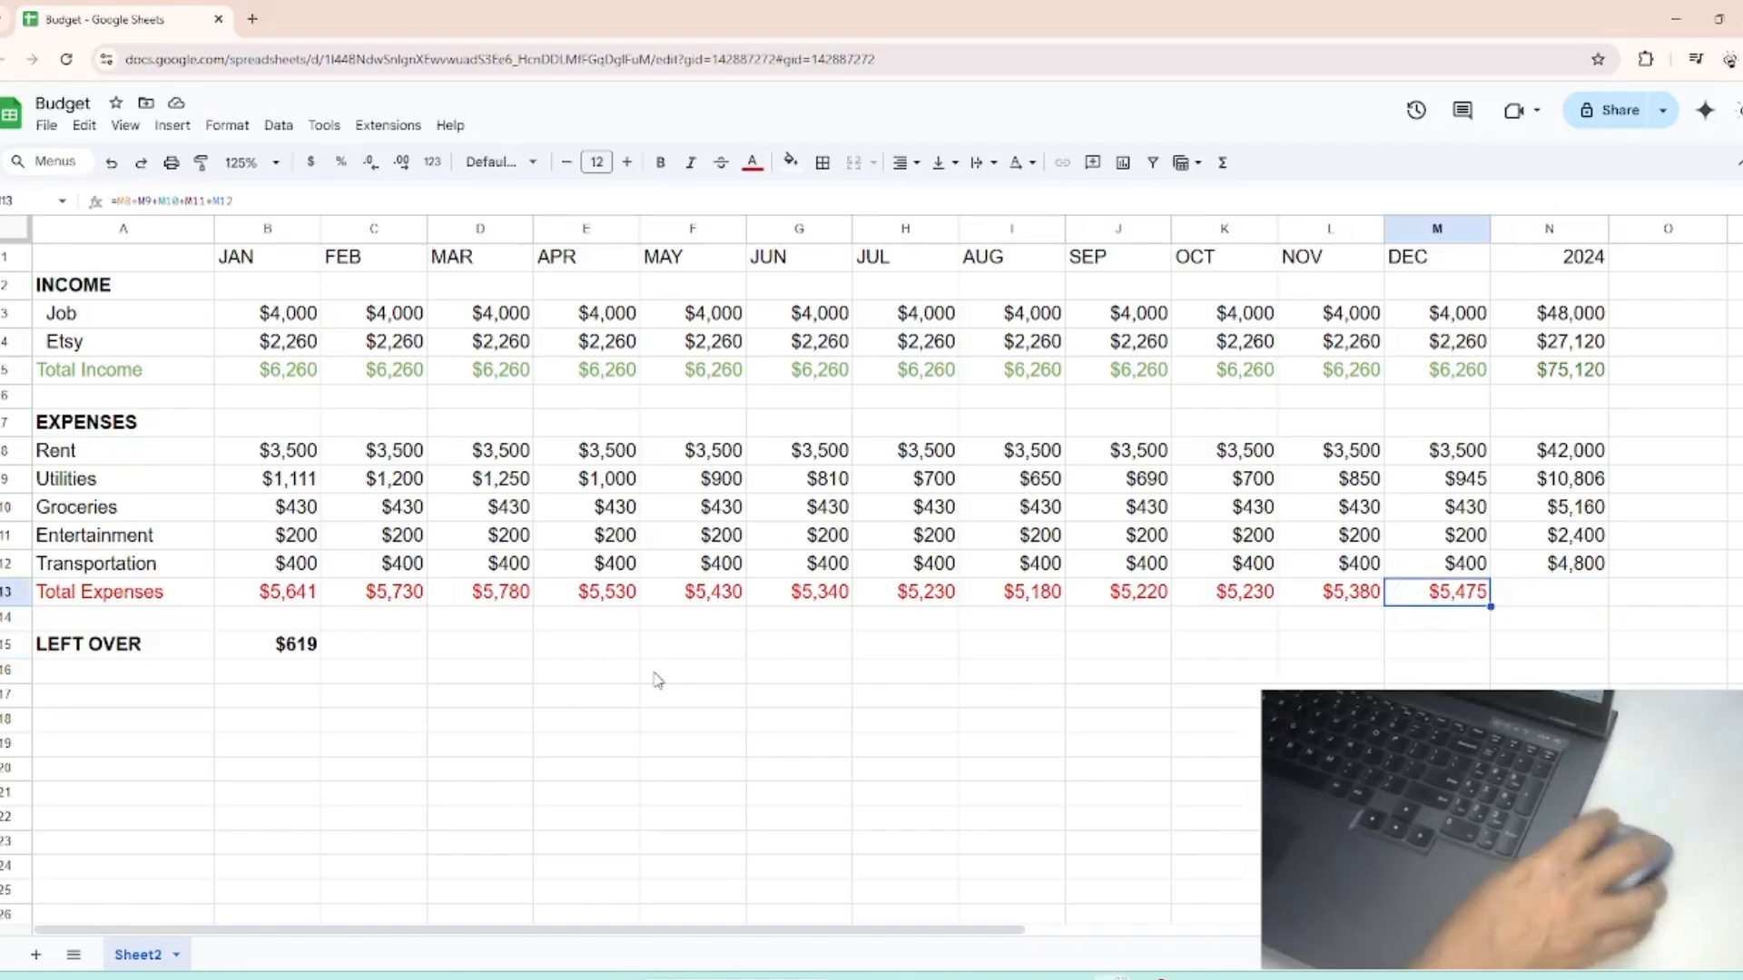
{"action": "scroll", "coordinate": [459, 308], "scroll_direction": "up", "scroll_amount": 9}
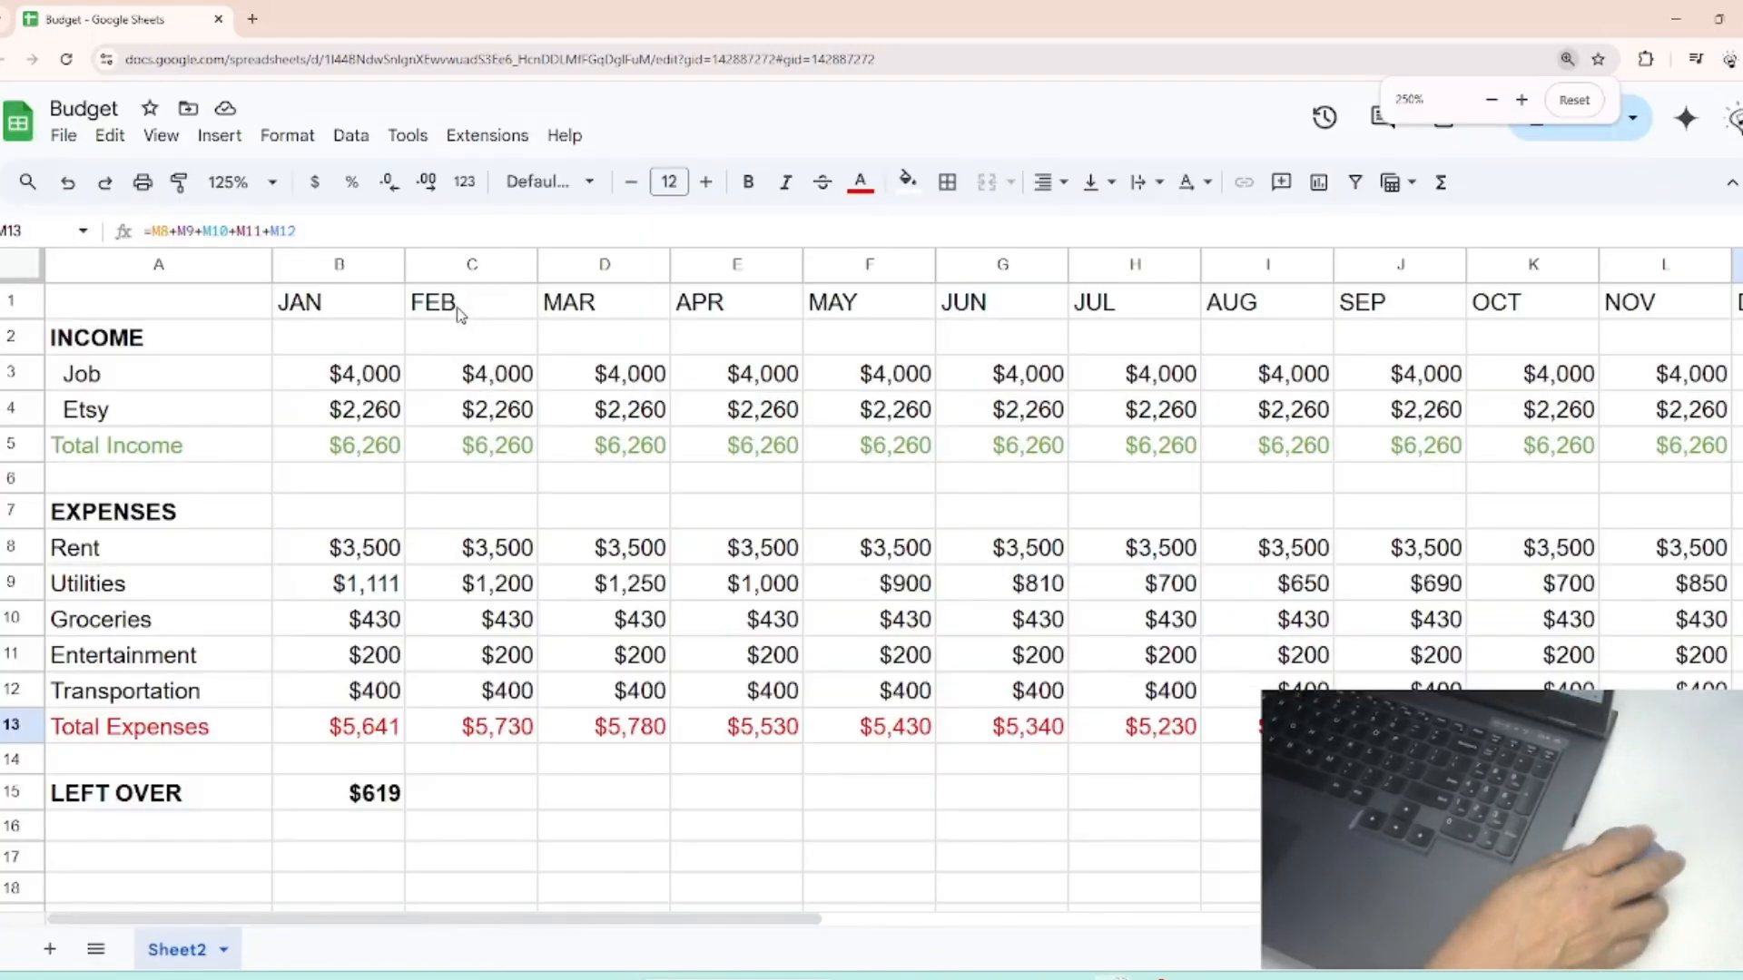
{"action": "scroll", "coordinate": [458, 309], "scroll_direction": "down", "scroll_amount": 4}
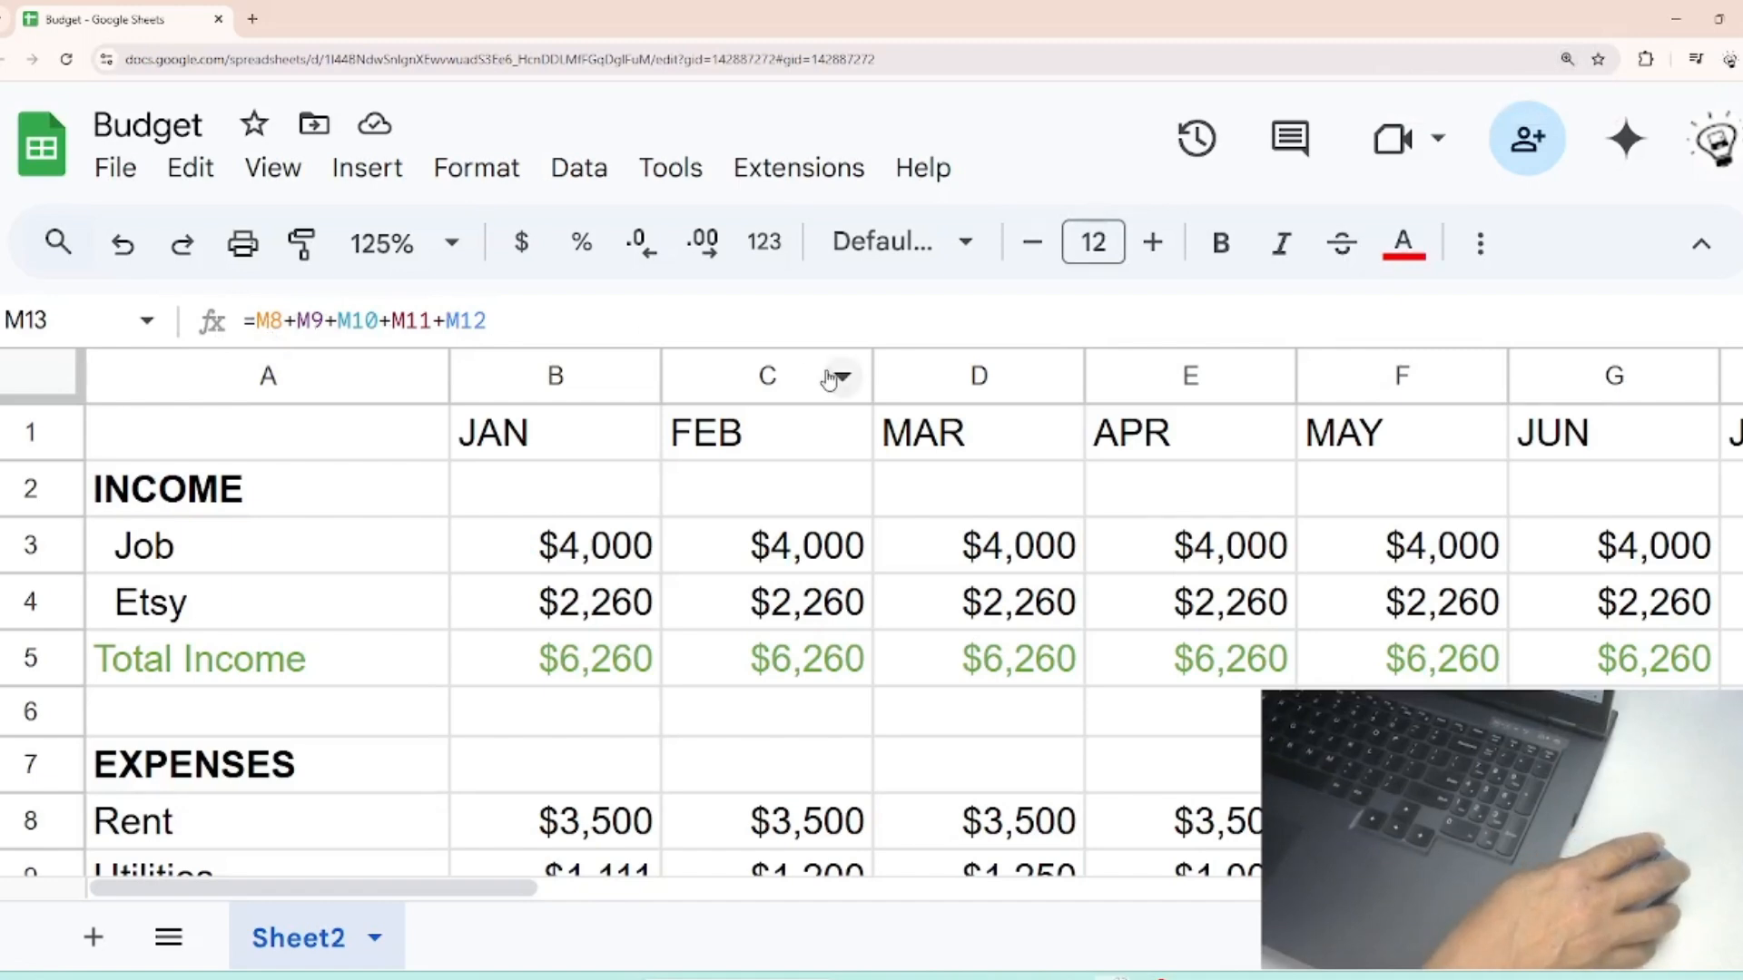
{"action": "scroll", "coordinate": [829, 378], "scroll_direction": "down", "scroll_amount": 4}
{"action": "scroll", "coordinate": [1008, 425], "scroll_direction": "up", "scroll_amount": 4}
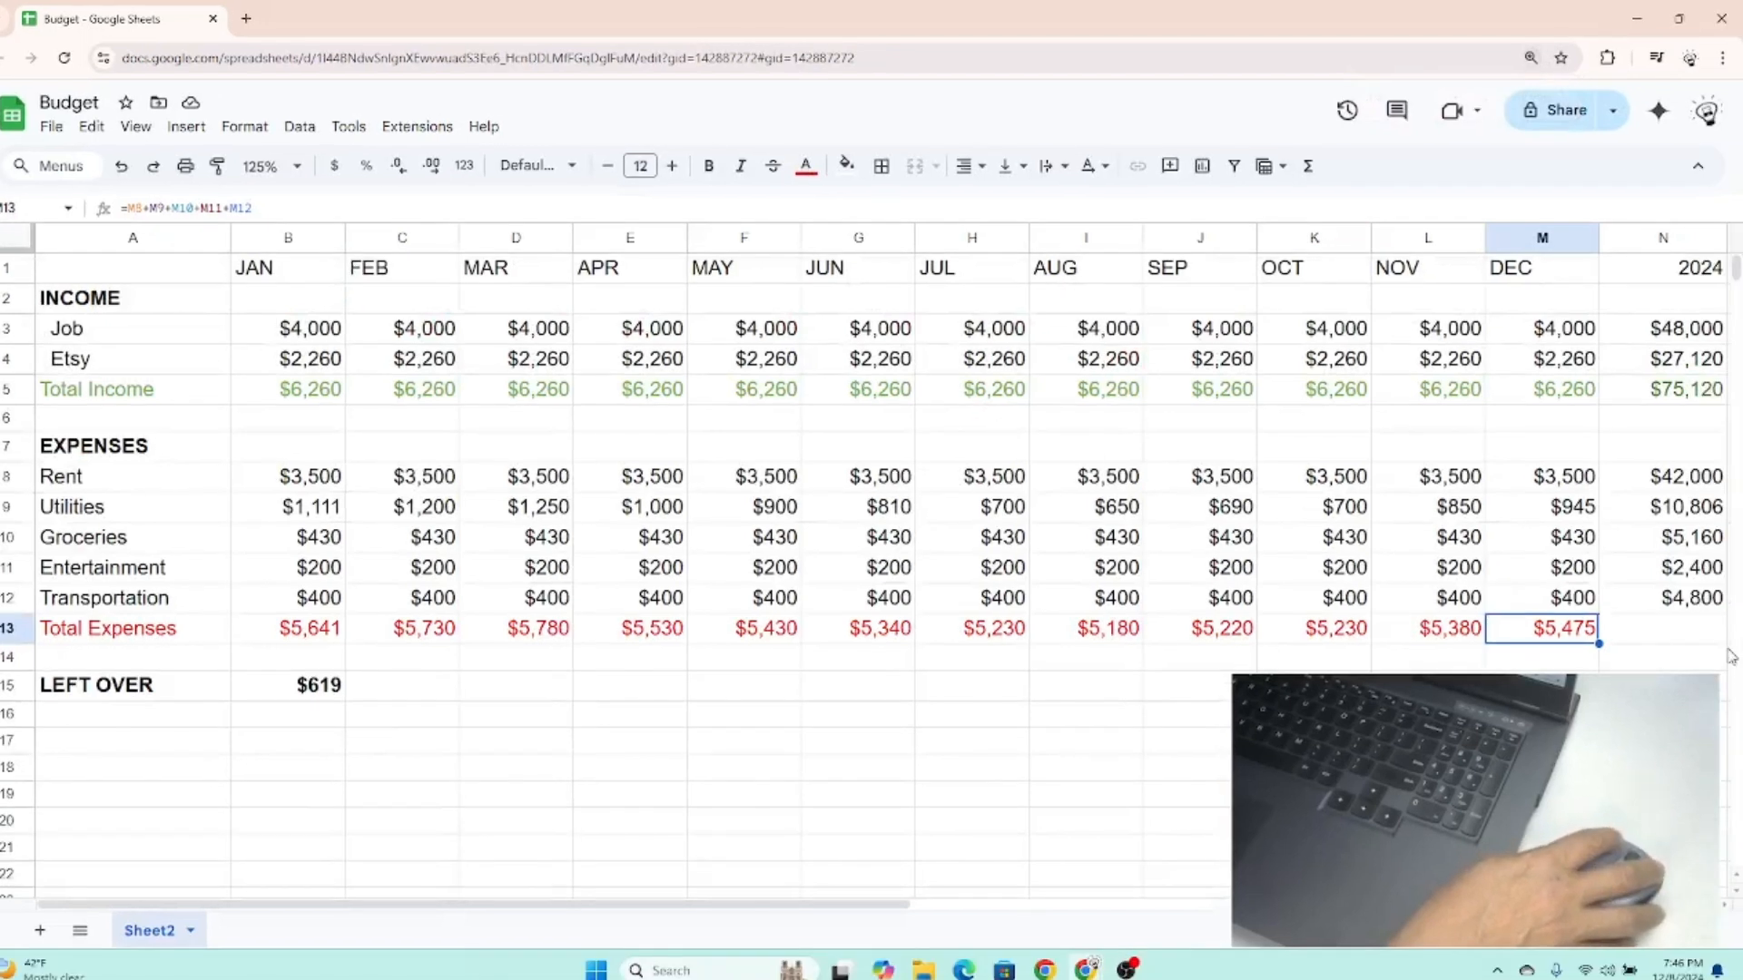
{"action": "left_click", "coordinate": [1687, 626]}
{"action": "left_click", "coordinate": [1565, 633]}
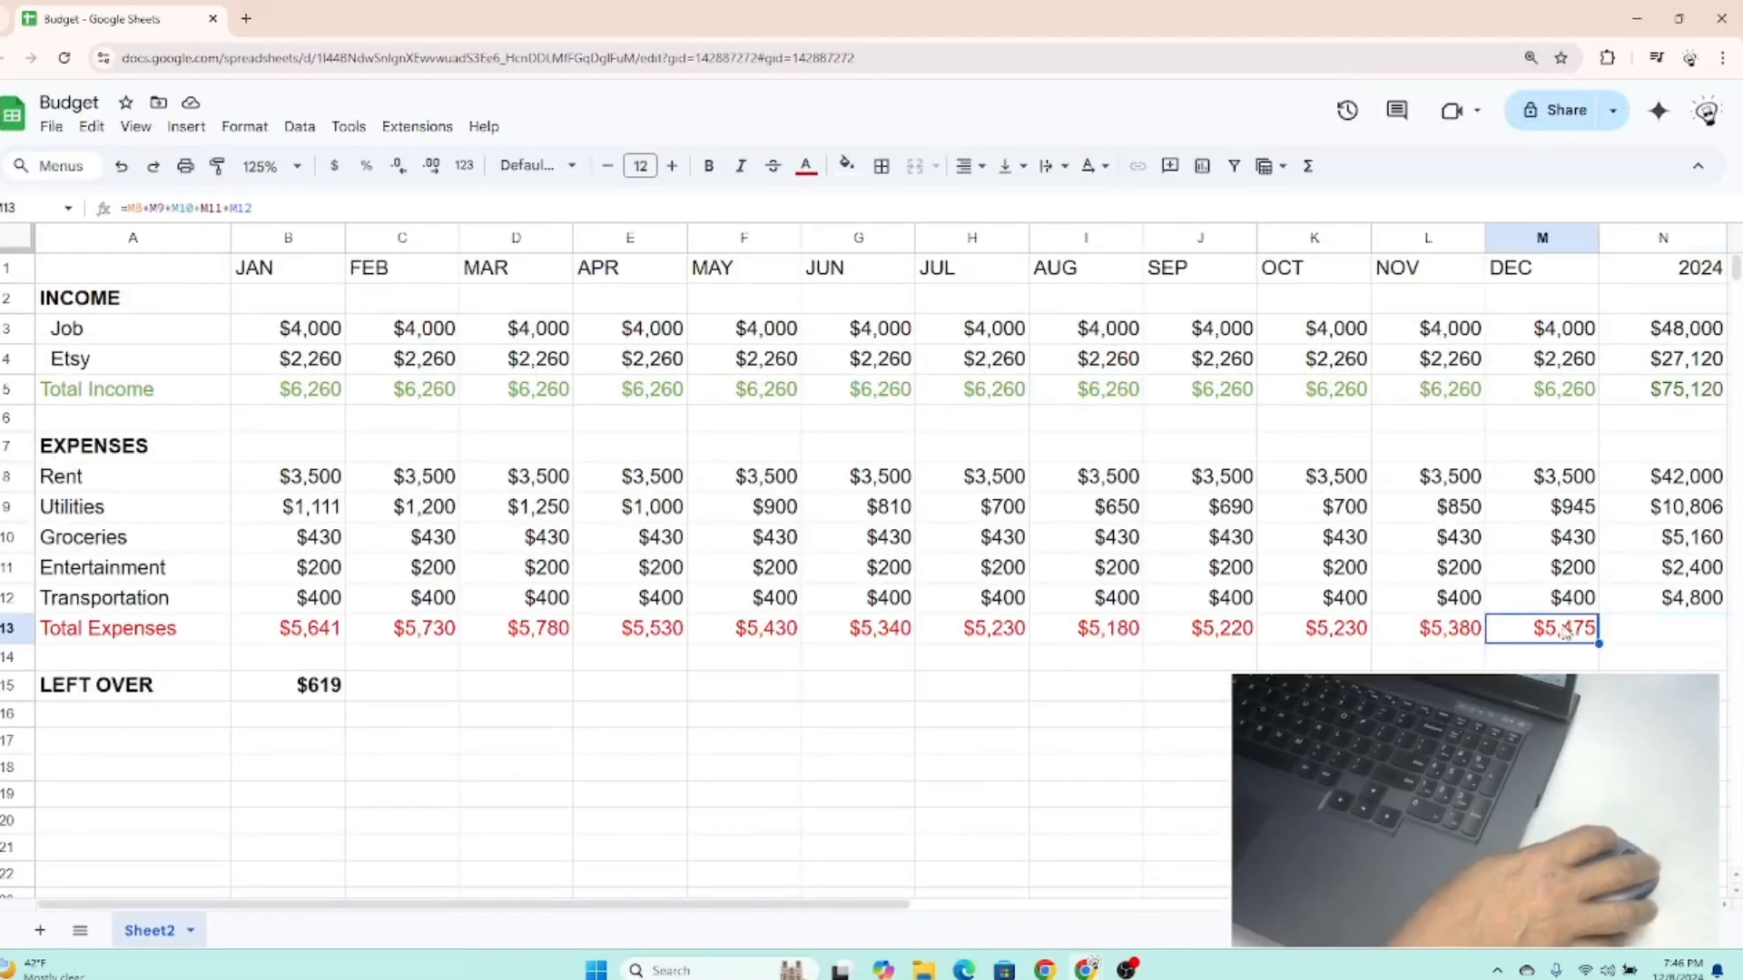
{"action": "left_click", "coordinate": [1658, 635]}
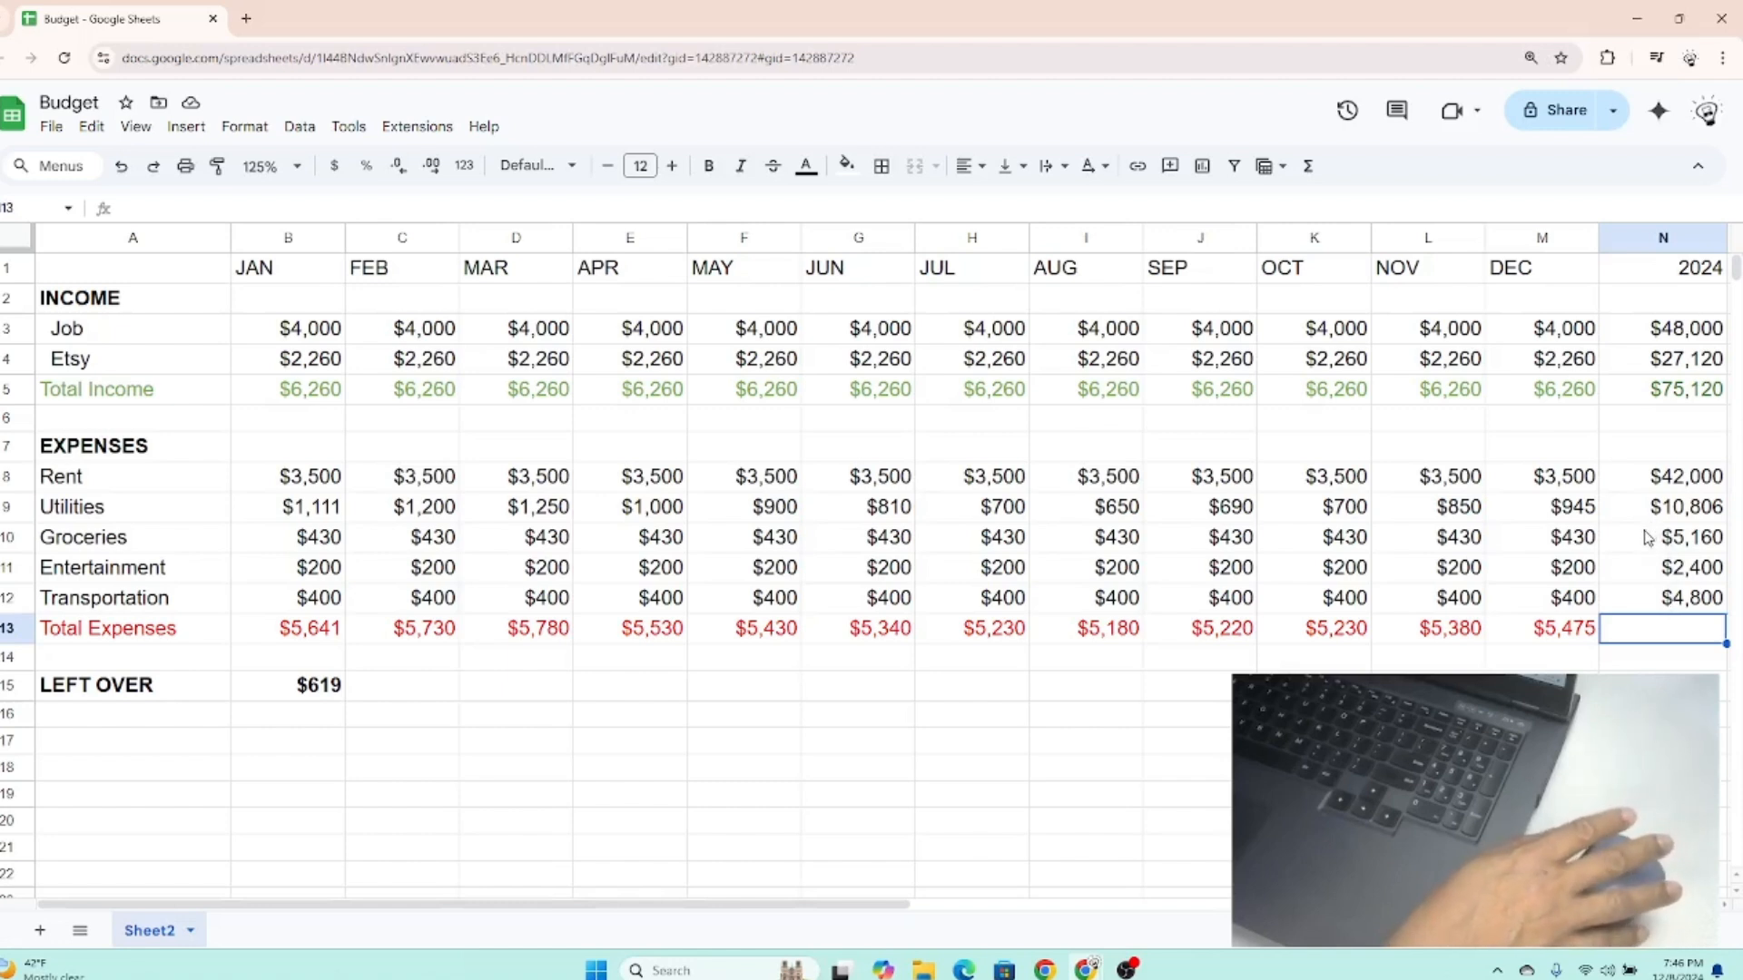
Total the year's expenses in cell N13 by summing the 2024 expense amounts with =SUM(N8:N12).
{"action": "type", "text": "="}
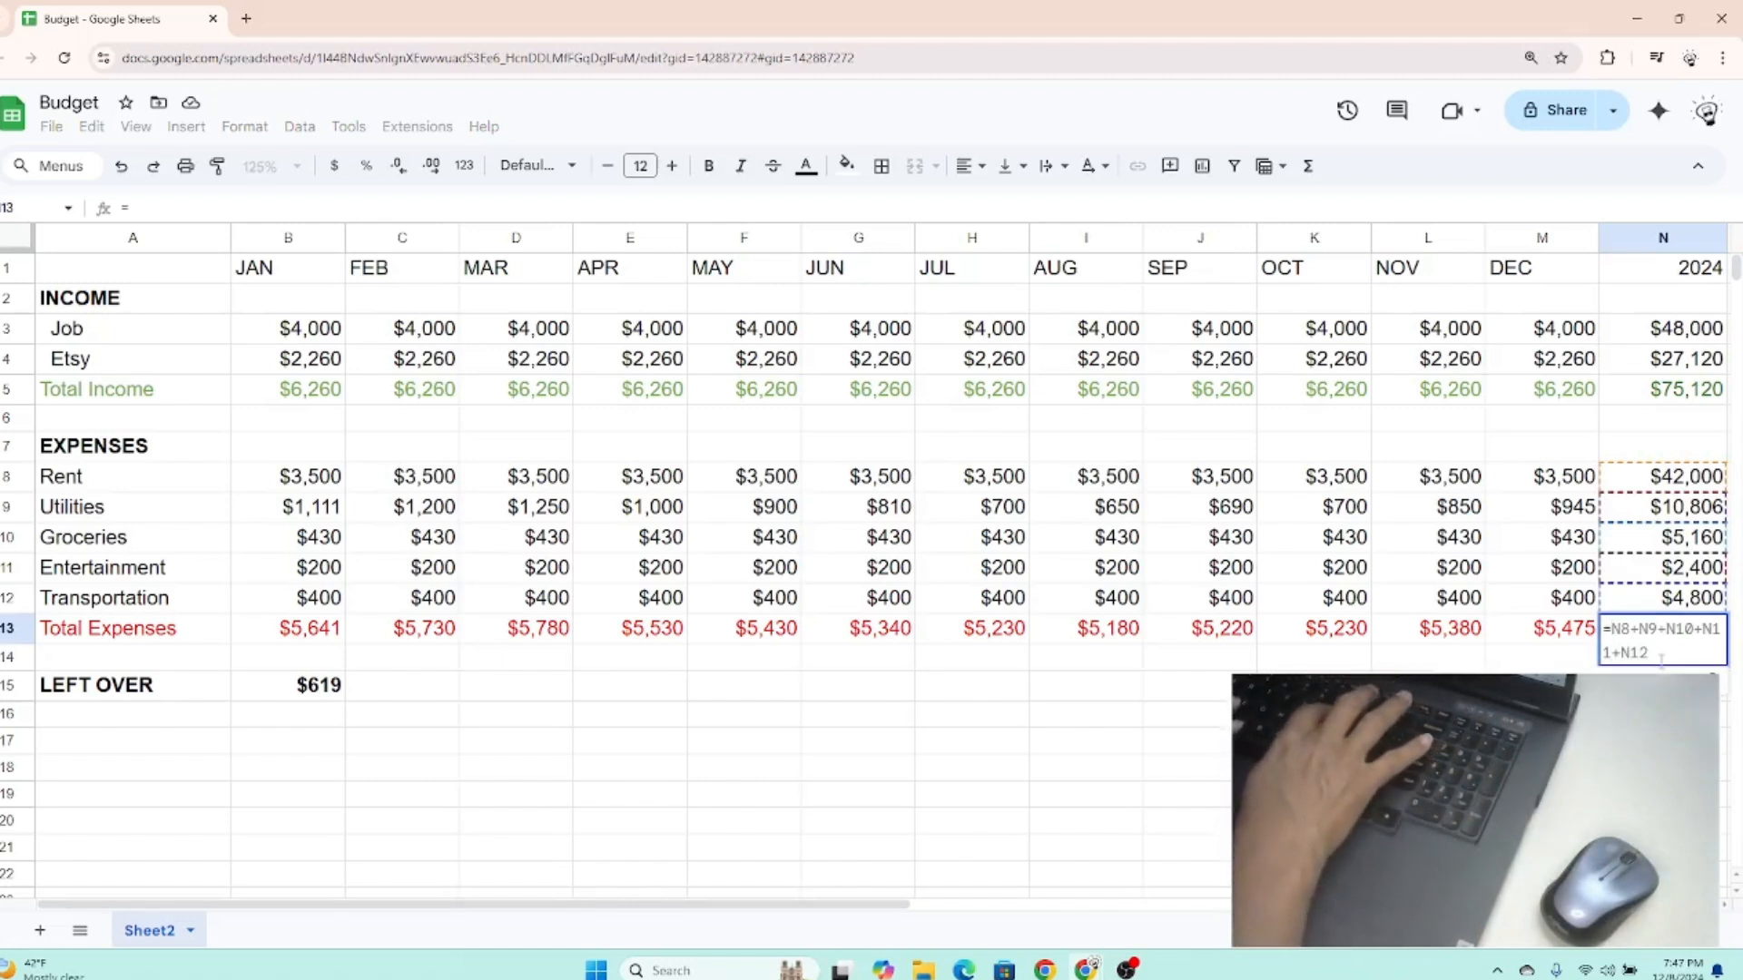
{"action": "type", "text": "SUM"}
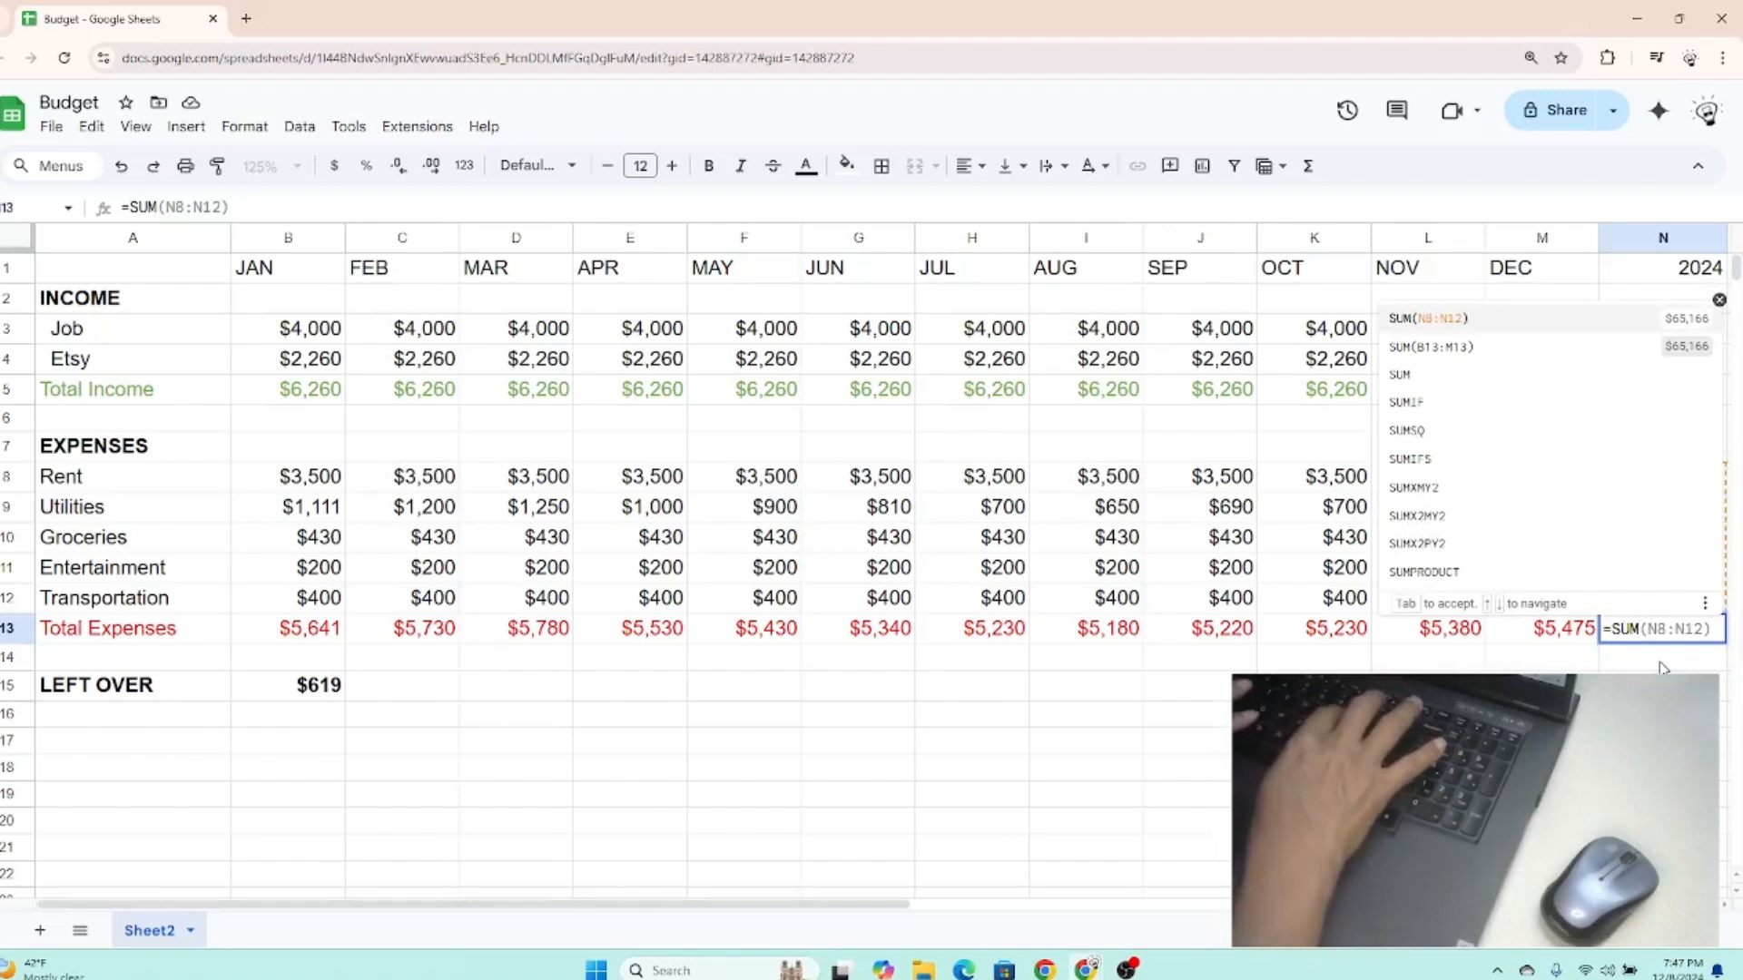
{"action": "key", "text": "Down"}
{"action": "key", "text": "Tab"}
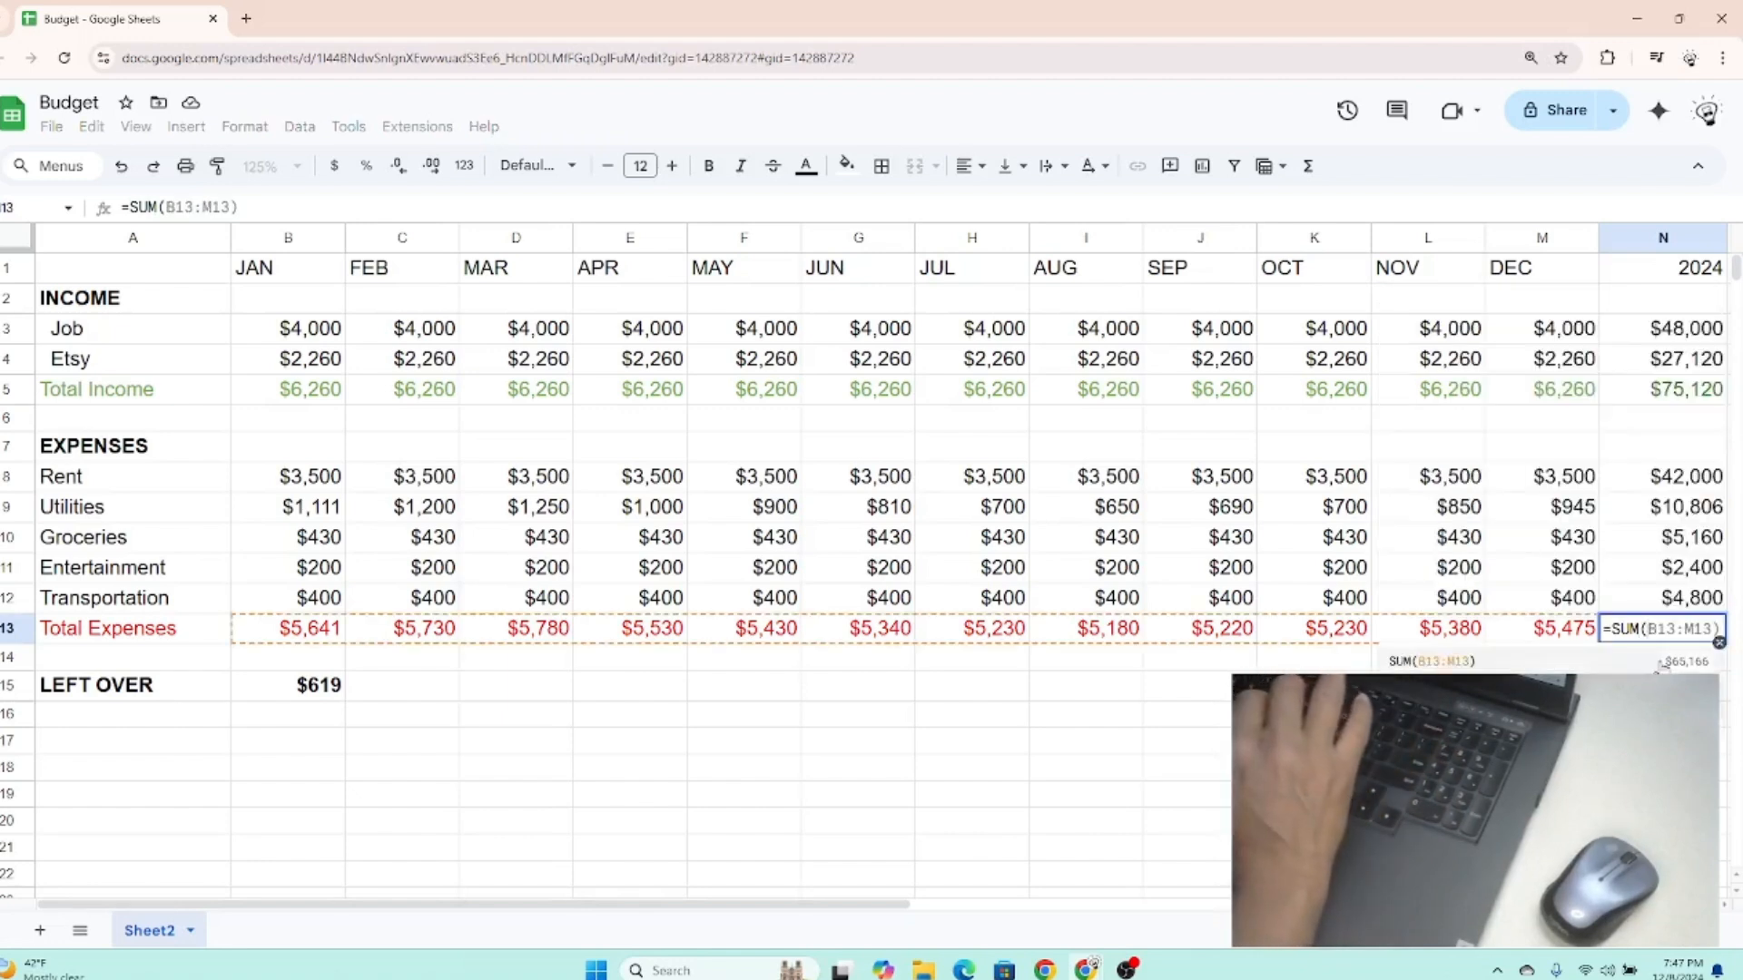
{"action": "key", "text": "BackSpace"}
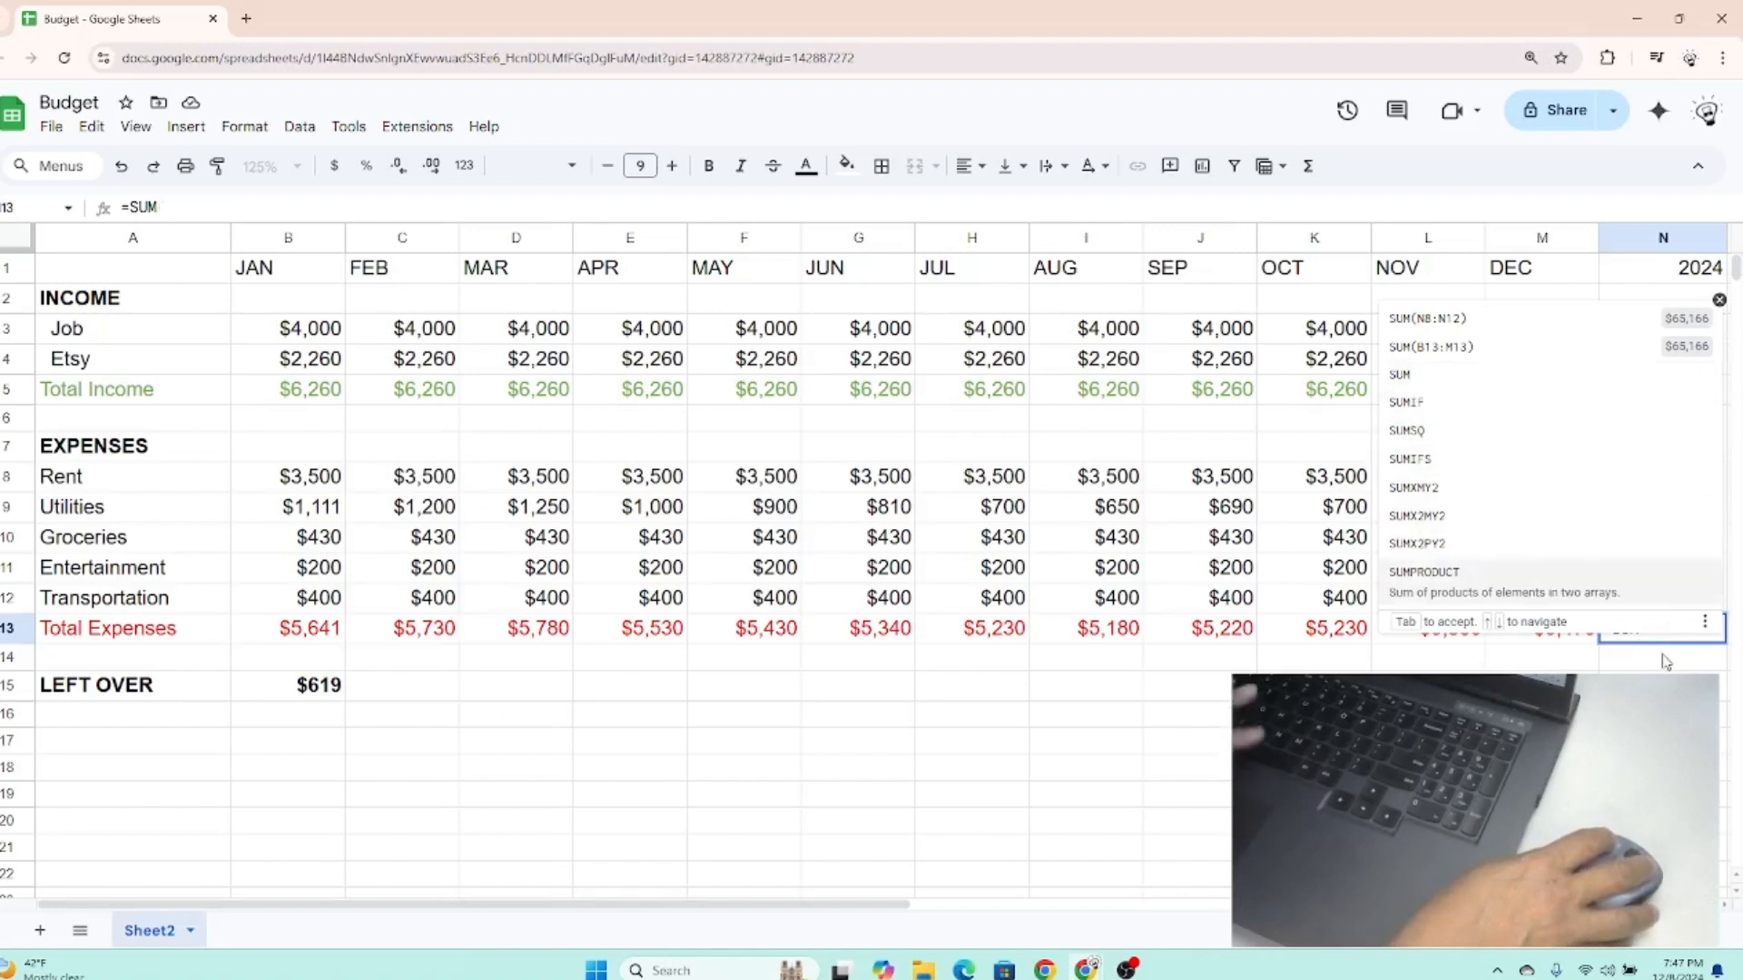
{"action": "key", "text": "BackSpace"}
{"action": "key", "text": "BackSpace"}
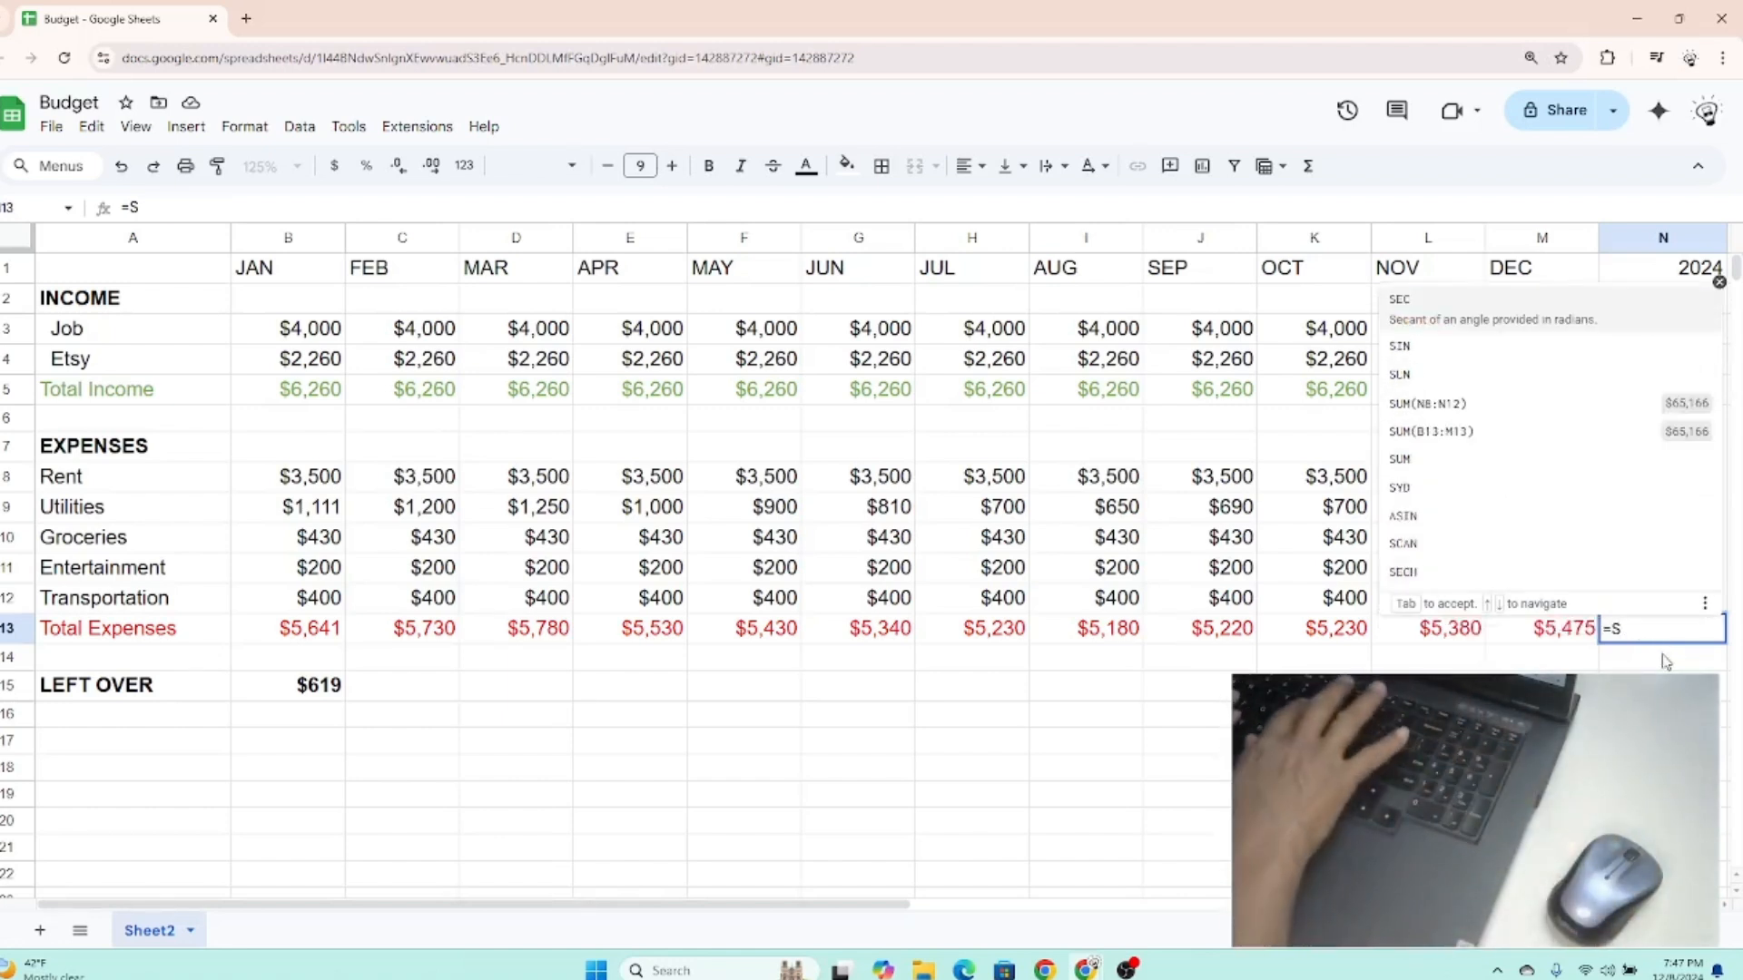
{"action": "type", "text": "UM"}
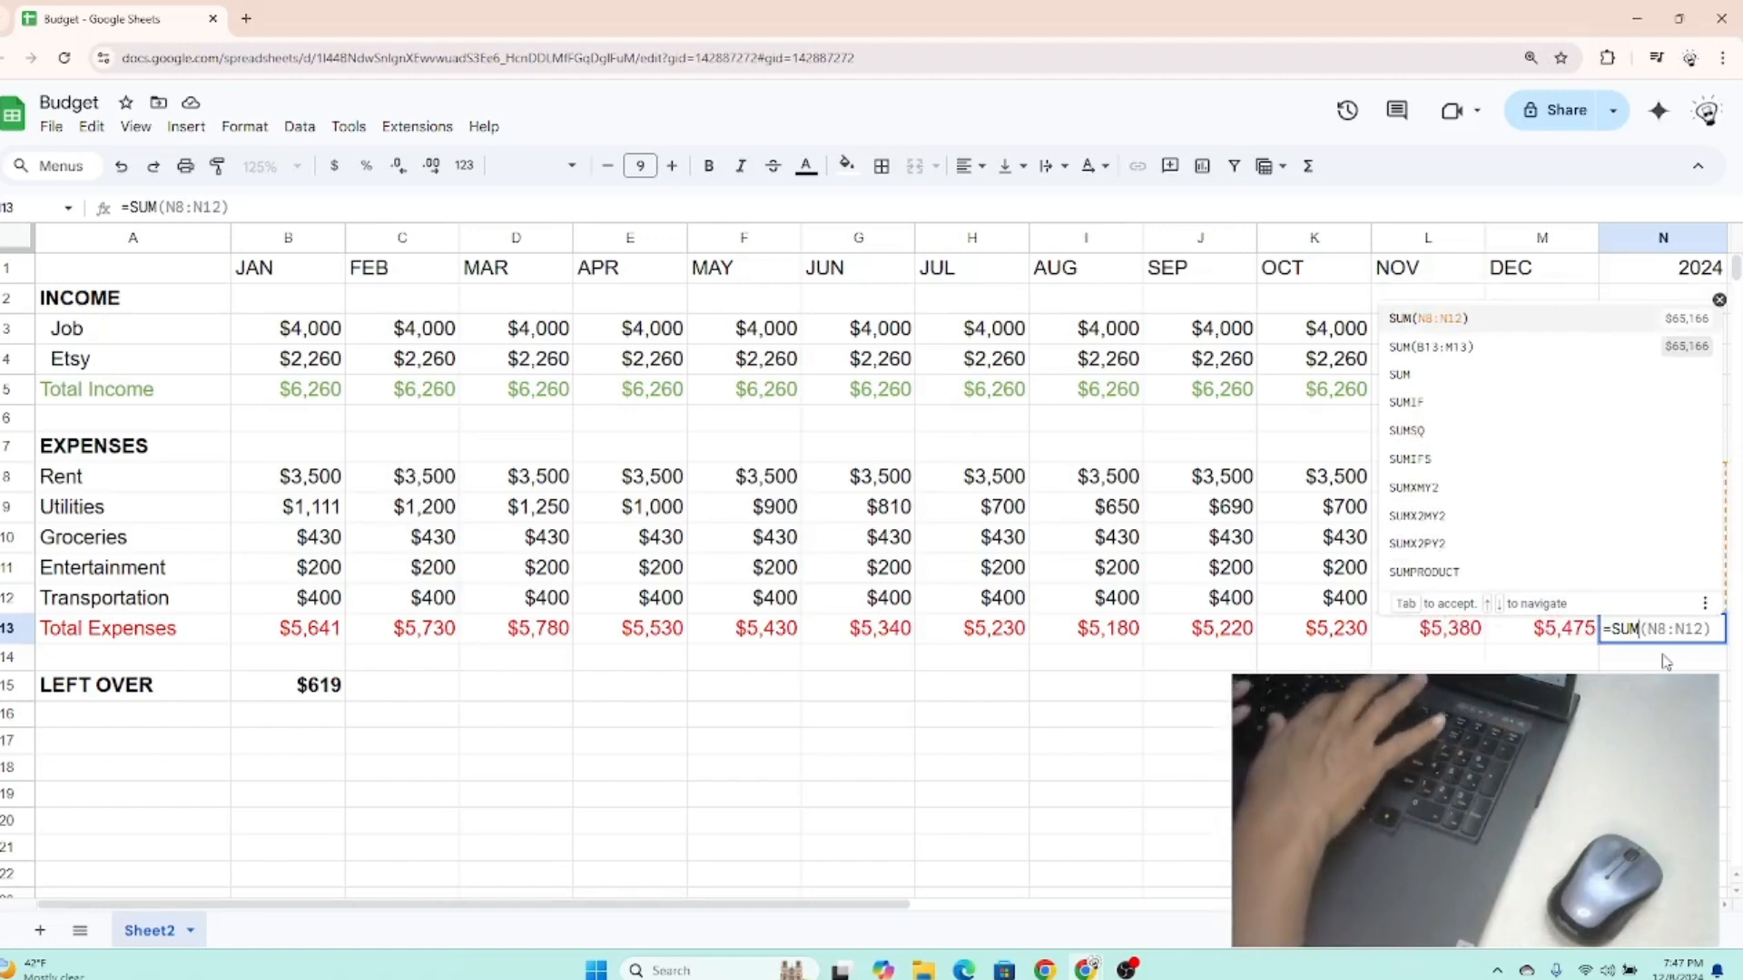
{"action": "key", "text": "Down"}
{"action": "key", "text": "Tab"}
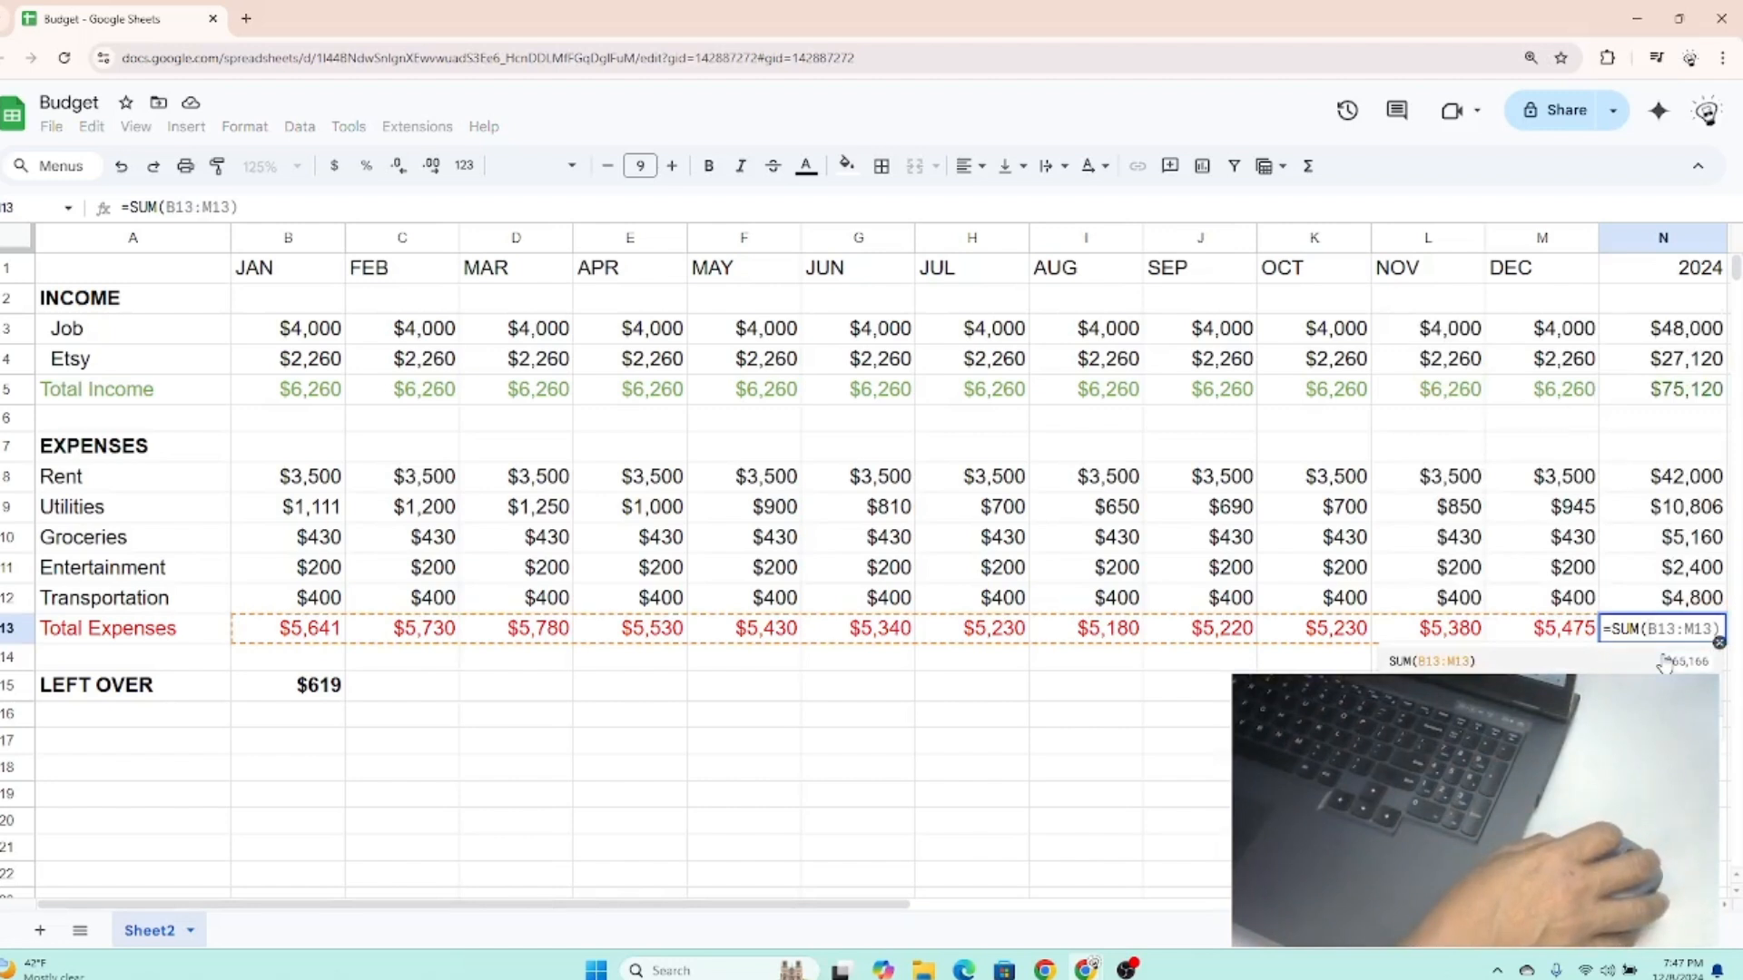
{"action": "left_click", "coordinate": [1647, 478]}
{"action": "left_click_drag", "start_coordinate": [1648, 478], "coordinate": [1673, 595]}
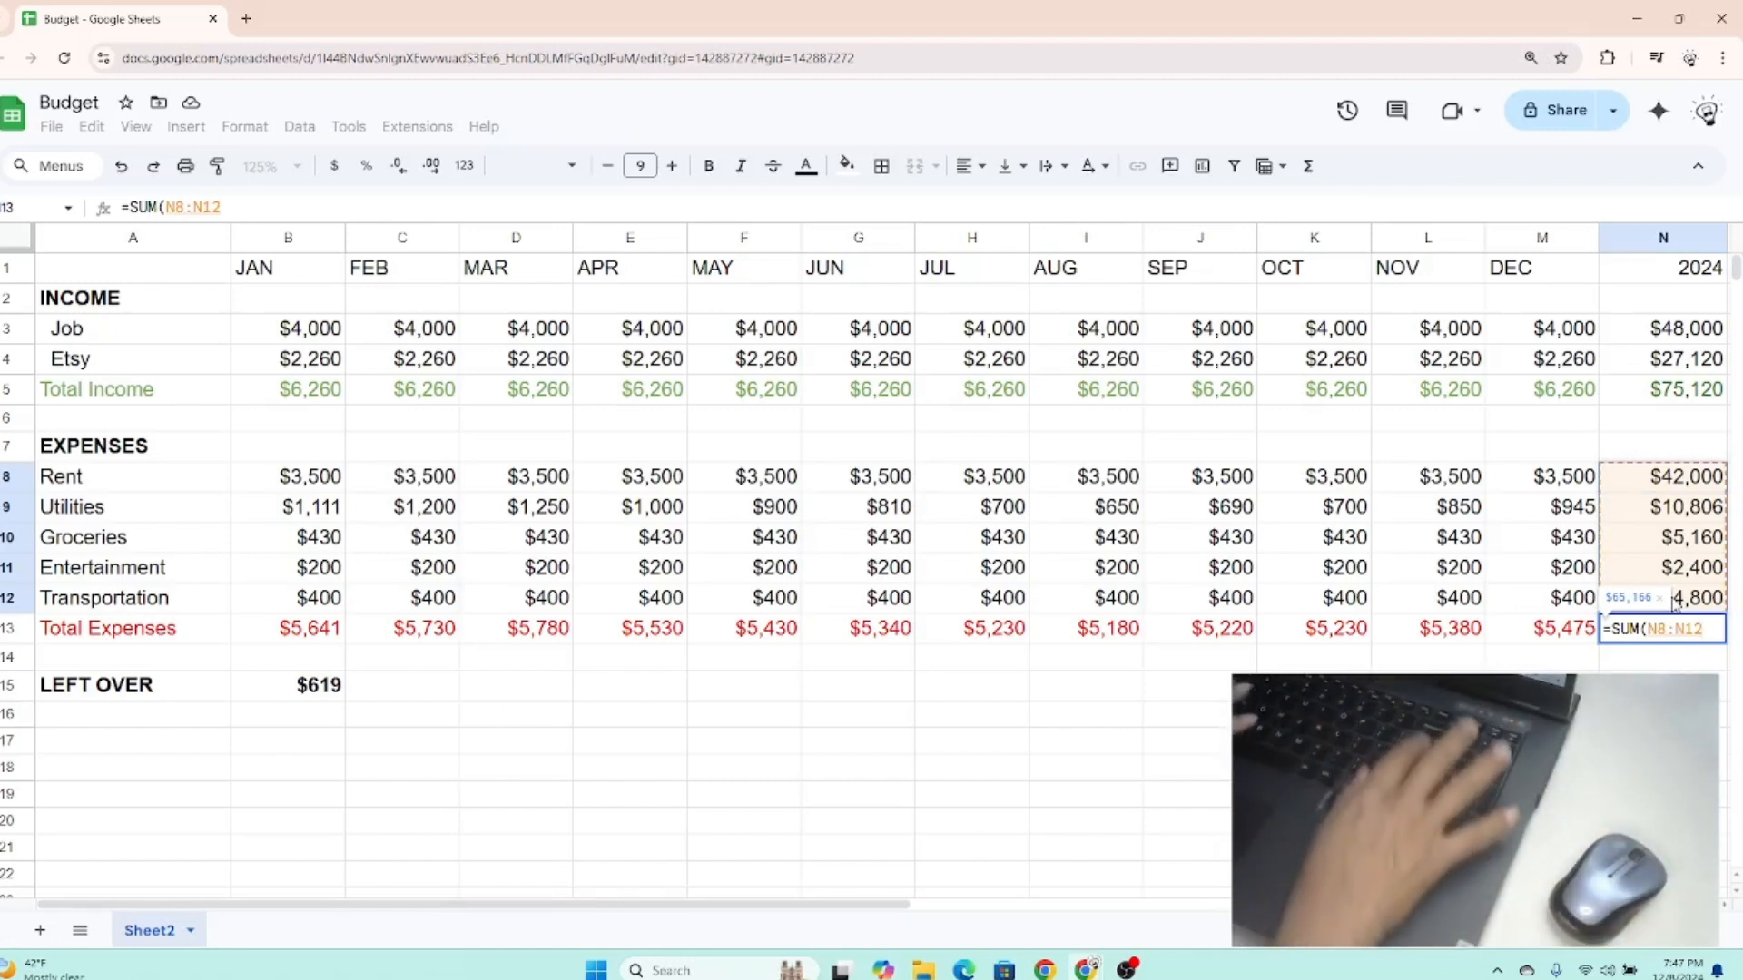
{"action": "key", "text": "Return"}
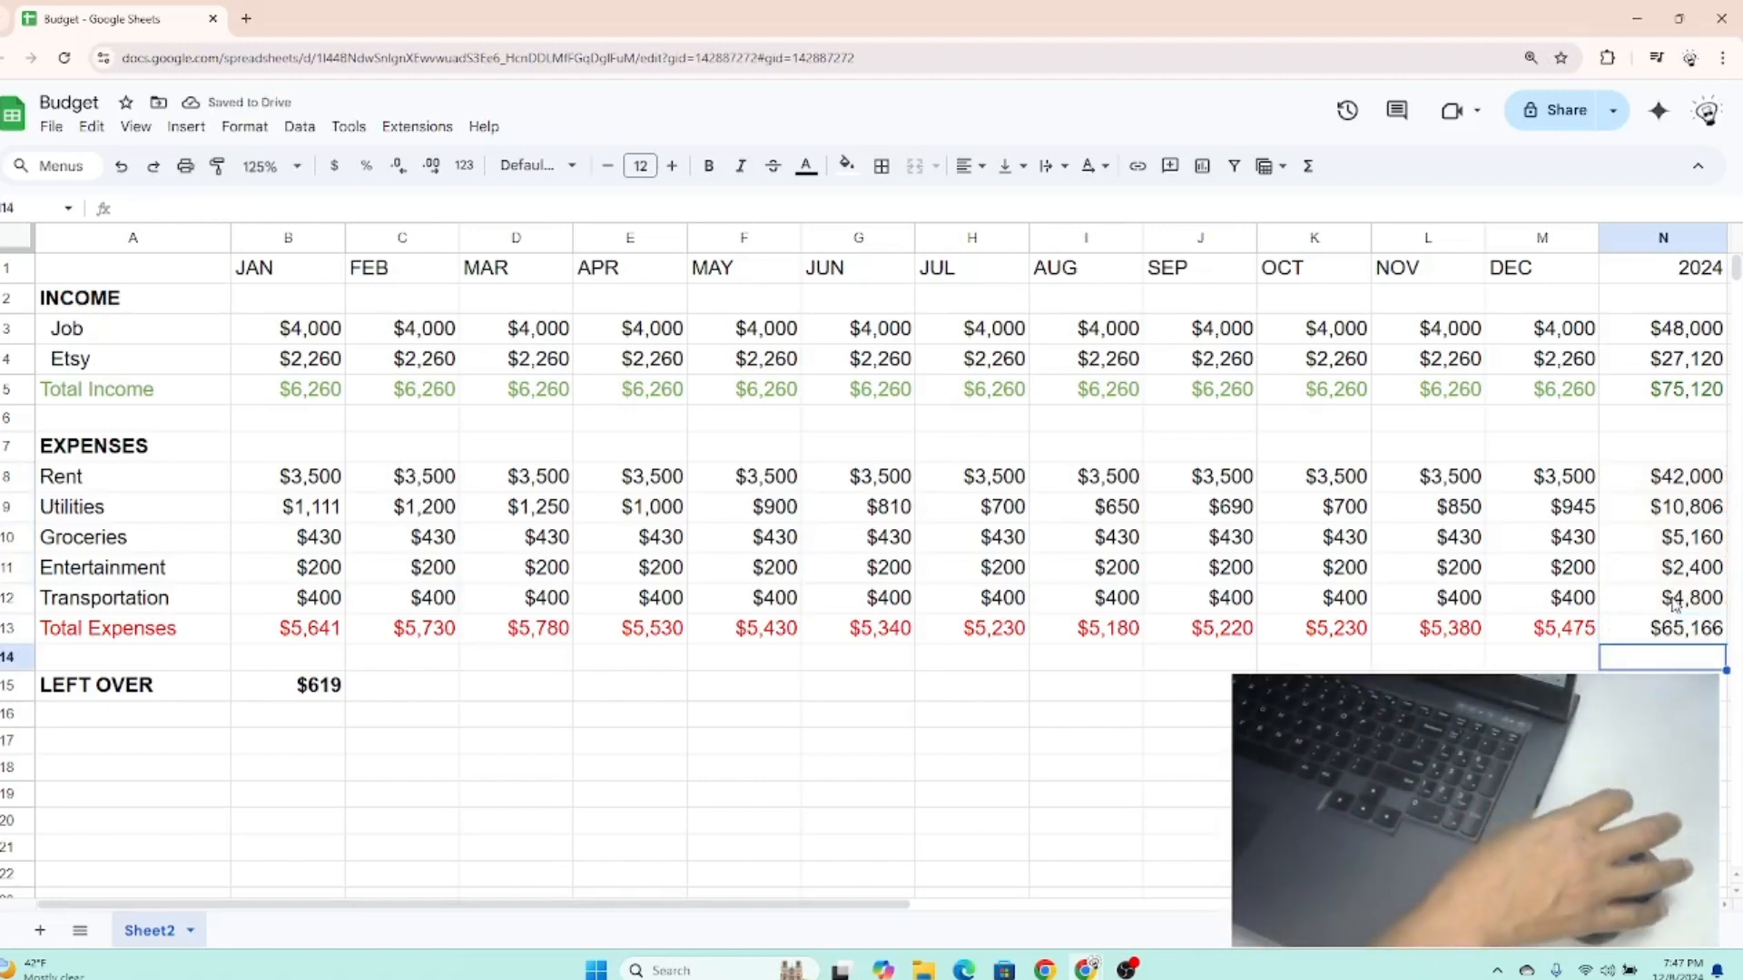
Colour the 2024 Total Expenses amount in cell N13 red to match the rest of its row.
{"action": "left_click", "coordinate": [427, 695]}
{"action": "left_click", "coordinate": [1647, 633]}
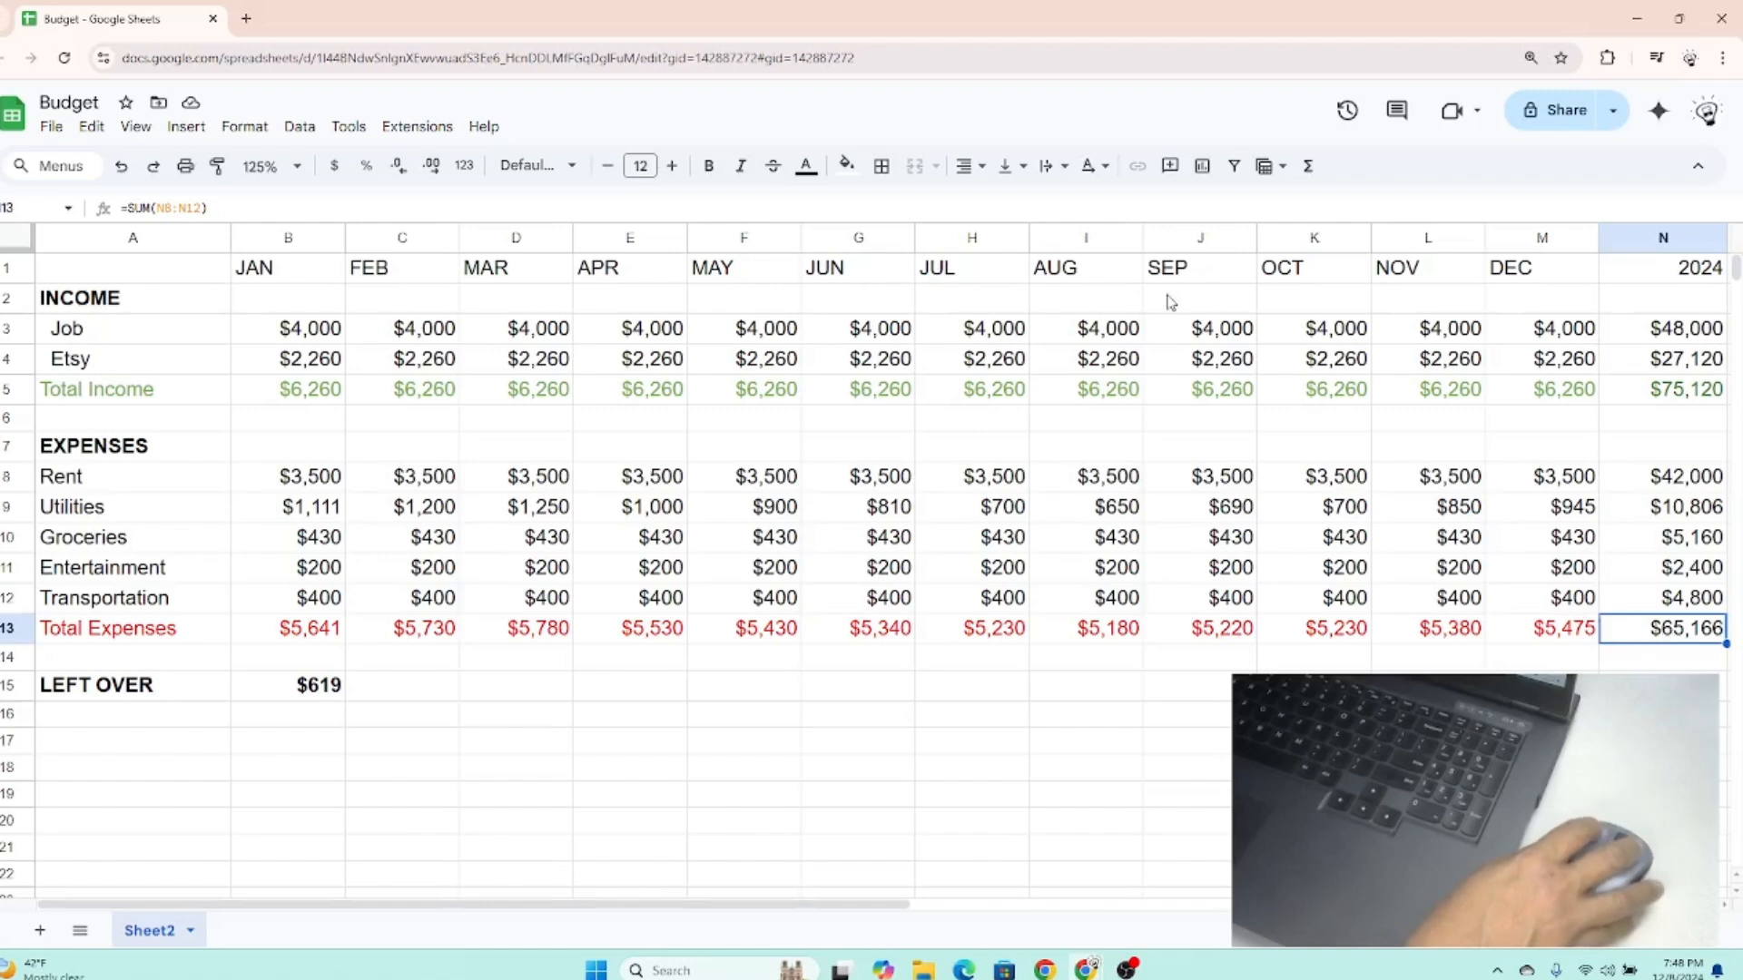
{"action": "left_click", "coordinate": [805, 168]}
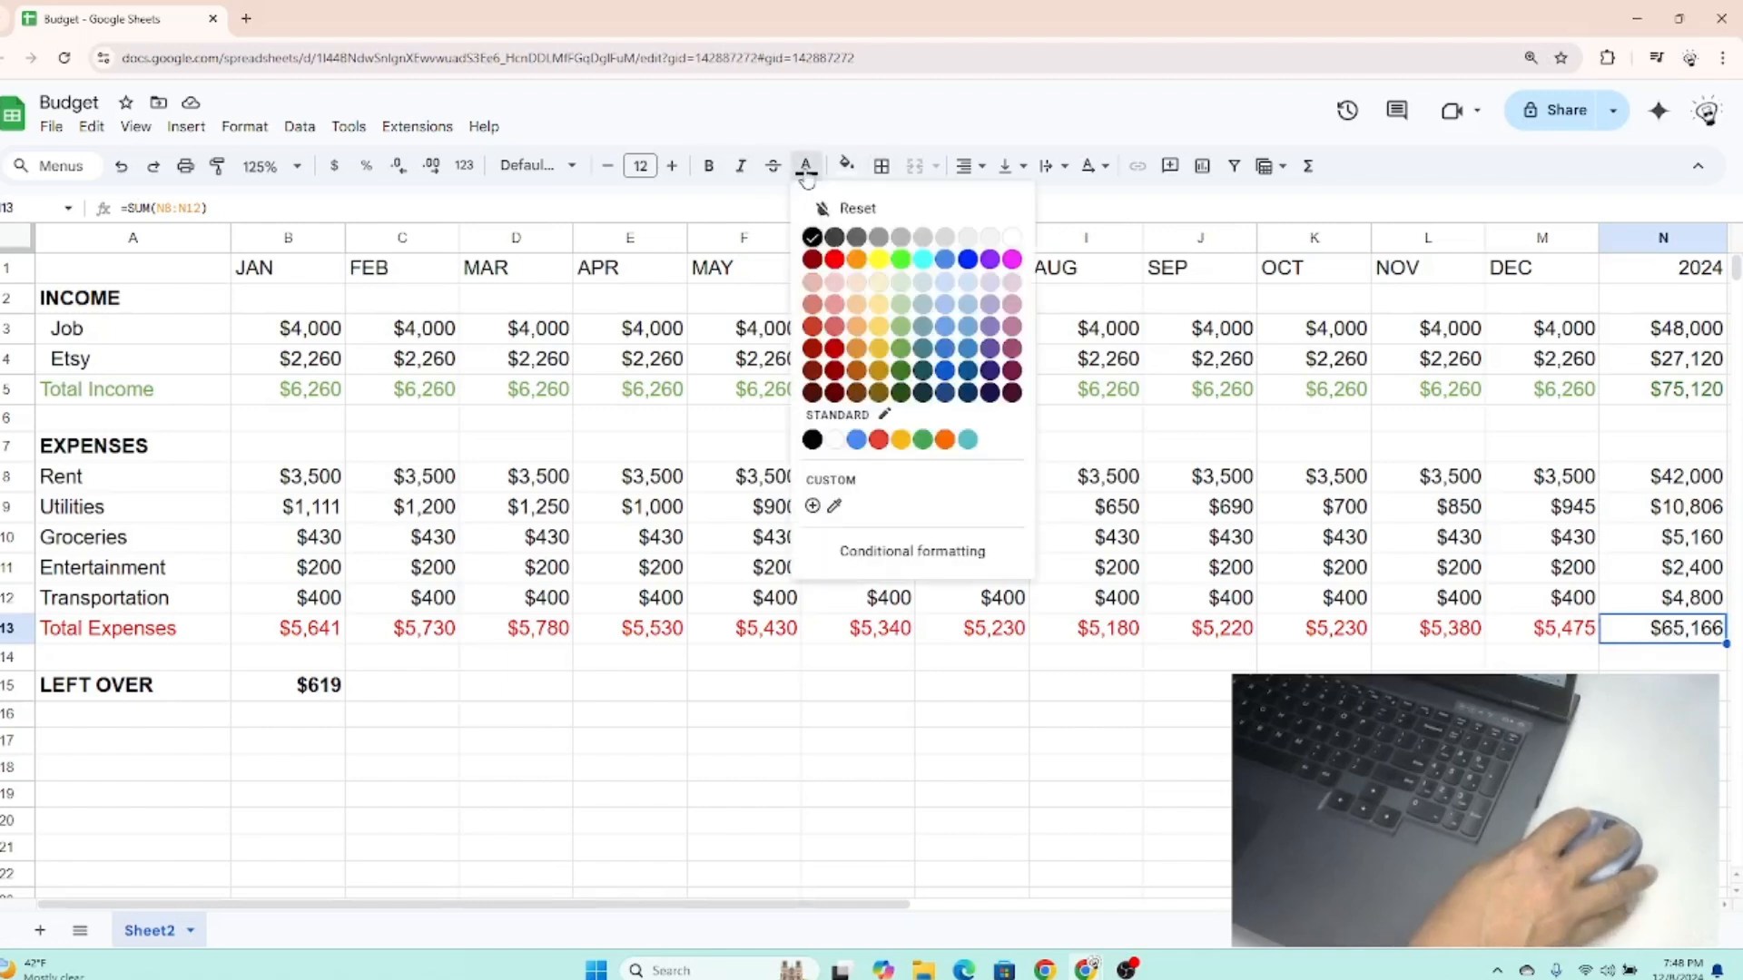
{"action": "left_click", "coordinate": [835, 262]}
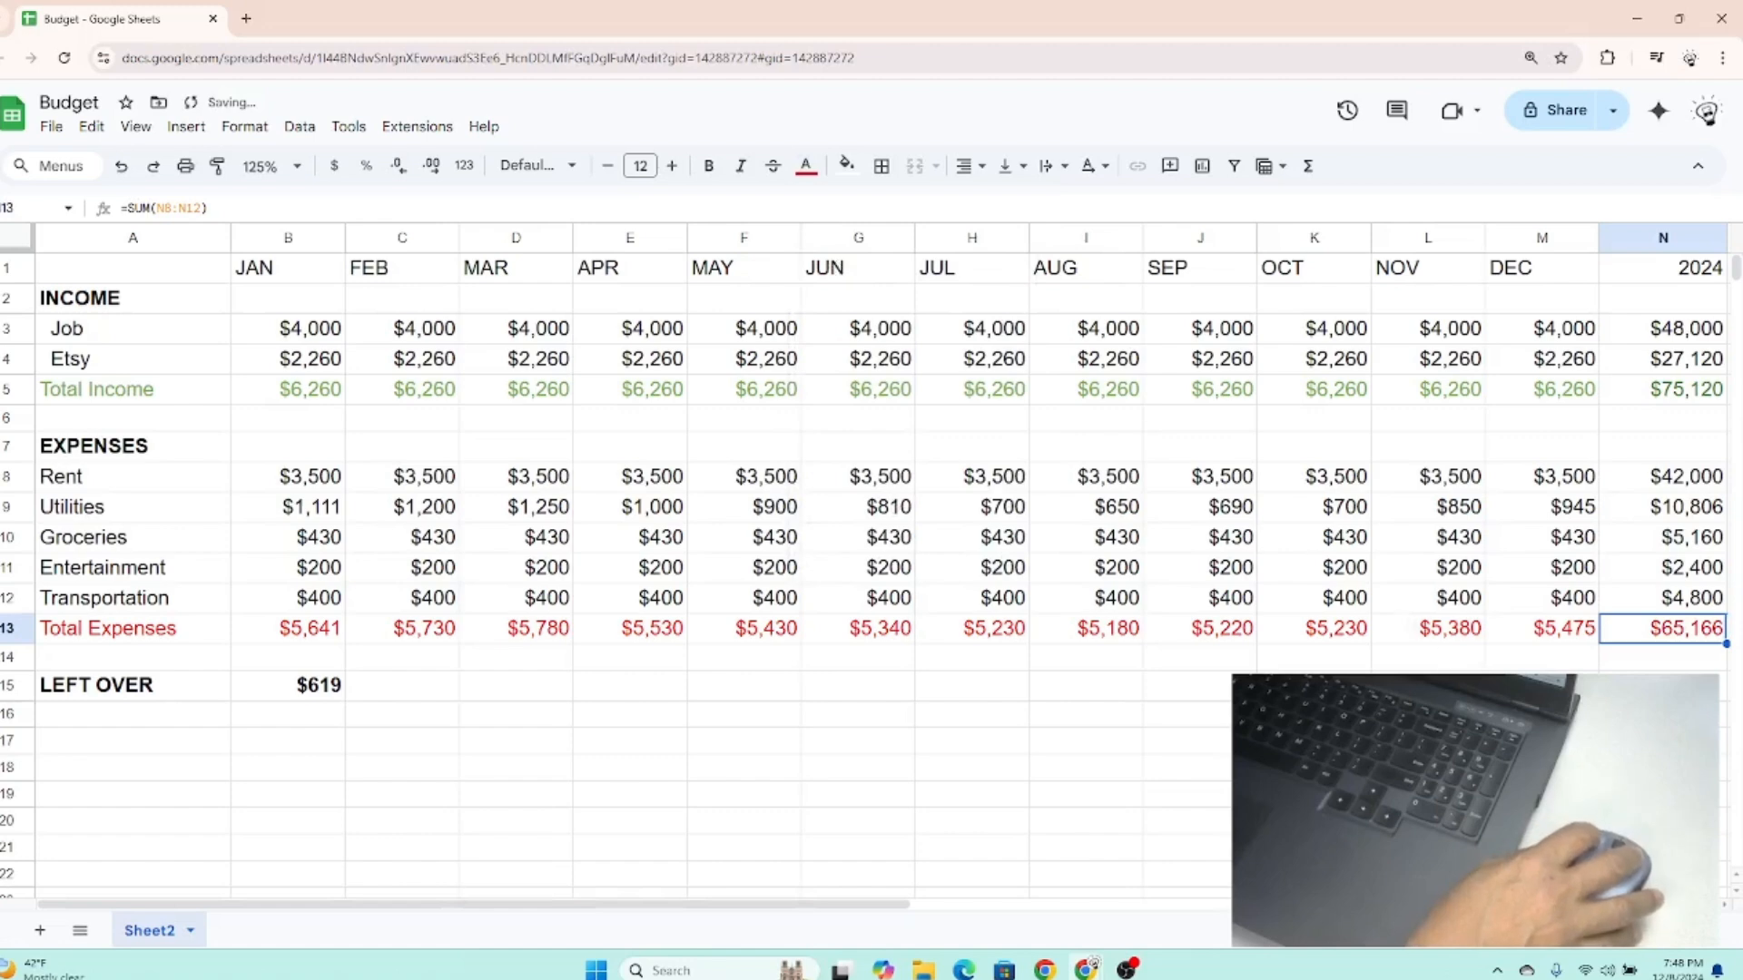
{"action": "left_click", "coordinate": [1428, 714]}
Set the sheet zoom to 100% so the whole budget fits with room beyond the 2024 column.
{"action": "scroll", "coordinate": [632, 405], "scroll_direction": "down", "scroll_amount": 5}
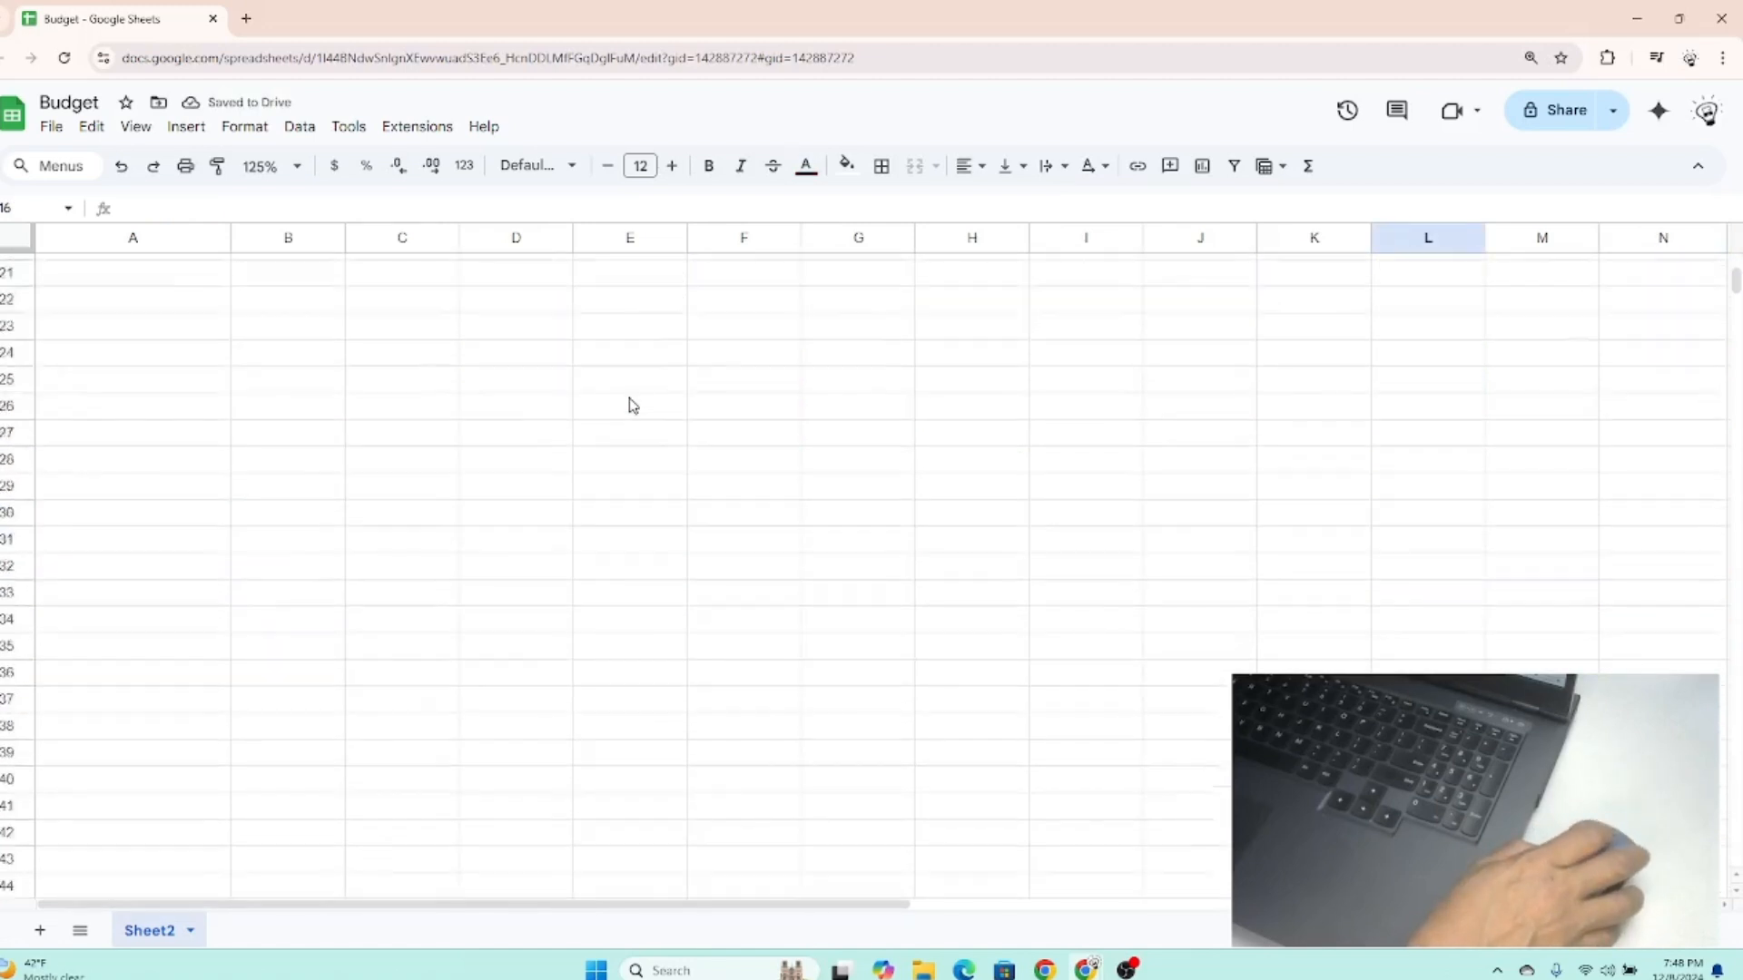
{"action": "scroll", "coordinate": [632, 405], "scroll_direction": "up", "scroll_amount": 5}
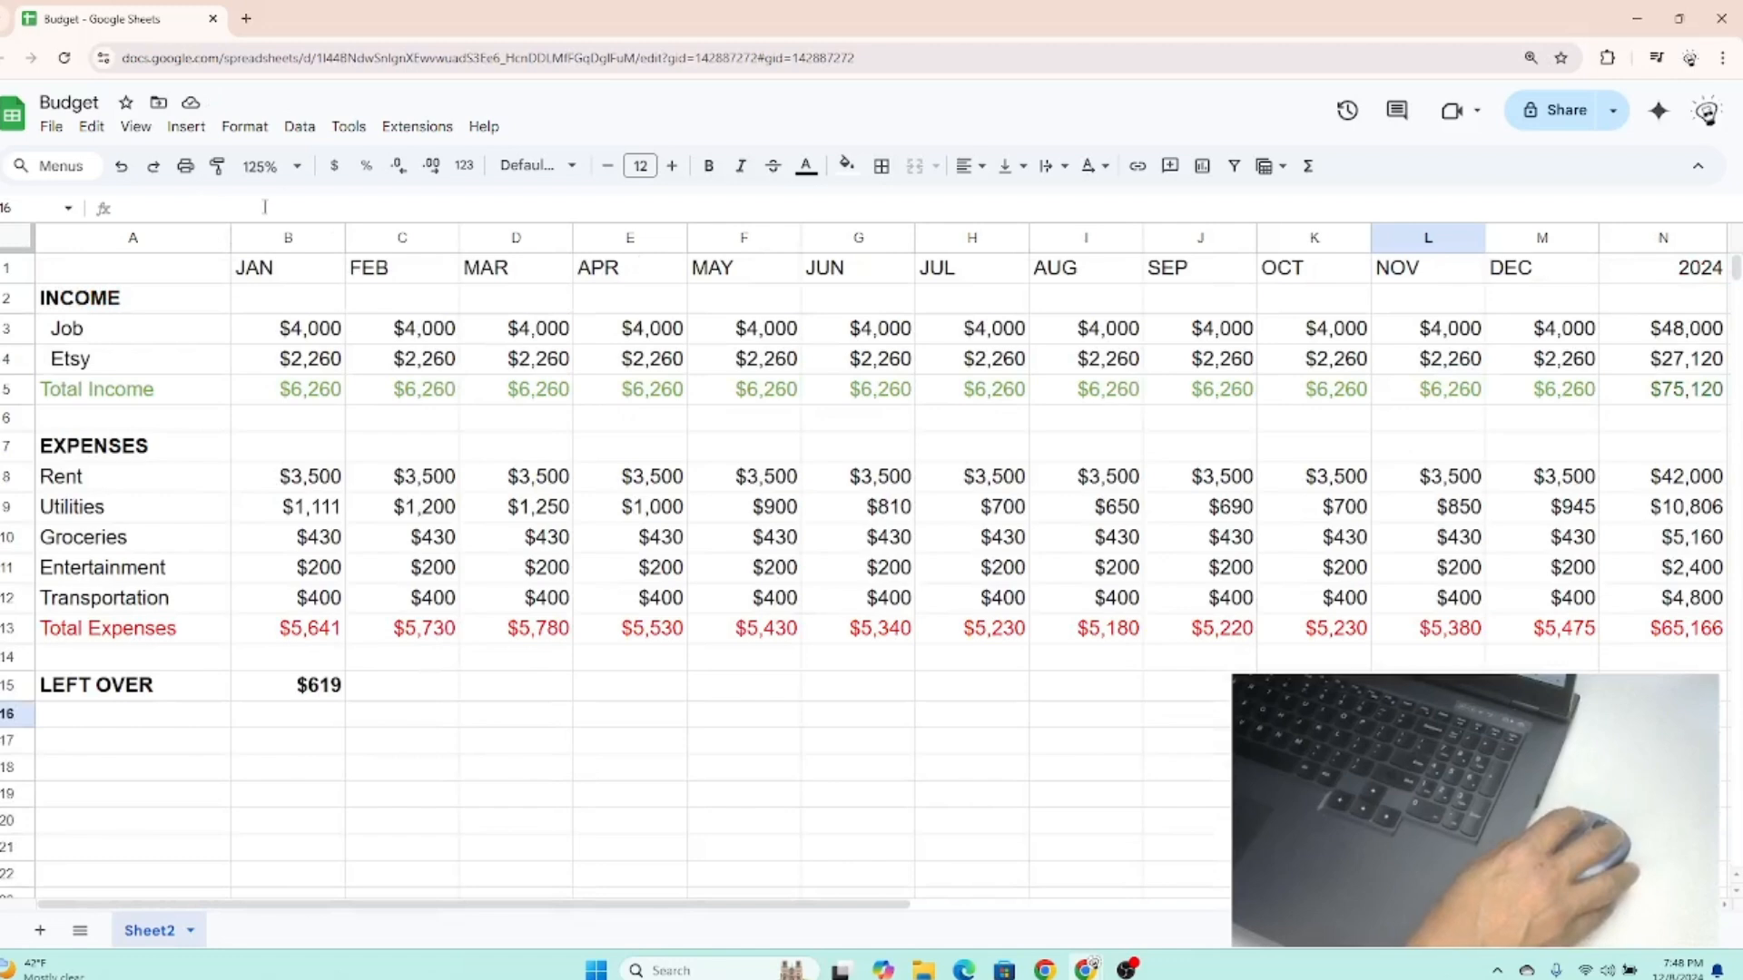
{"action": "left_click", "coordinate": [271, 165]}
{"action": "left_click", "coordinate": [268, 301]}
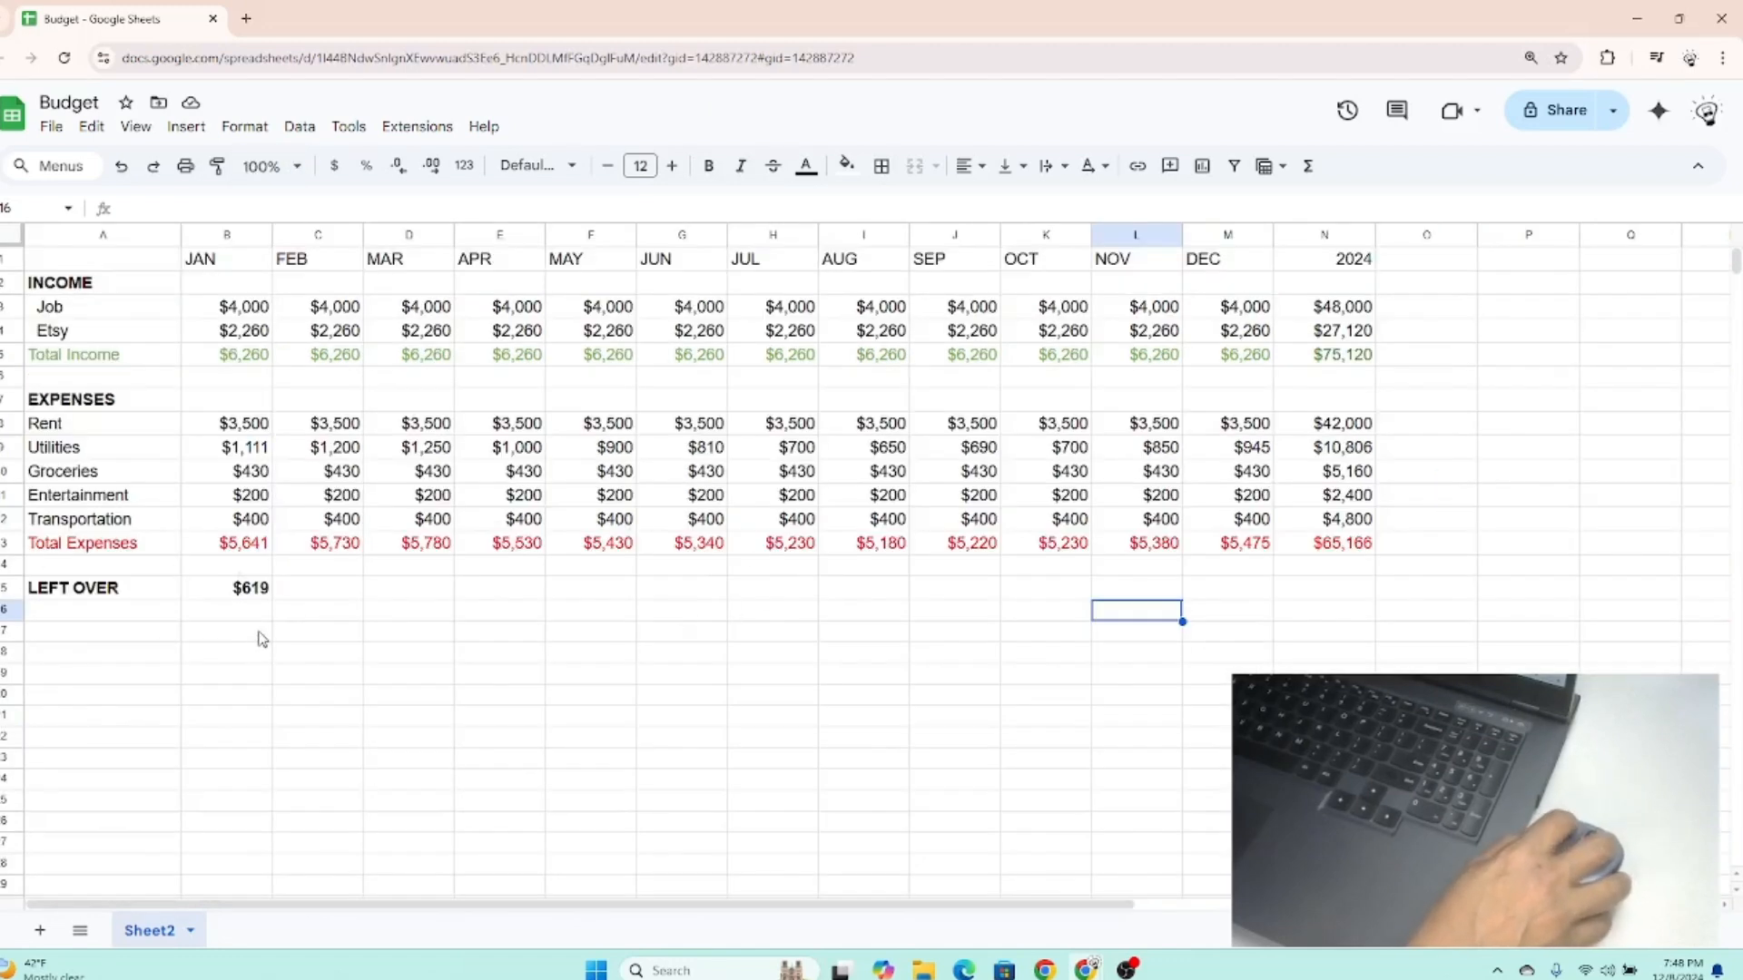
Copy January's LEFT OVER formula from B15 and paste it across February to 2024 in C15:N15.
{"action": "left_click", "coordinate": [247, 598]}
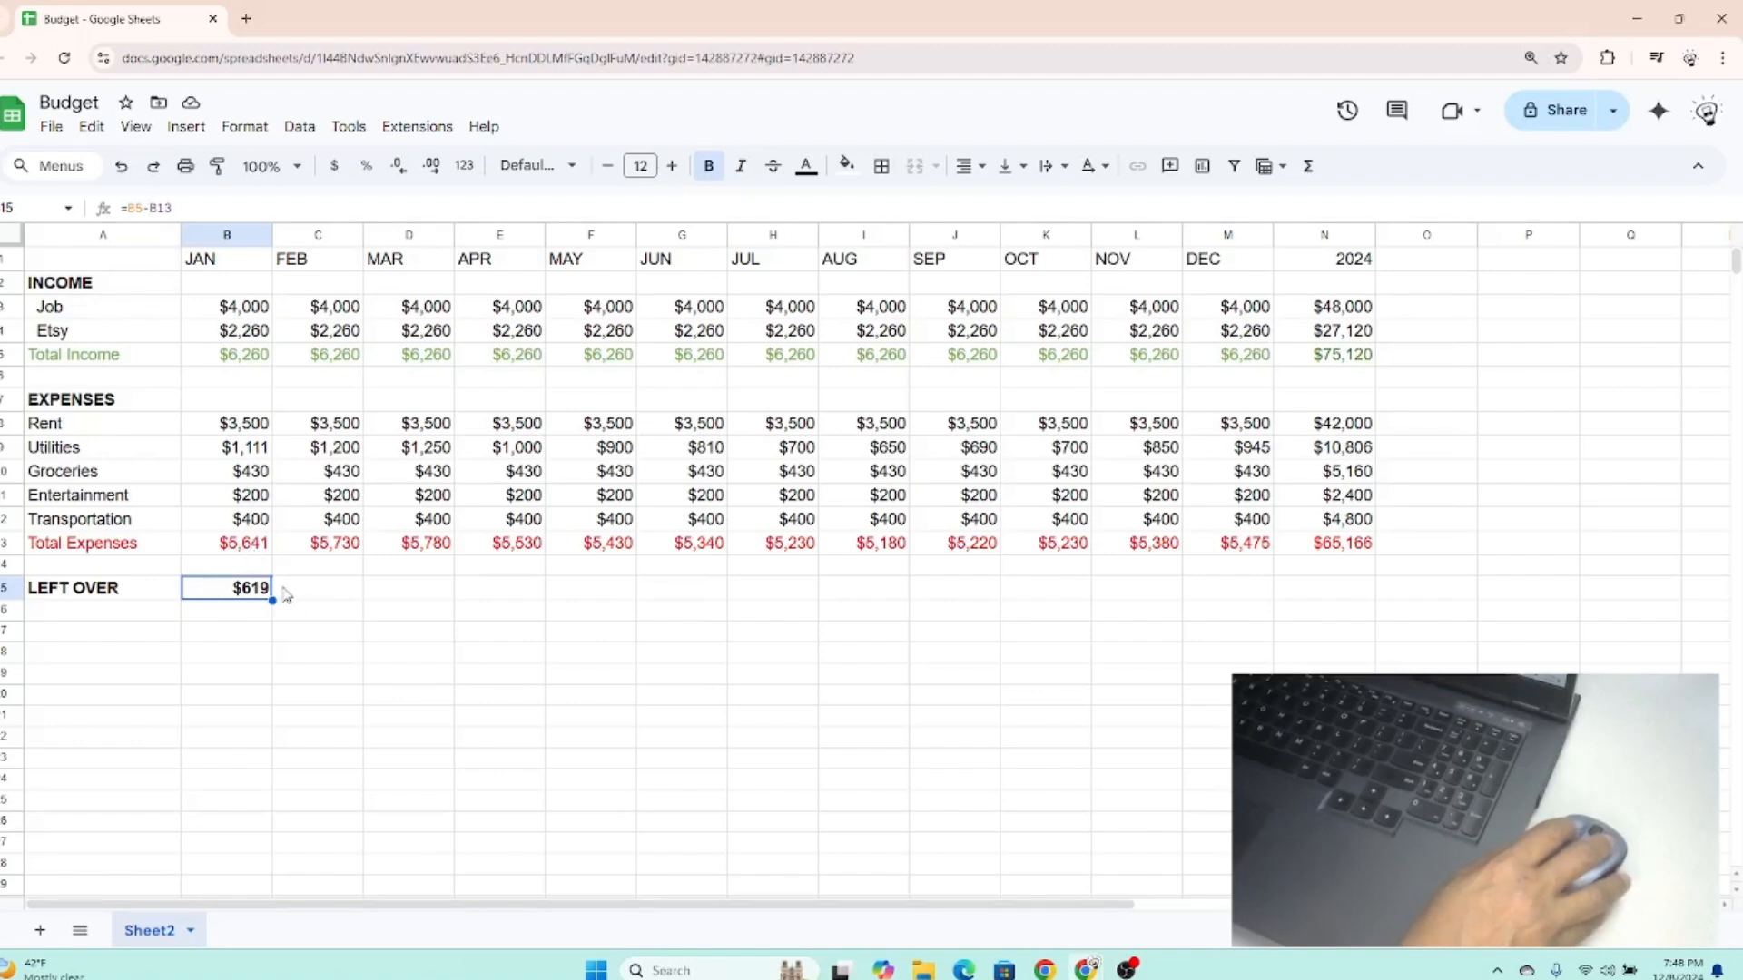
{"action": "left_click", "coordinate": [301, 596]}
{"action": "left_click", "coordinate": [387, 603]}
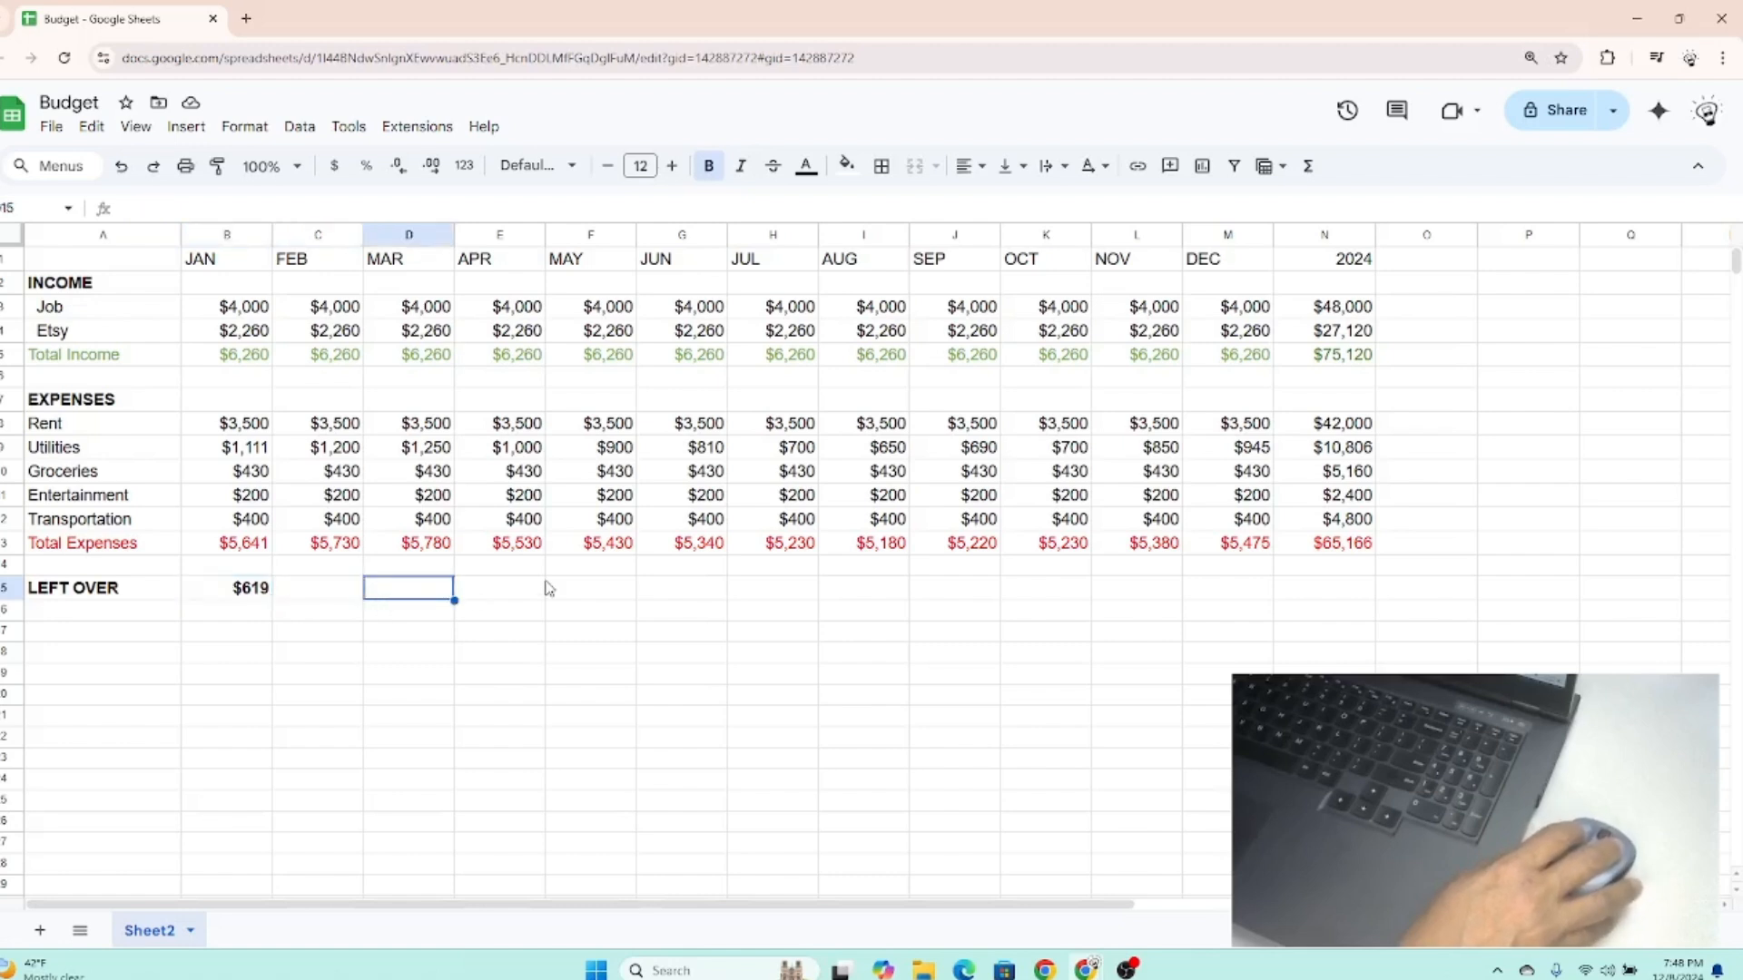
{"action": "left_click", "coordinate": [247, 594]}
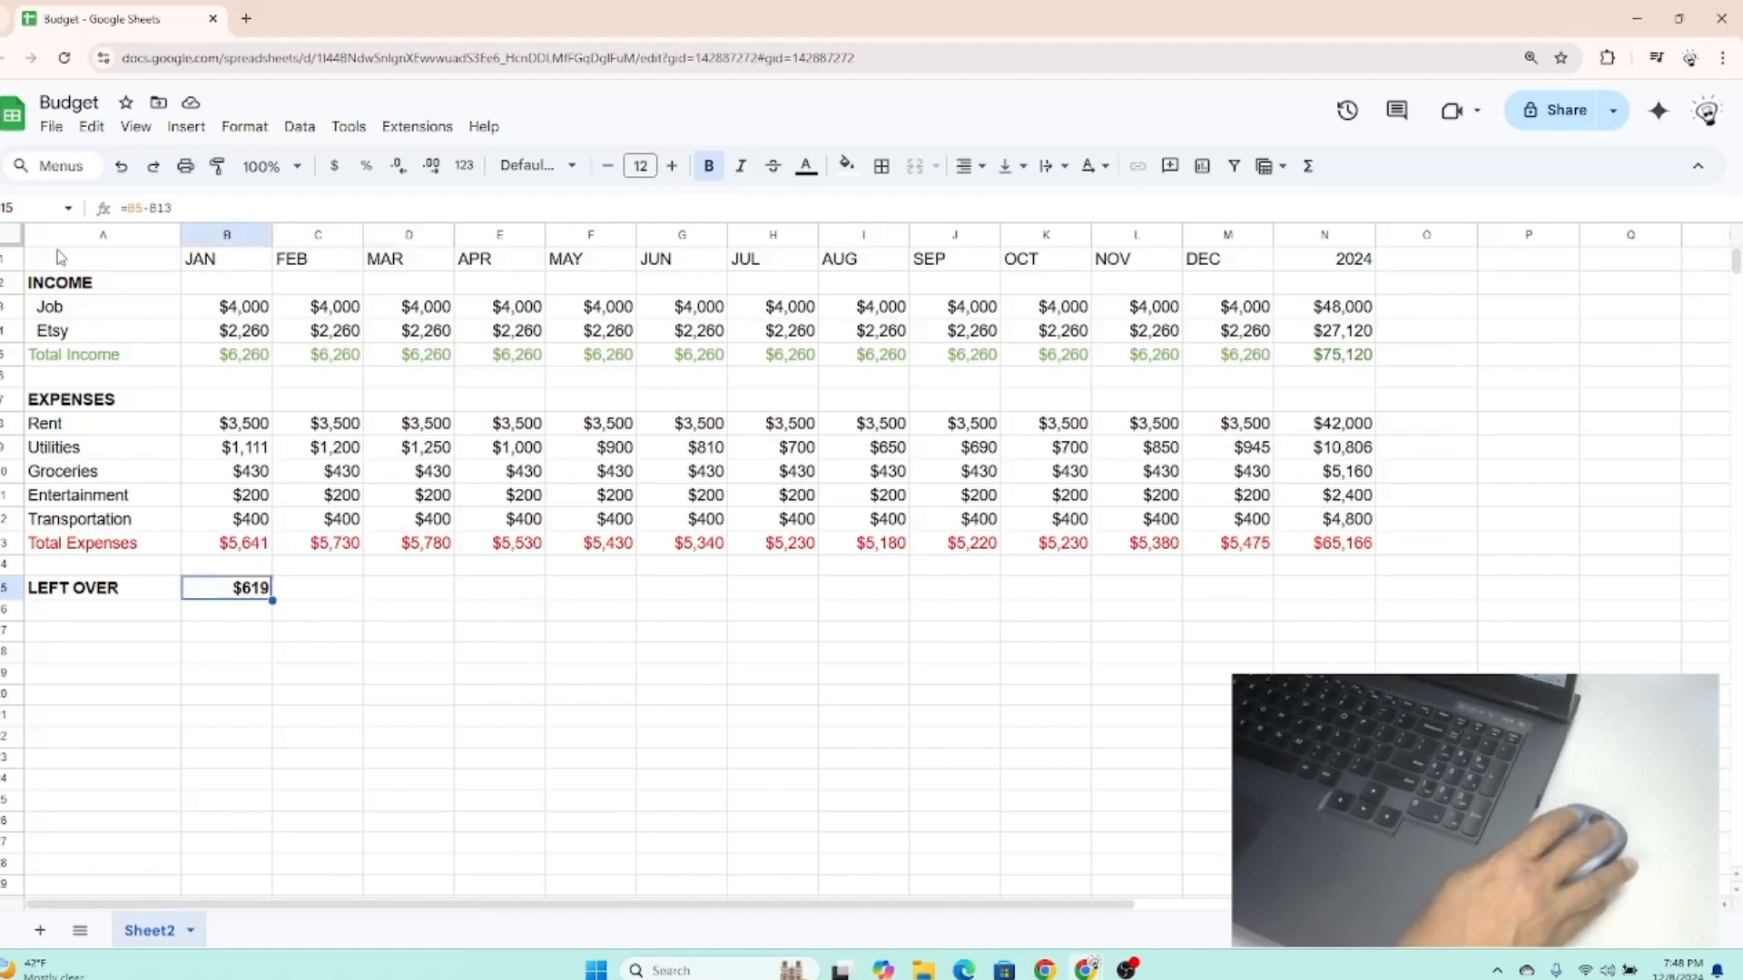
{"action": "left_click", "coordinate": [91, 127]}
{"action": "left_click", "coordinate": [136, 273]}
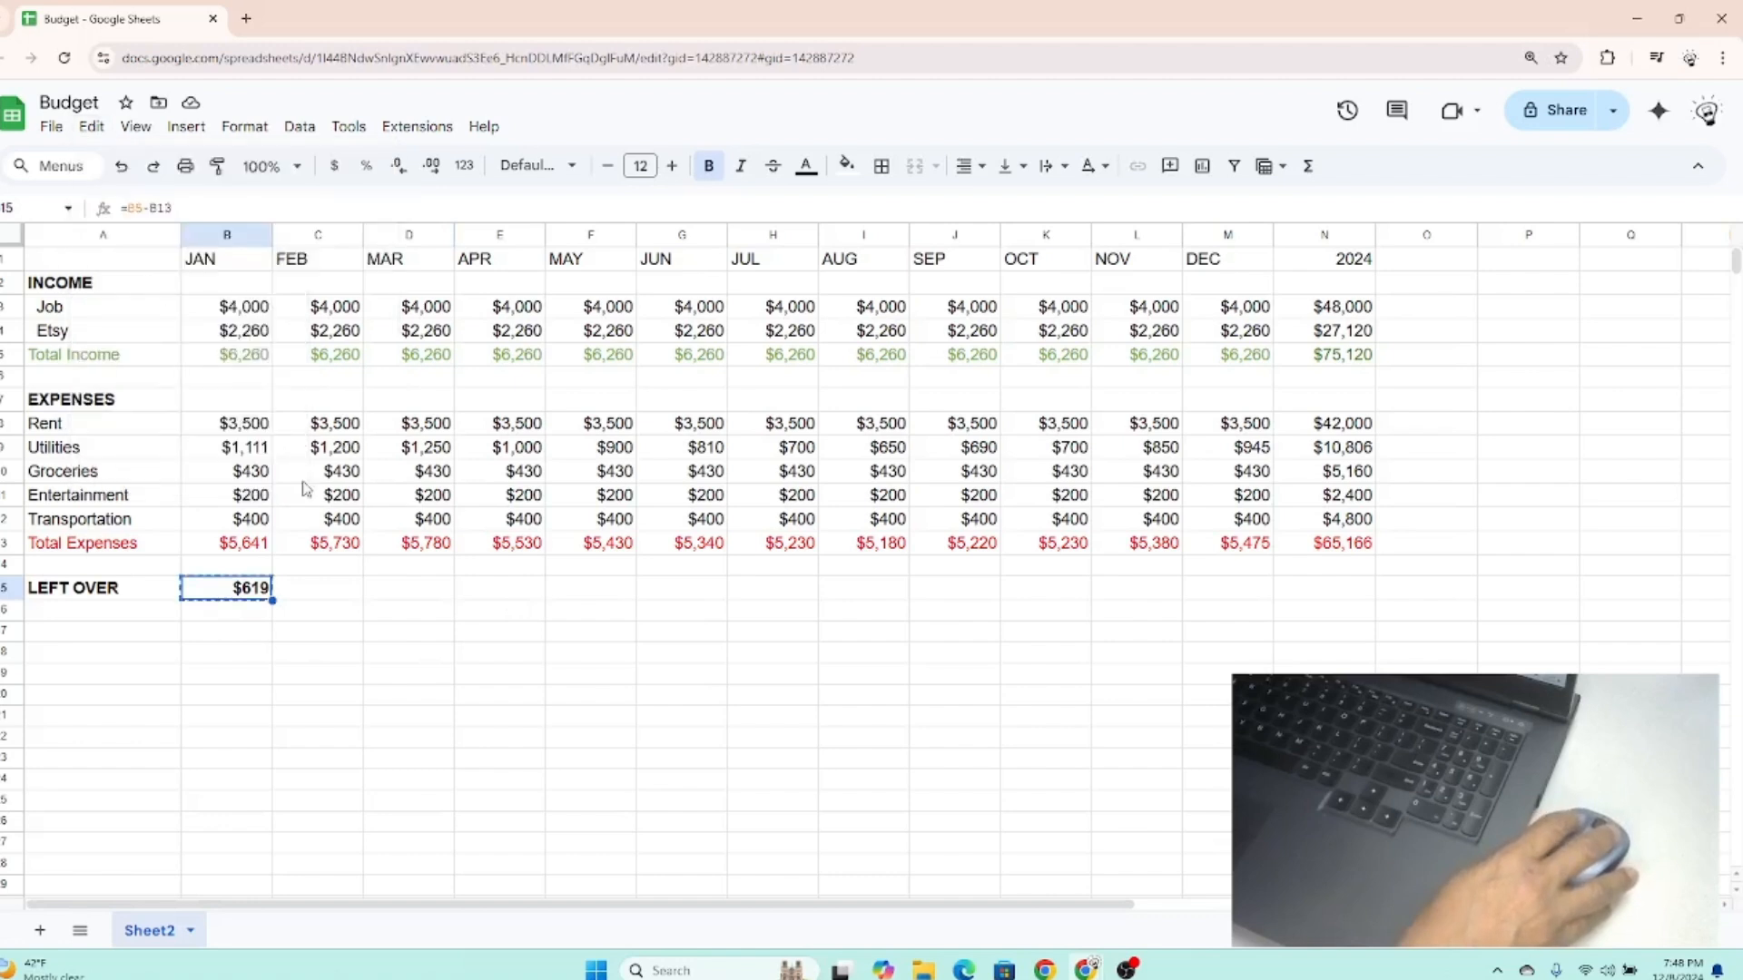
{"action": "left_click_drag", "start_coordinate": [322, 591], "coordinate": [1345, 604]}
{"action": "left_click", "coordinate": [92, 127]}
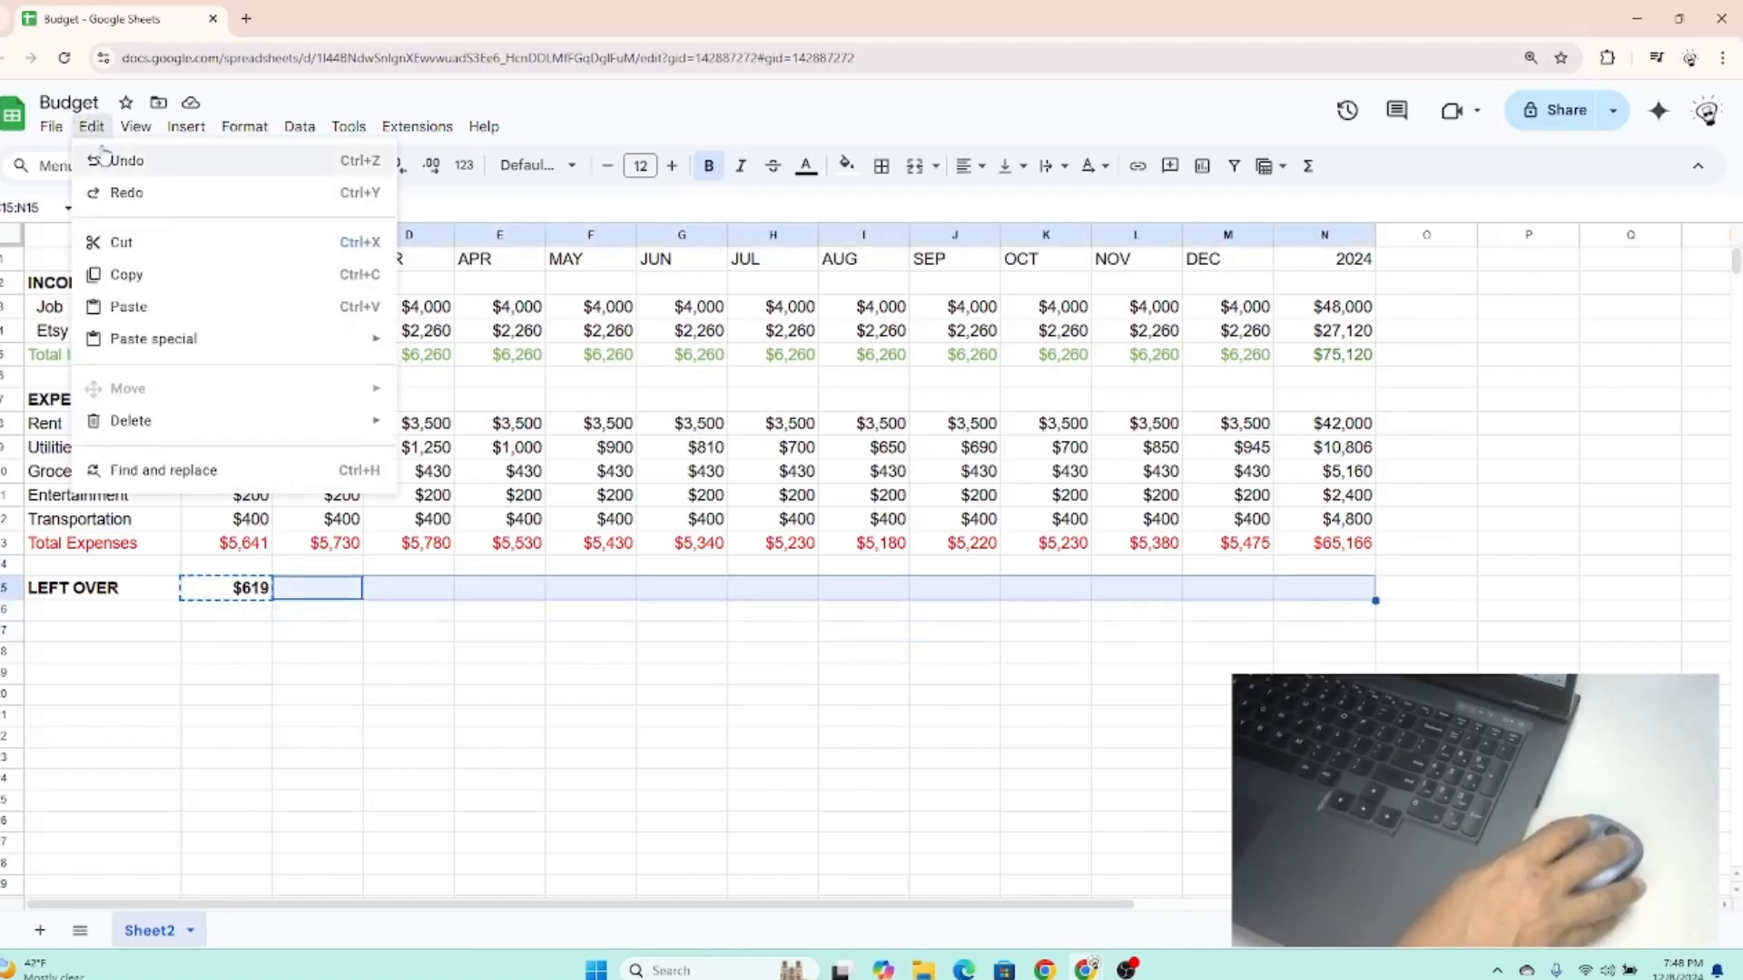
{"action": "left_click", "coordinate": [130, 306]}
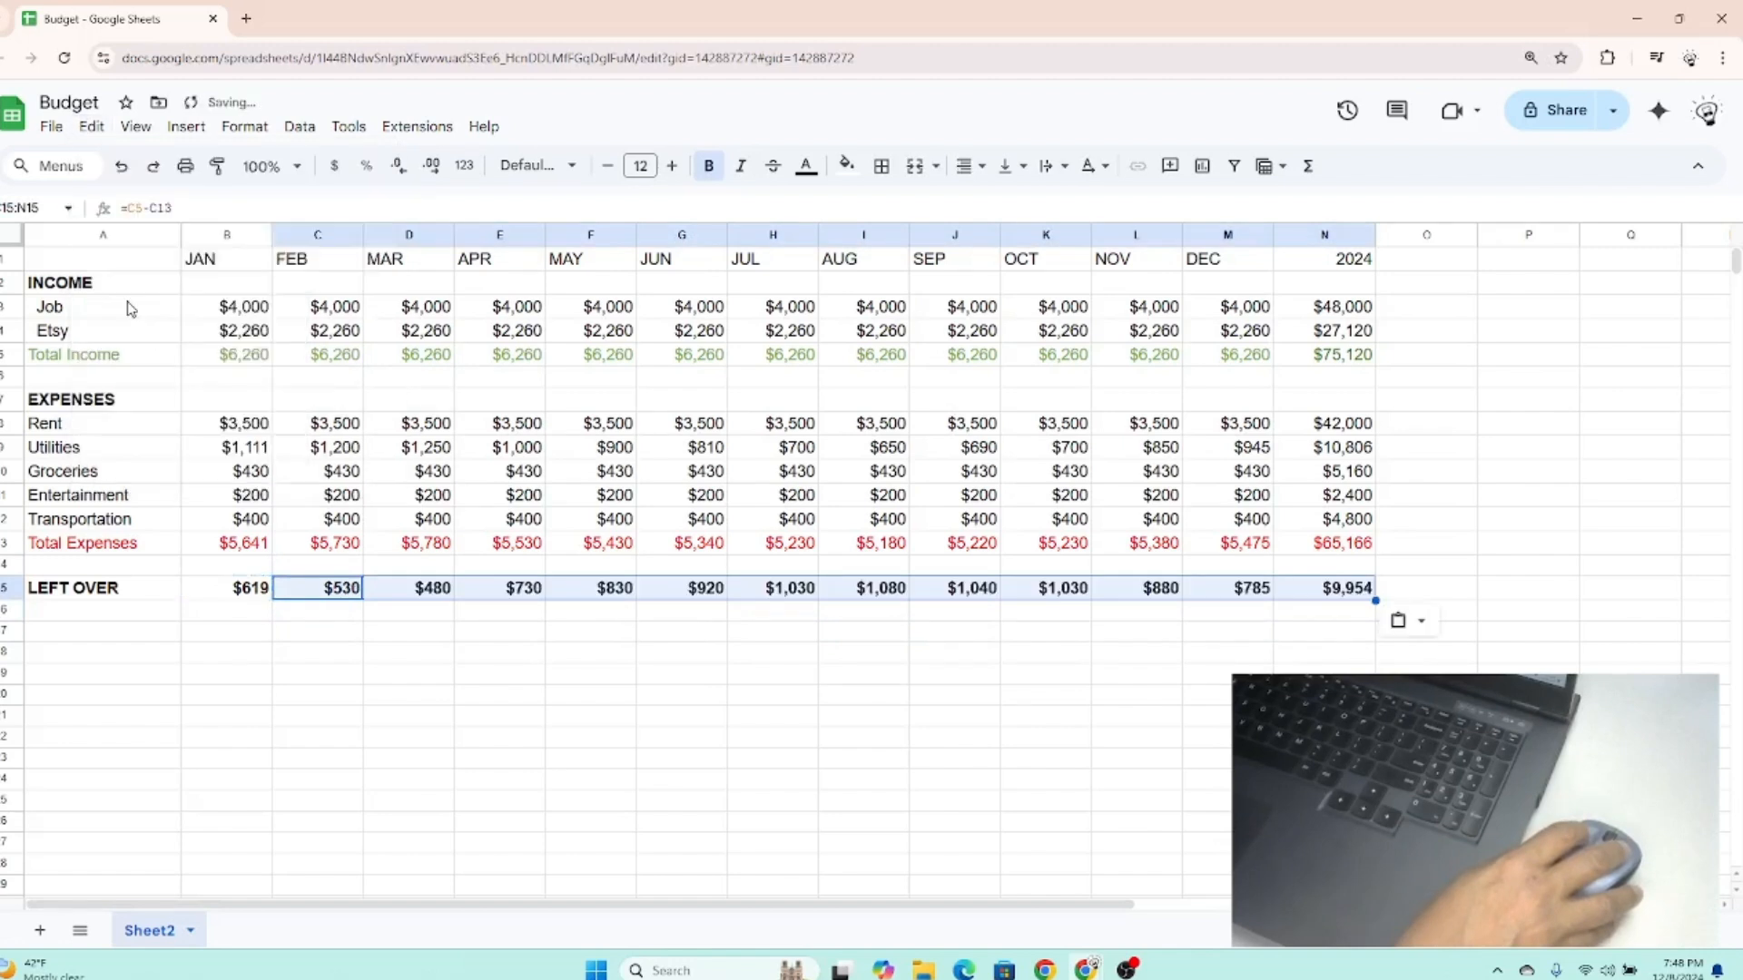
{"action": "left_click", "coordinate": [404, 705]}
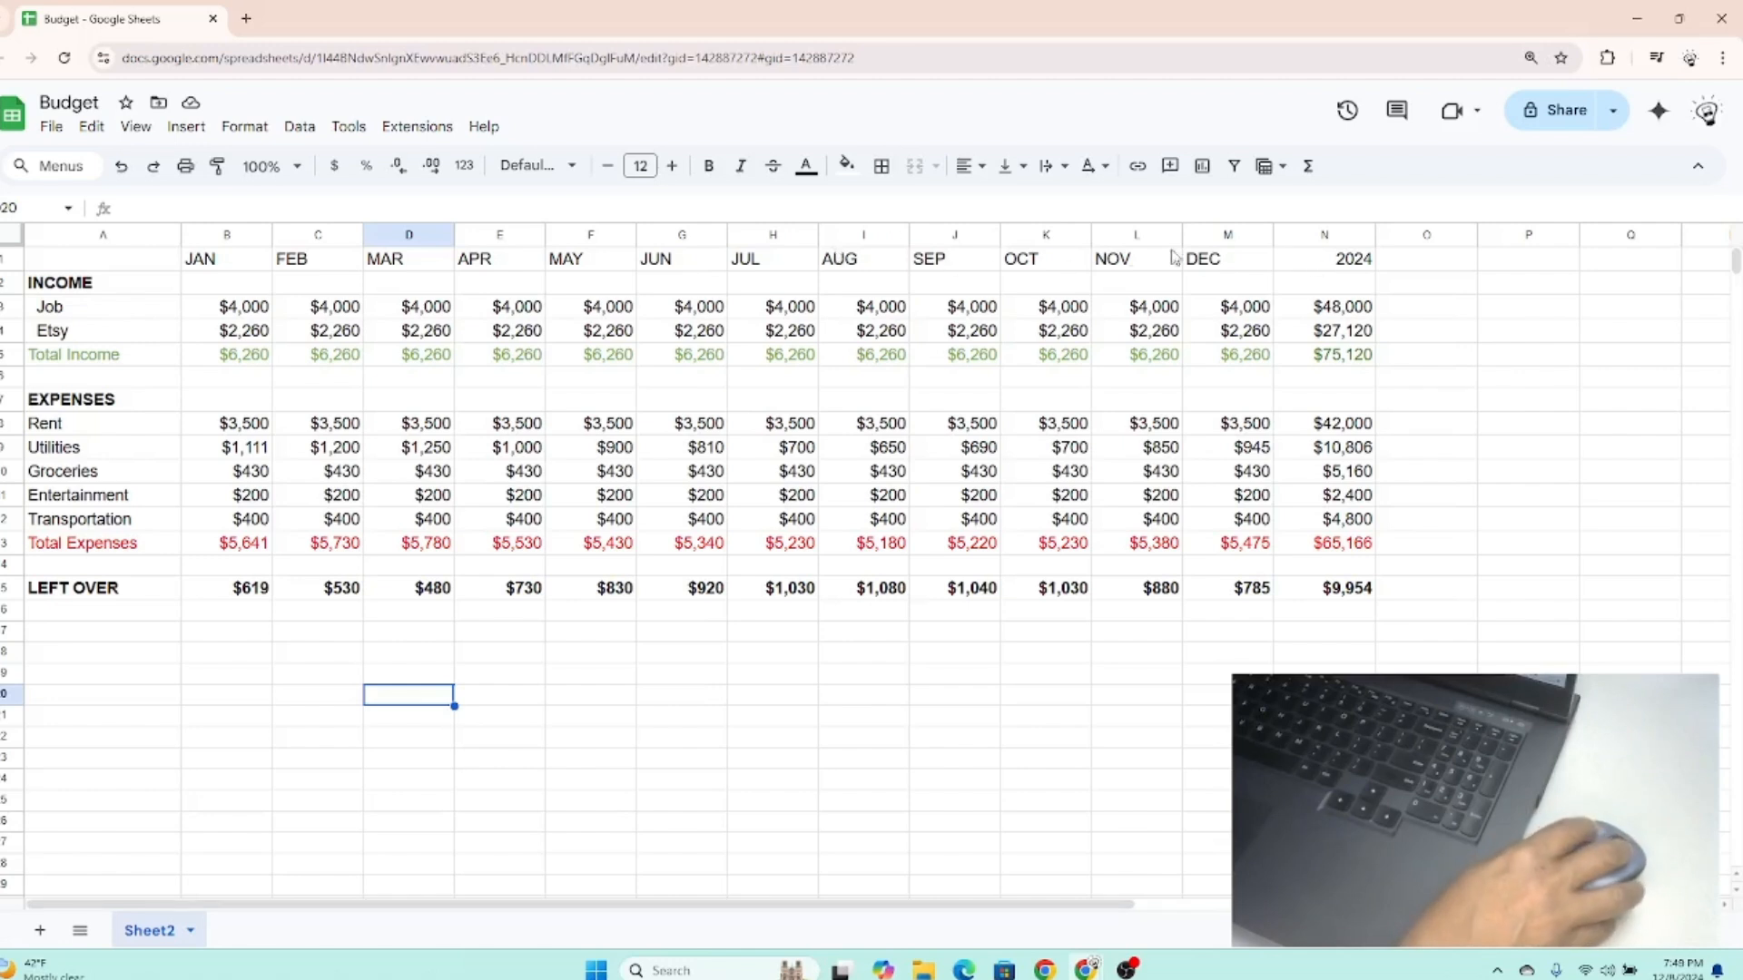
Make the whole 2024 column bold, from its heading in N1 down to the LEFT OVER amount in N15.
{"action": "left_click", "coordinate": [1309, 264]}
{"action": "left_click_drag", "start_coordinate": [1310, 264], "coordinate": [1348, 592]}
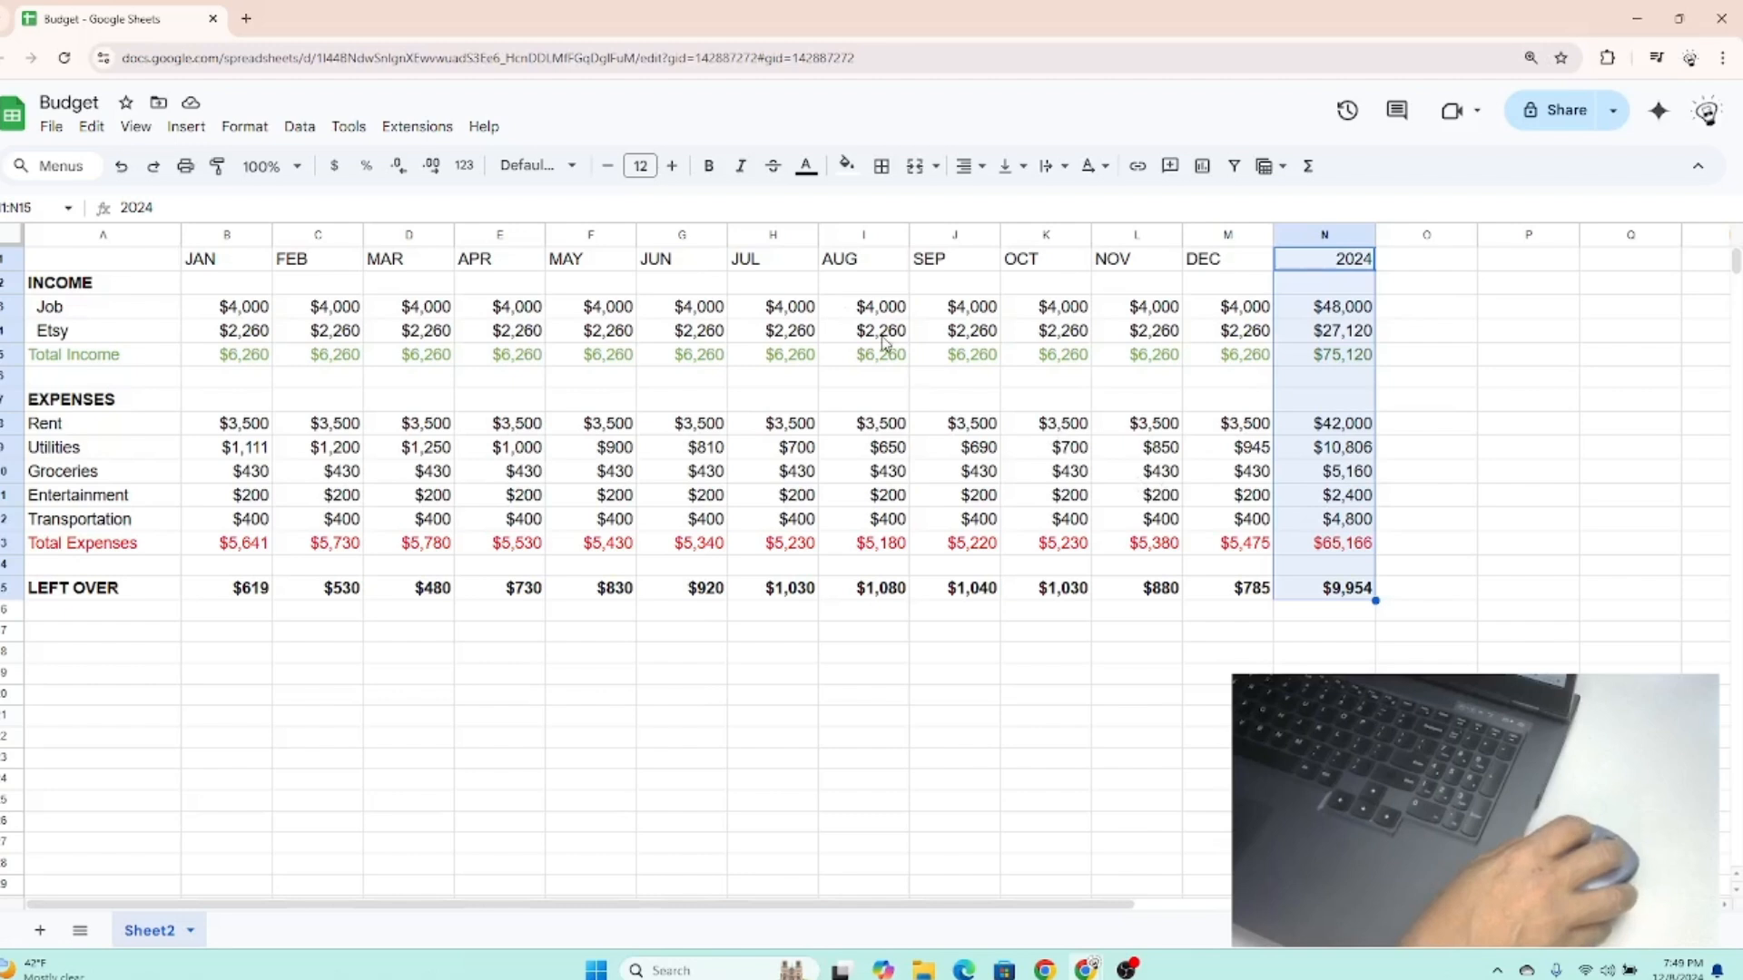
{"action": "left_click", "coordinate": [710, 171]}
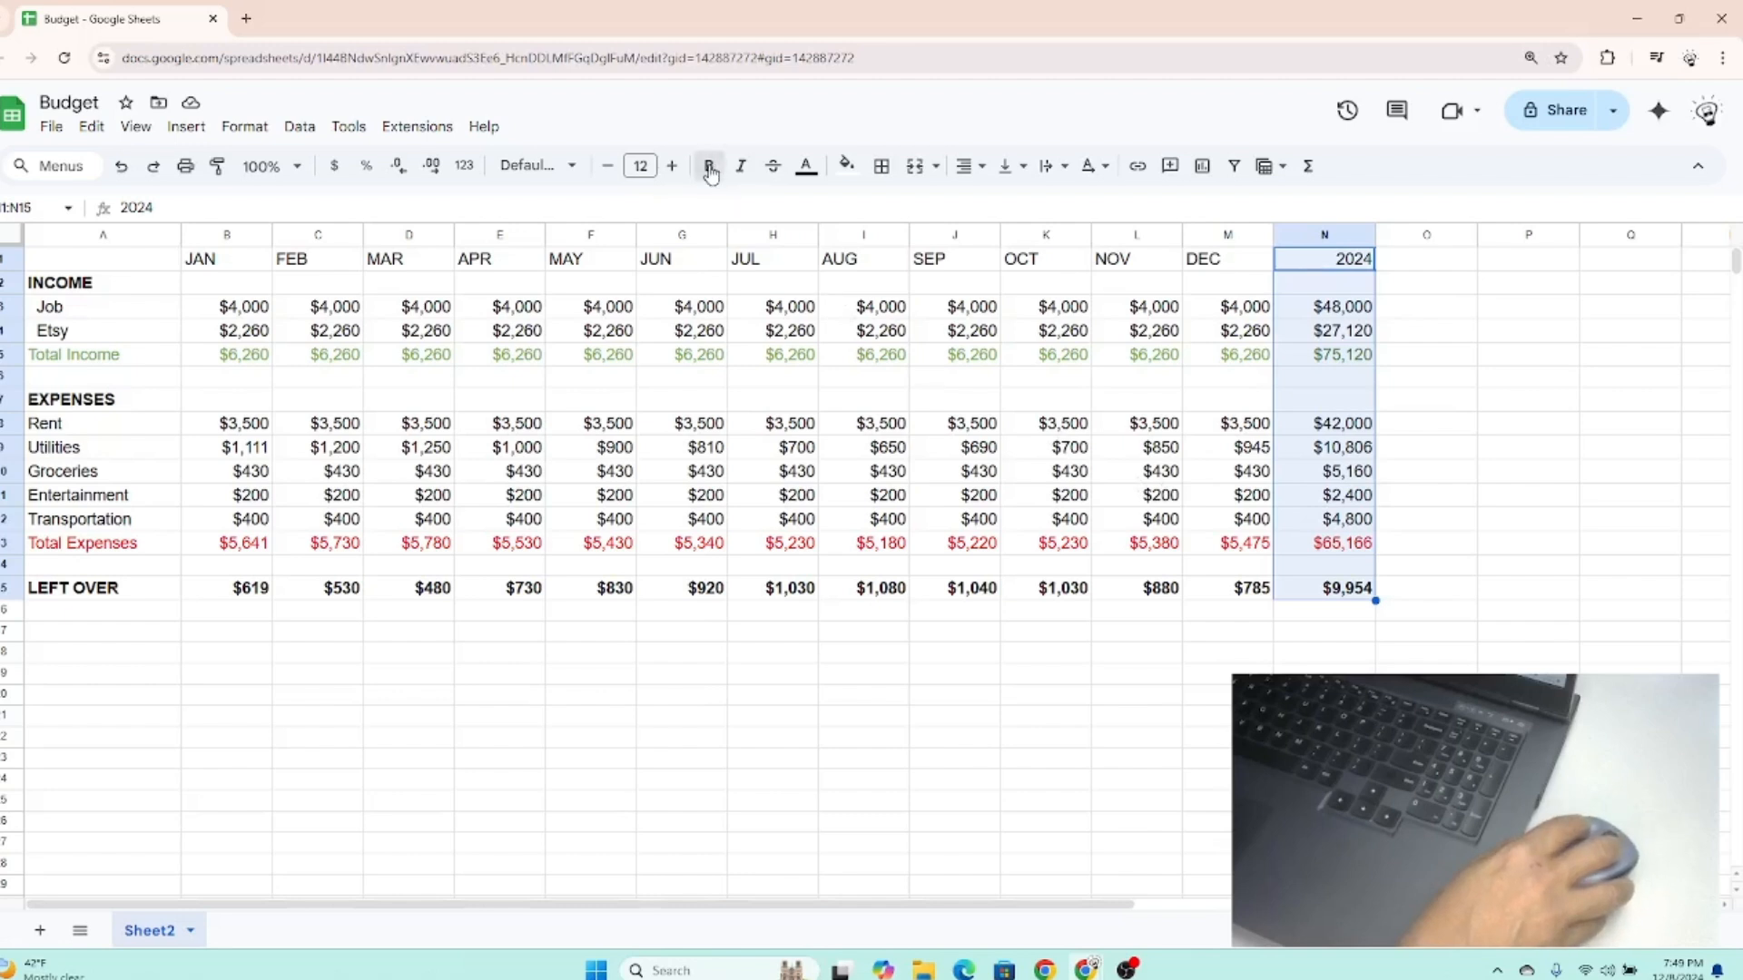
{"action": "left_click", "coordinate": [1426, 757]}
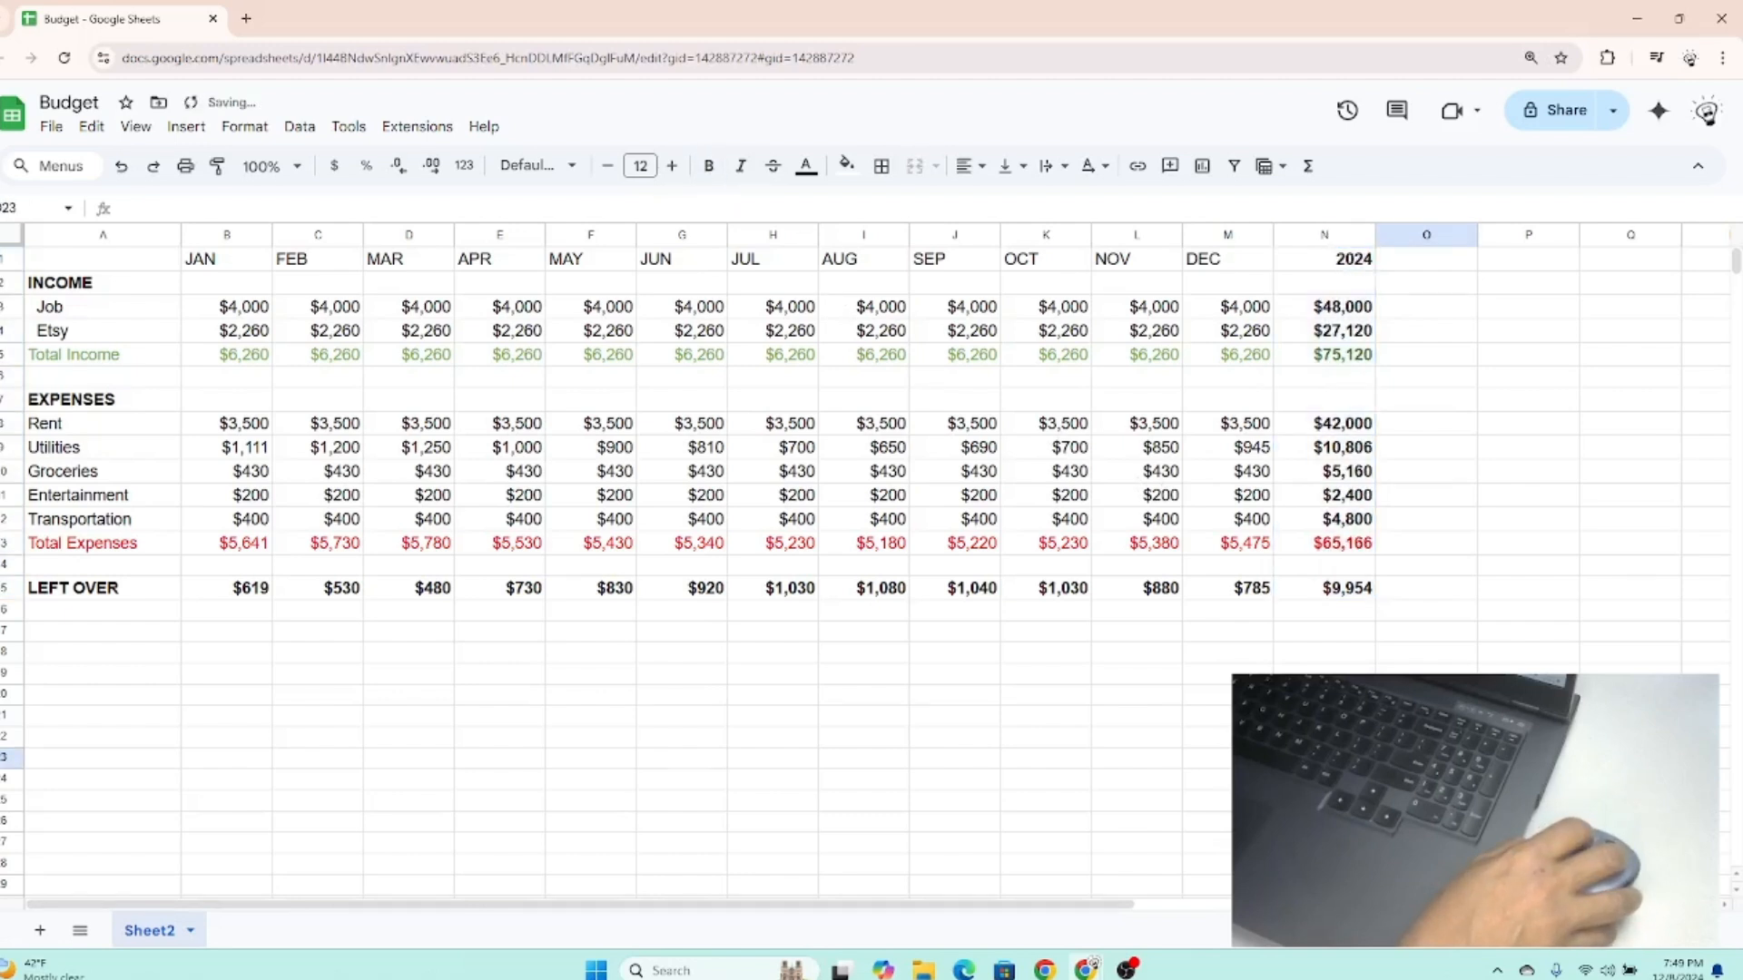